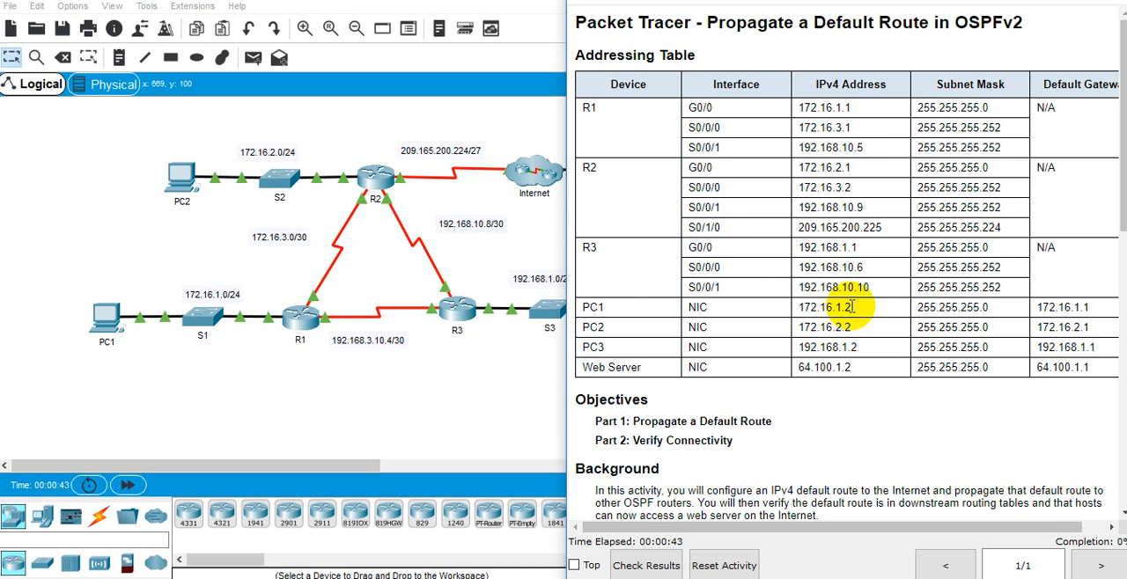
Step: Read the activity's addressing table, objectives, background and the Part 1 instructions for testing connectivity to the Web Server
scroll(850, 308, "down", 3)
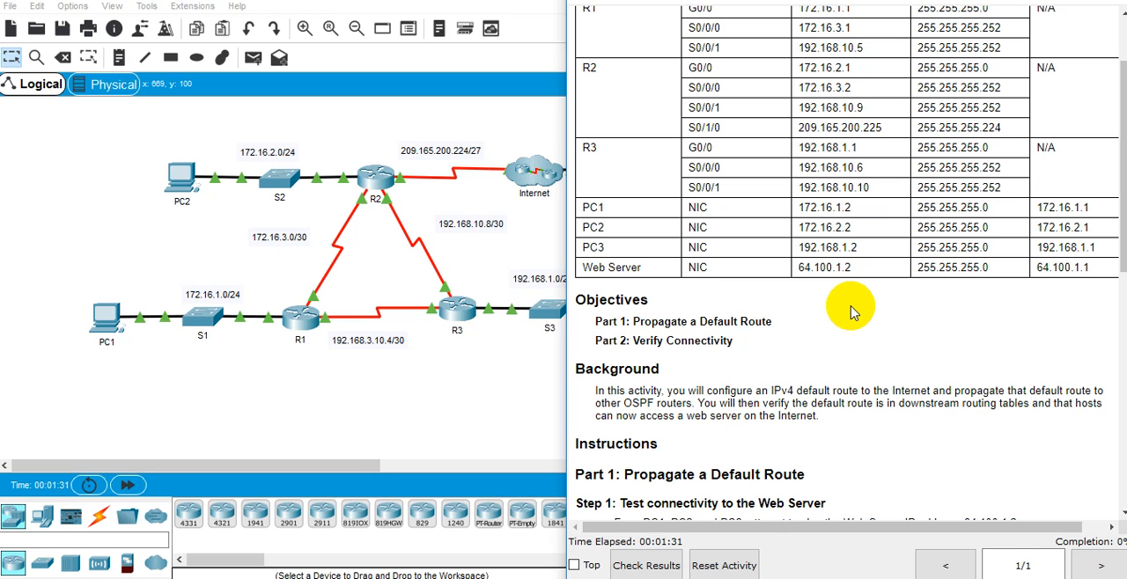
scroll(730, 282, "down", 3)
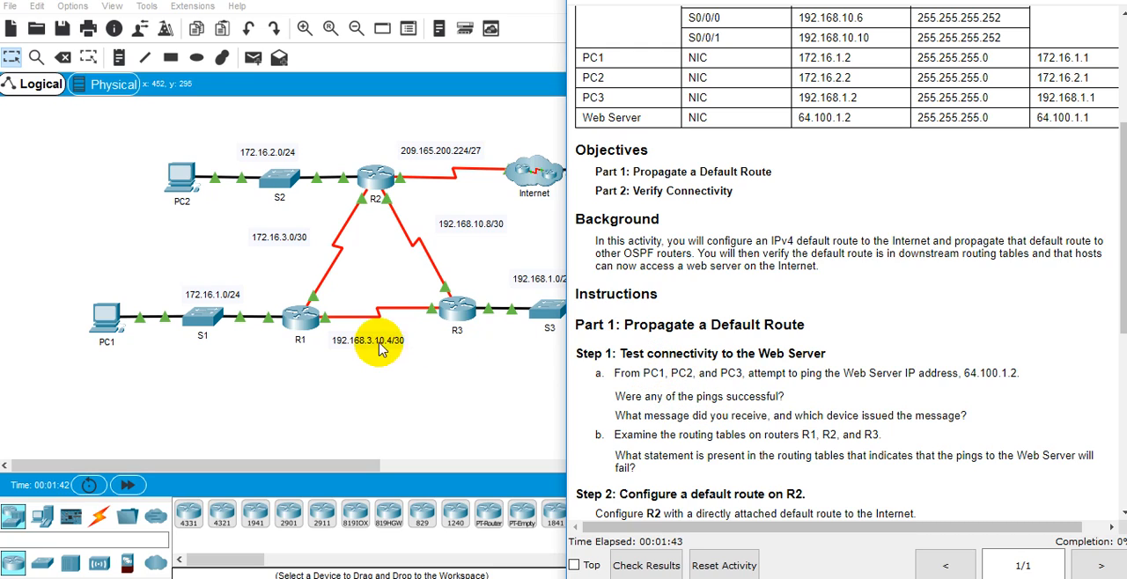
left_click(455, 394)
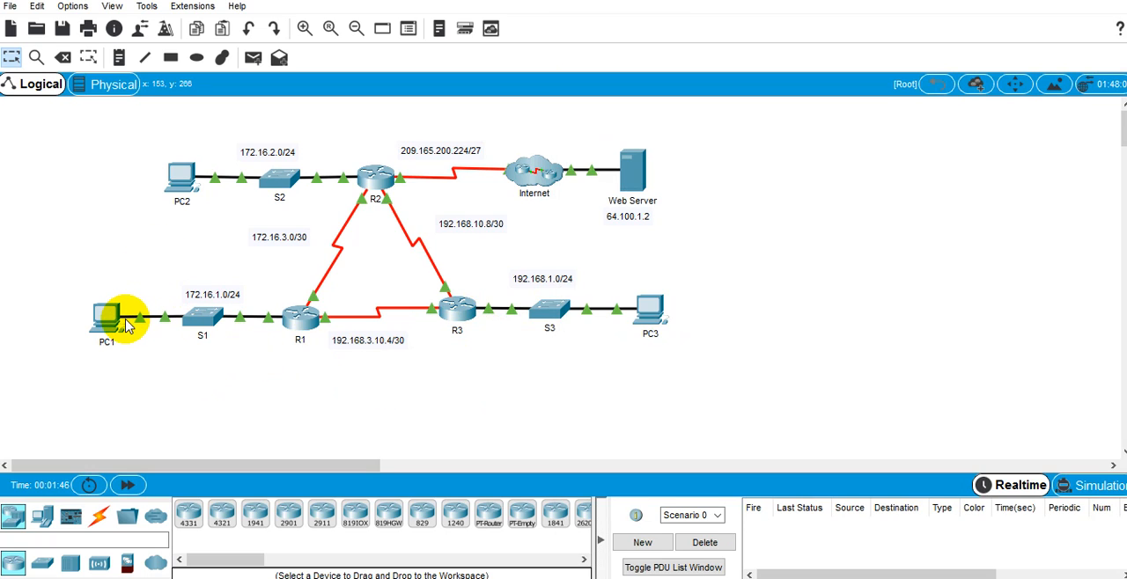
key("alt+Tab")
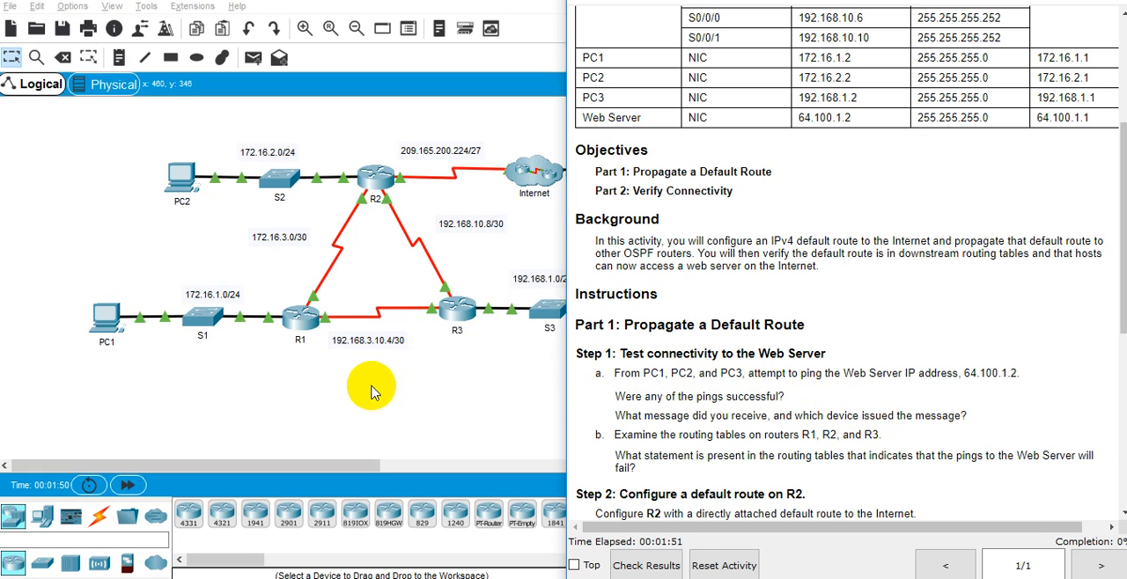
Step: Ping the Web Server at 64.100.1.2 from PC1's Command Prompt
left_click(206, 368)
left_click(103, 315)
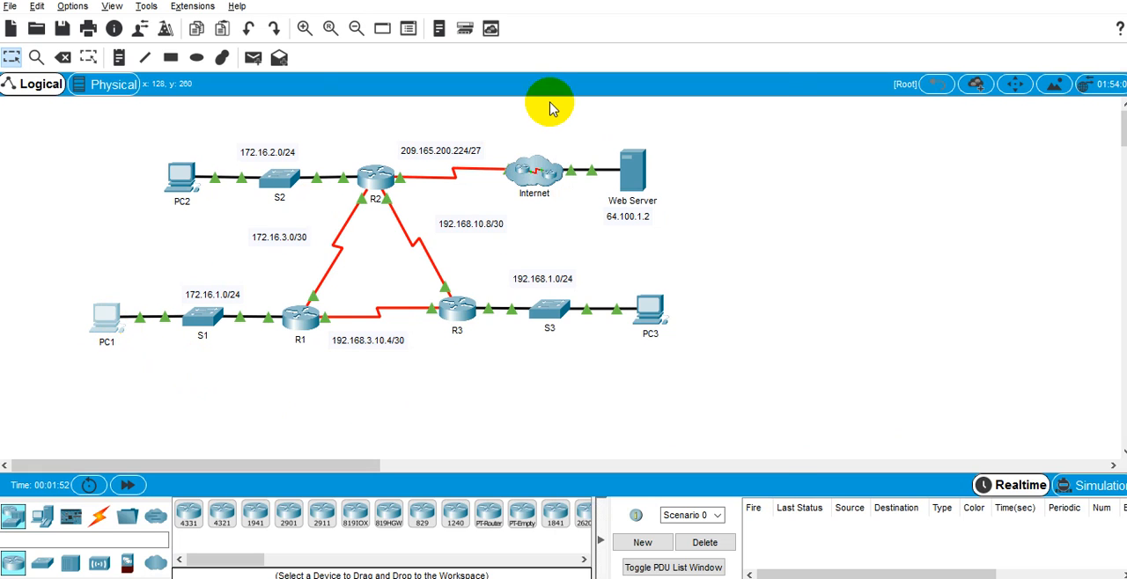
left_click(476, 88)
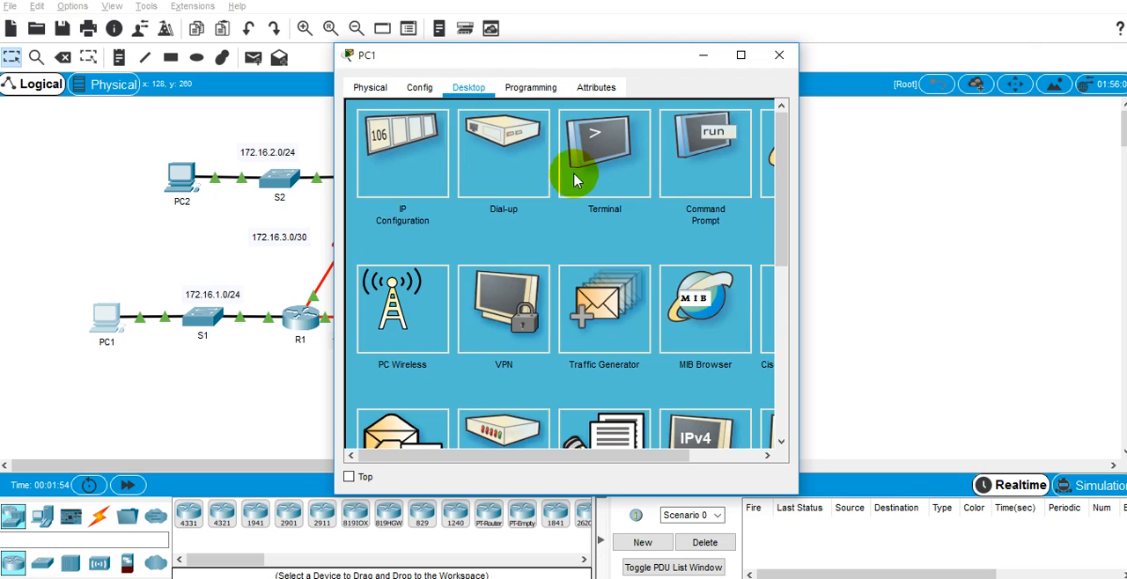
left_click(616, 168)
left_click(764, 117)
left_click(675, 169)
left_click_drag(648, 70, 1002, 46)
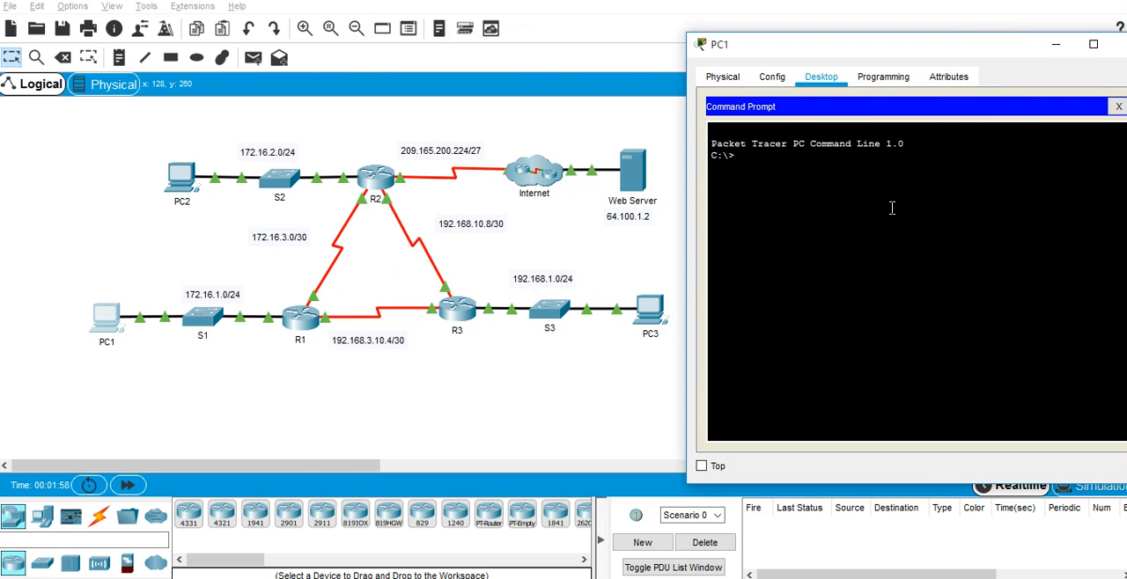
type("ping 64.100.1.2")
key("Return")
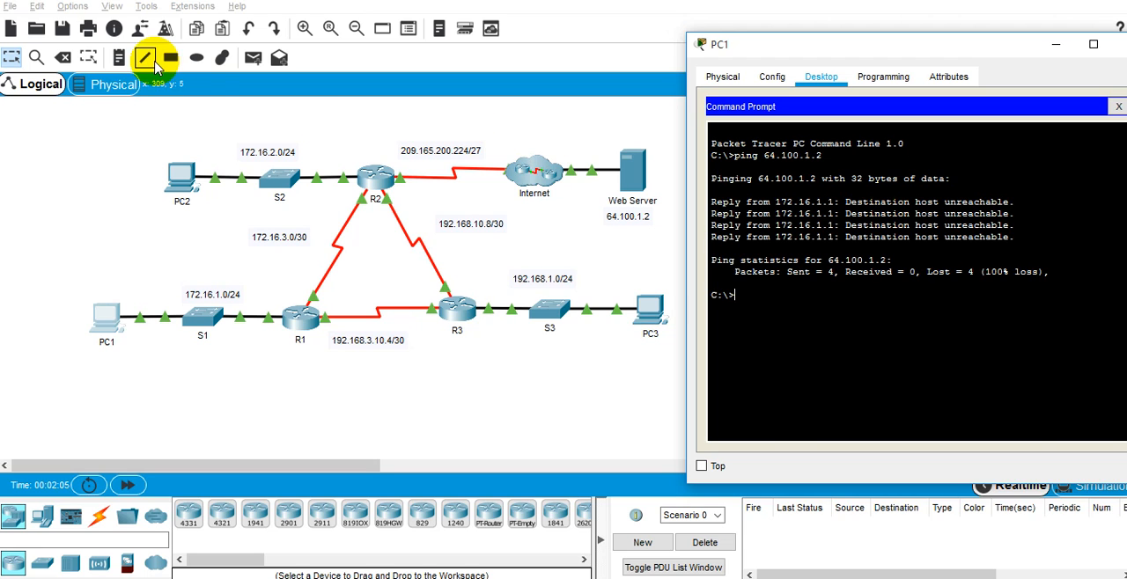
Step: Ping the Web Server at 64.100.1.2 from PC2's Command Prompt and close the PC2 window
left_click(172, 172)
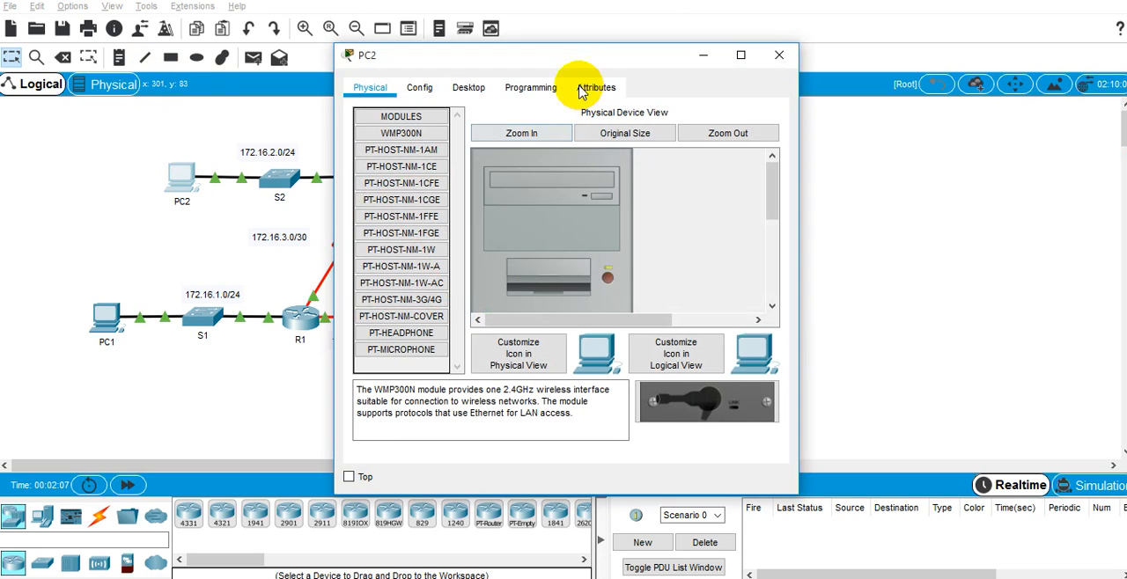
left_click(470, 90)
left_click(713, 173)
left_click_drag(634, 49, 942, 102)
type("ping 5")
type("4.100.1.2")
key("Return")
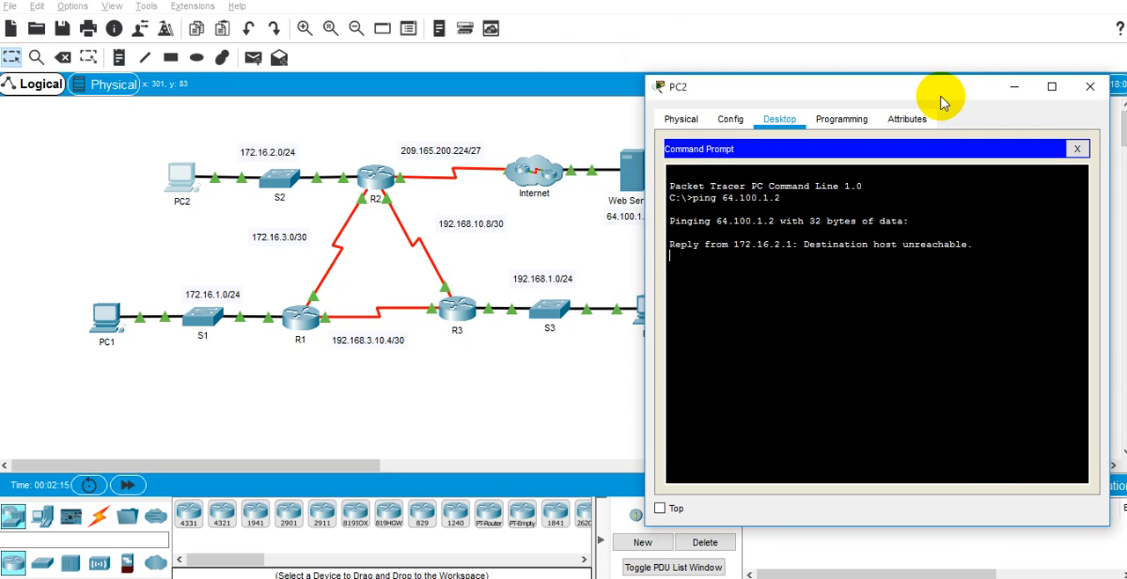
left_click(1088, 87)
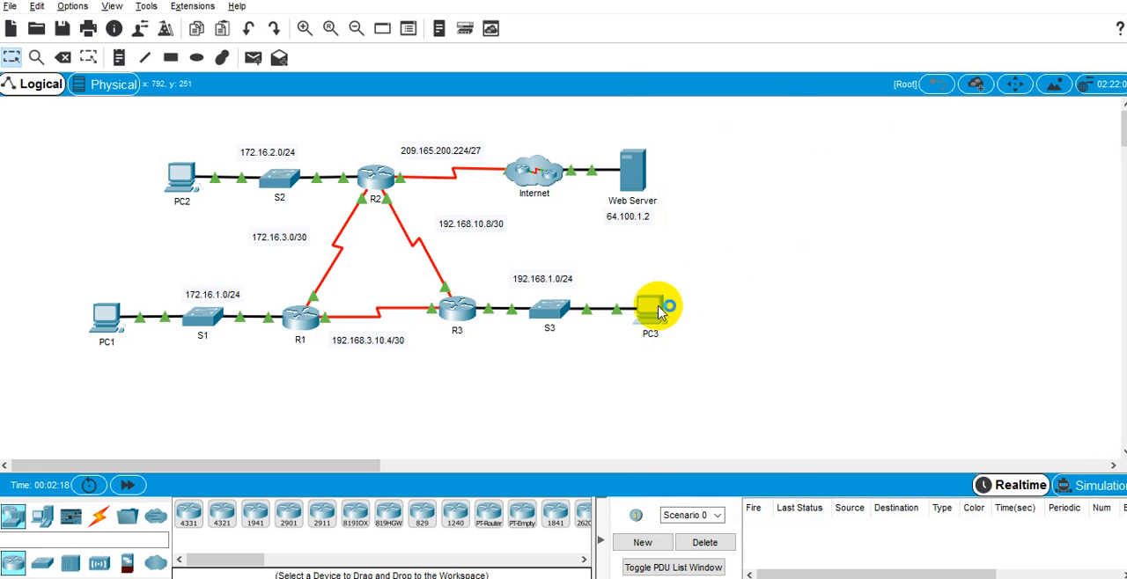
Step: Ping the Web Server at 64.100.1.2 from PC3's Command Prompt, keeping the whole topology in view
left_click(662, 300)
left_click(482, 87)
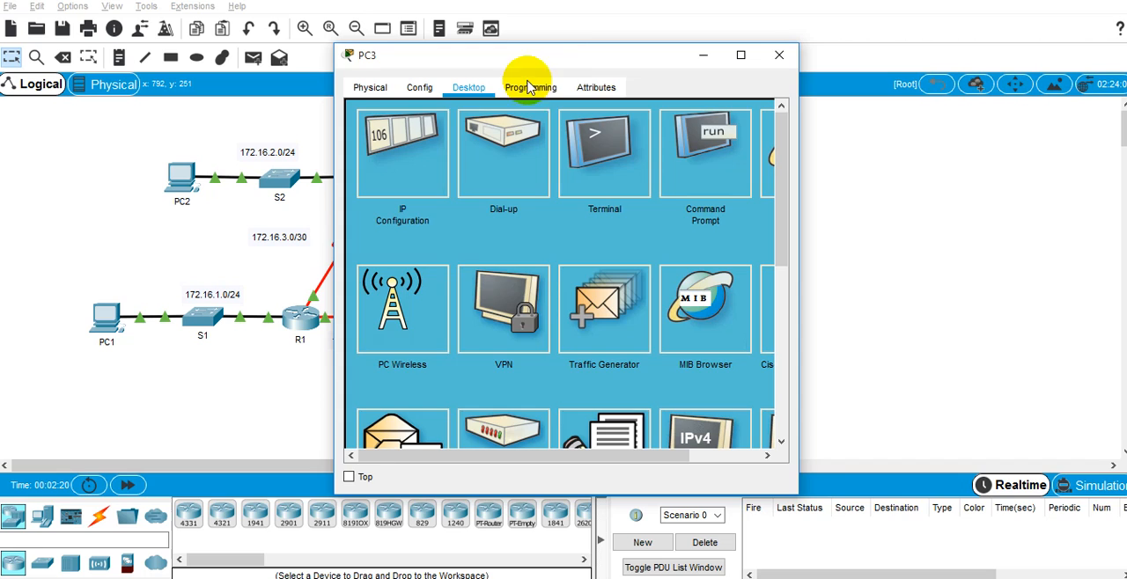
left_click_drag(581, 59, 817, 47)
left_click(954, 151)
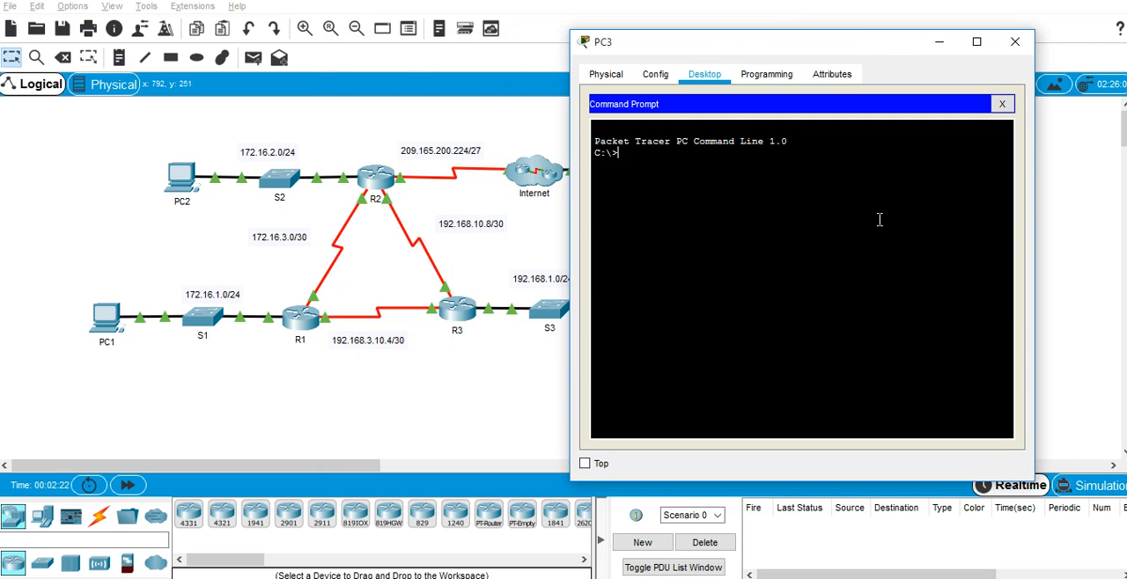
type("ping 64.100.1.2")
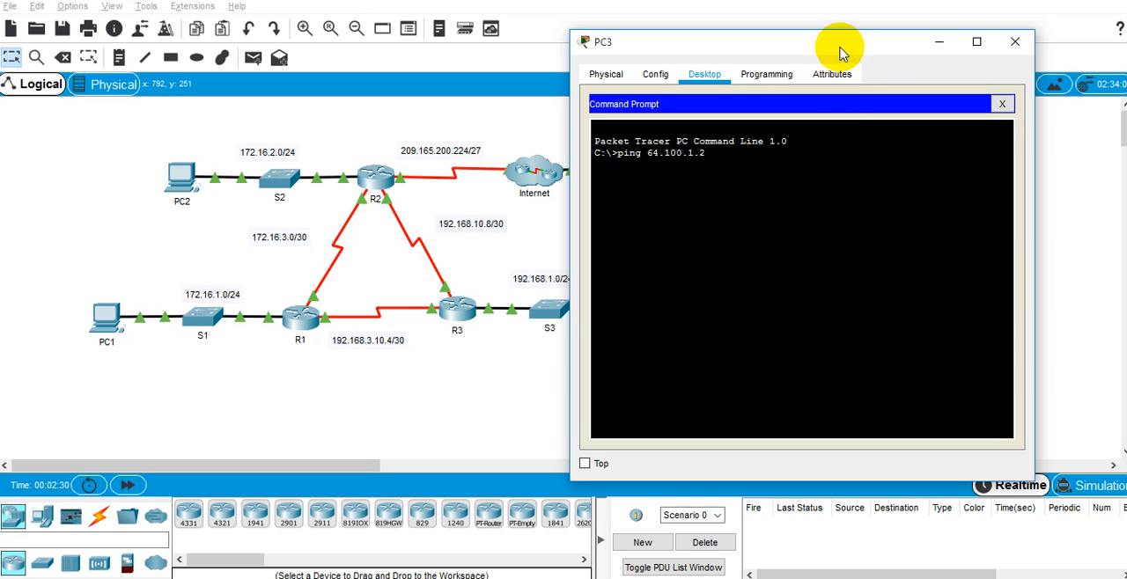
left_click_drag(841, 50, 979, 54)
key("Return")
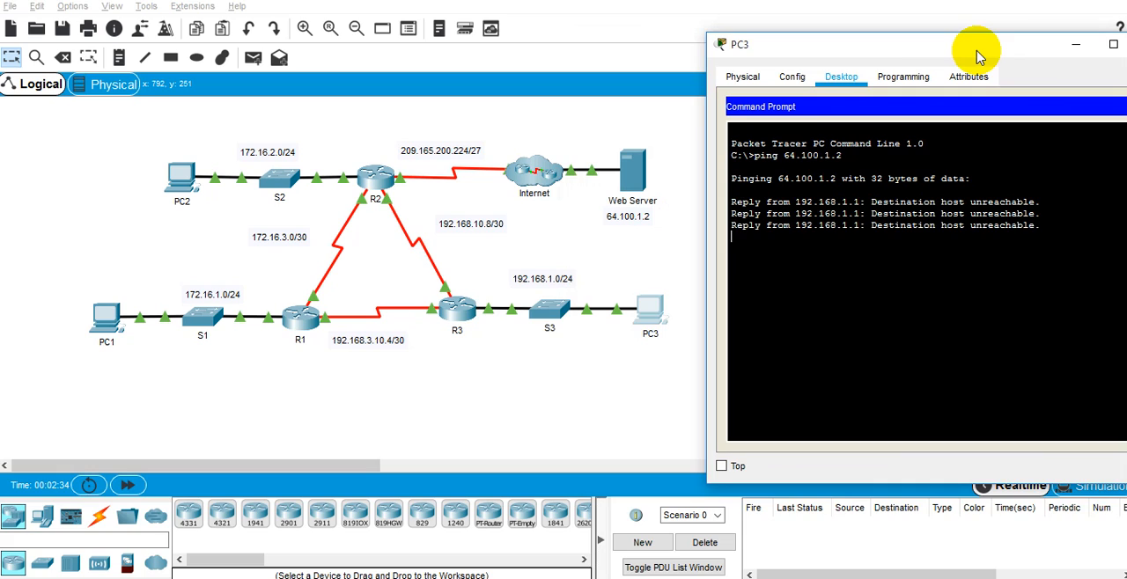
Step: Try to trace the path from PC3 to the Web Server with the command "tracoute 64.100.1.2"
key("Up")
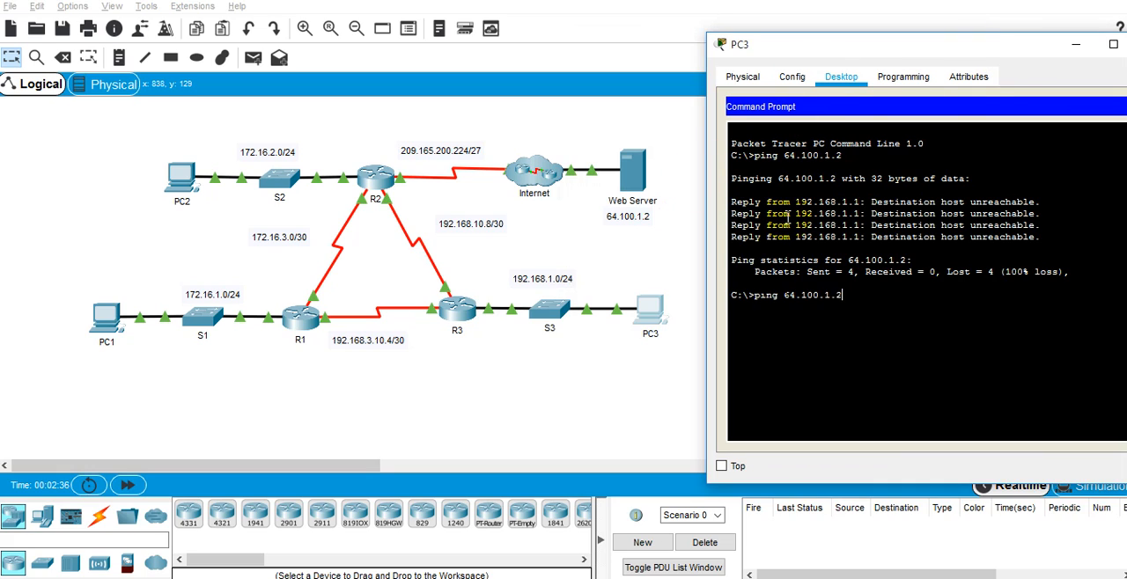
key("Left")
key("Left")
key("Left")
key("Left")
key("Left")
key("Left")
key("Left")
key("Left")
key("Left")
key("Left")
key("BackSpace")
key("BackSpace")
key("BackSpace")
key("BackSpace")
key("BackSpace")
type("tracoute")
key("Return")
Step: Run "tracert 64.100.1.2" on PC3 and examine the hops it reports
key("Up")
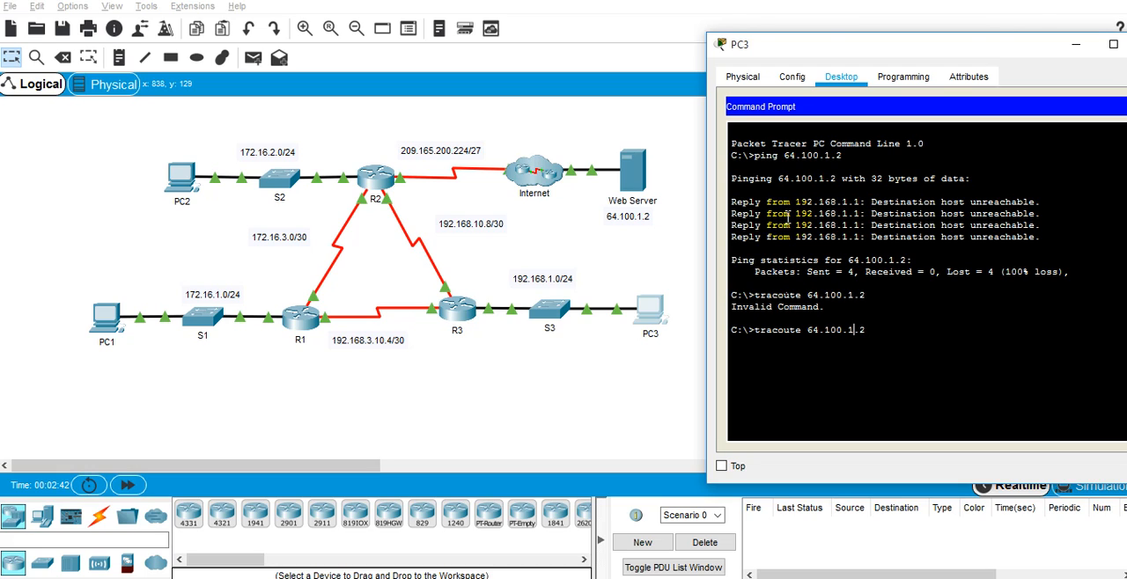
key("BackSpace")
key("BackSpace")
key("BackSpace")
key("BackSpace")
type("ert")
key("Return")
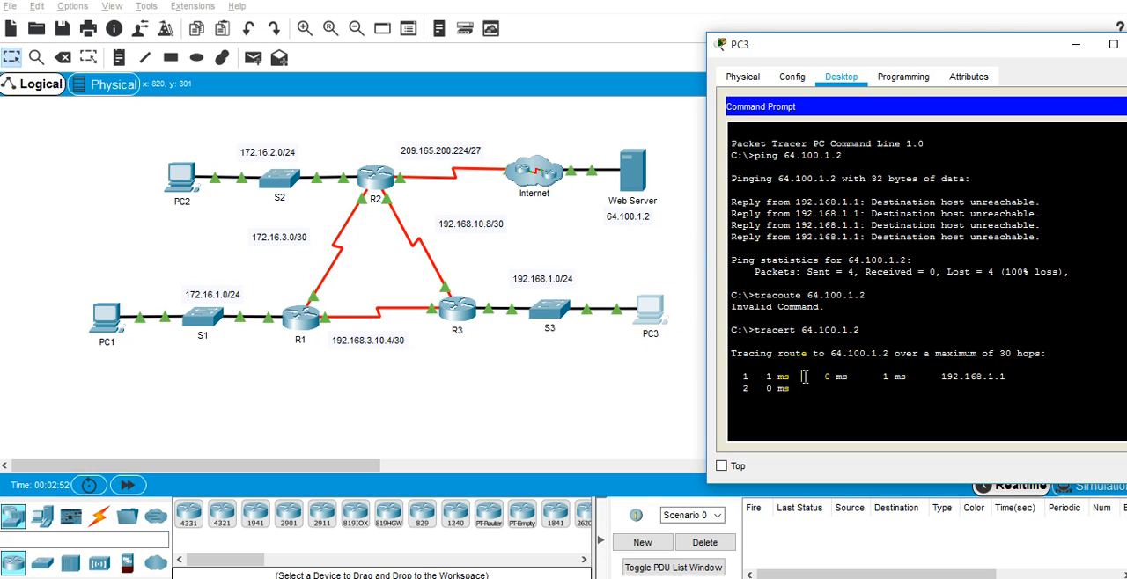
left_click_drag(801, 377, 1000, 370)
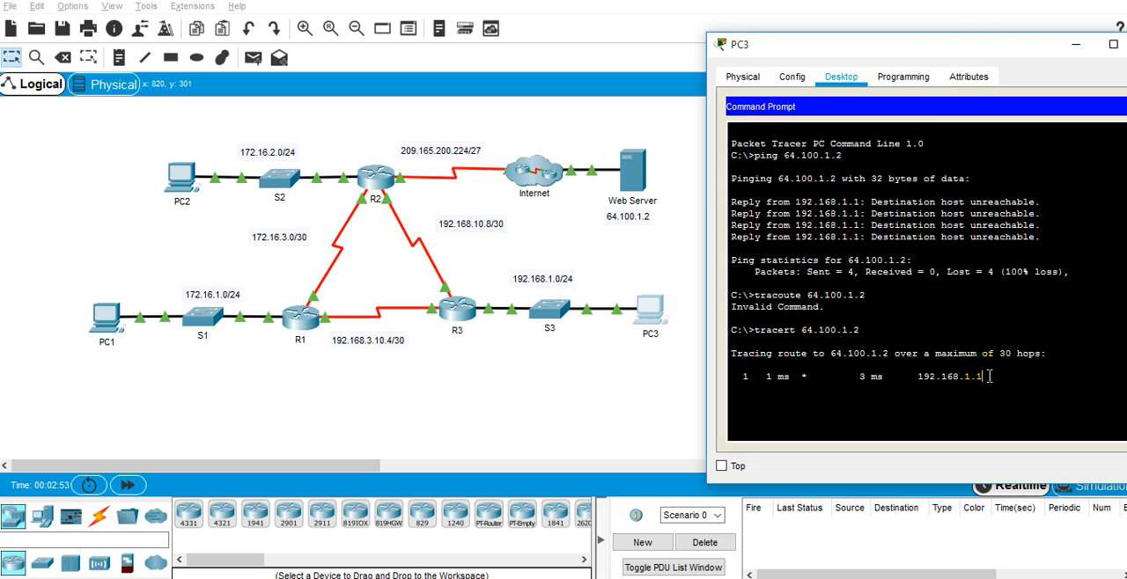
double_click(976, 378)
double_click(834, 156)
triple_click(793, 156)
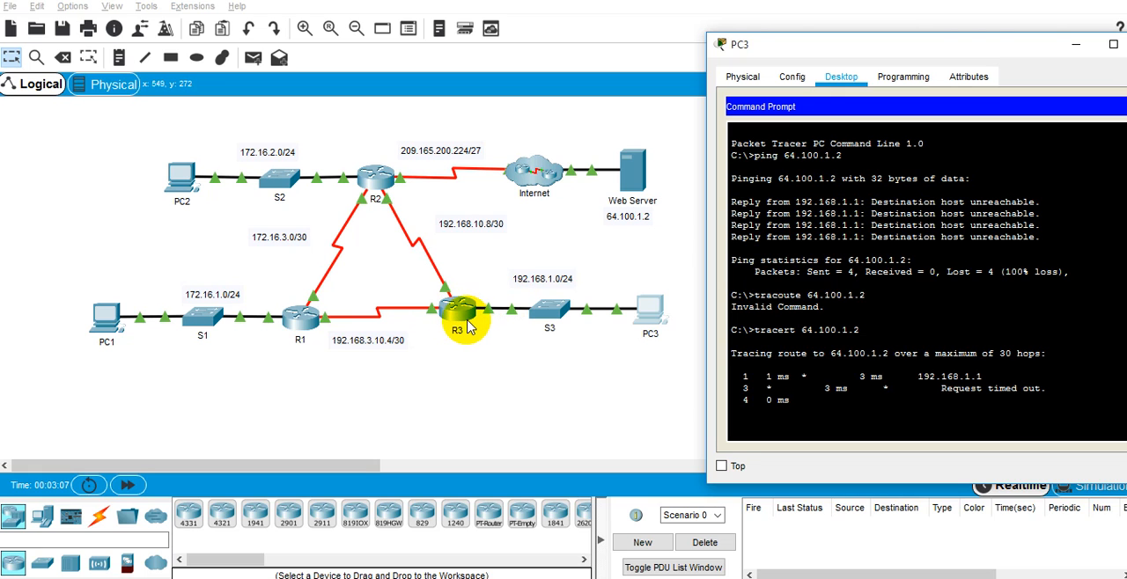
Step: Open the command line interface of router R3 and enter privileged EXEC mode
left_click(469, 328)
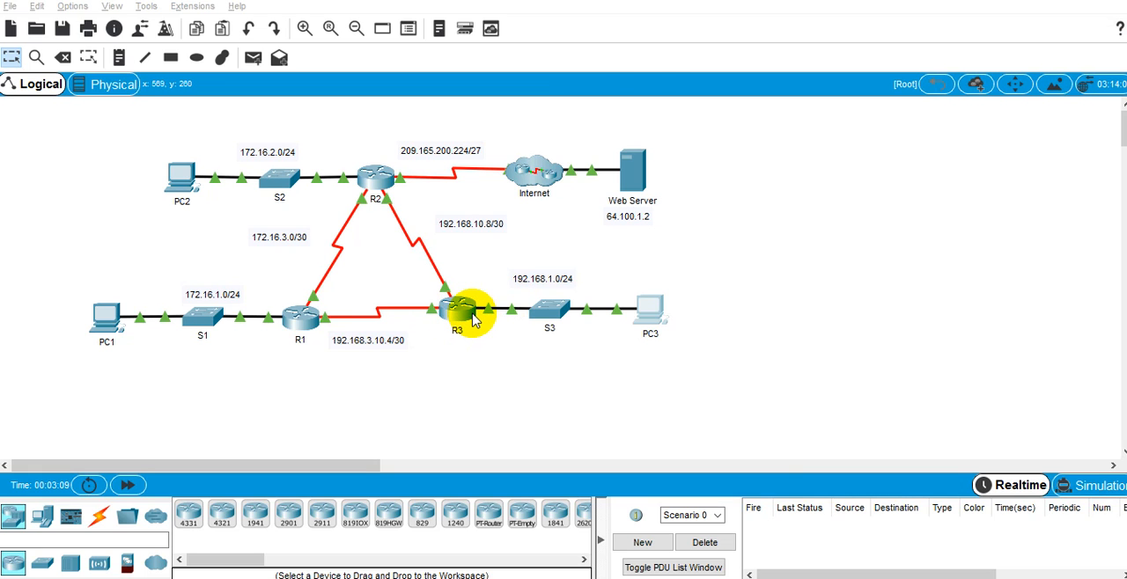
left_click(459, 85)
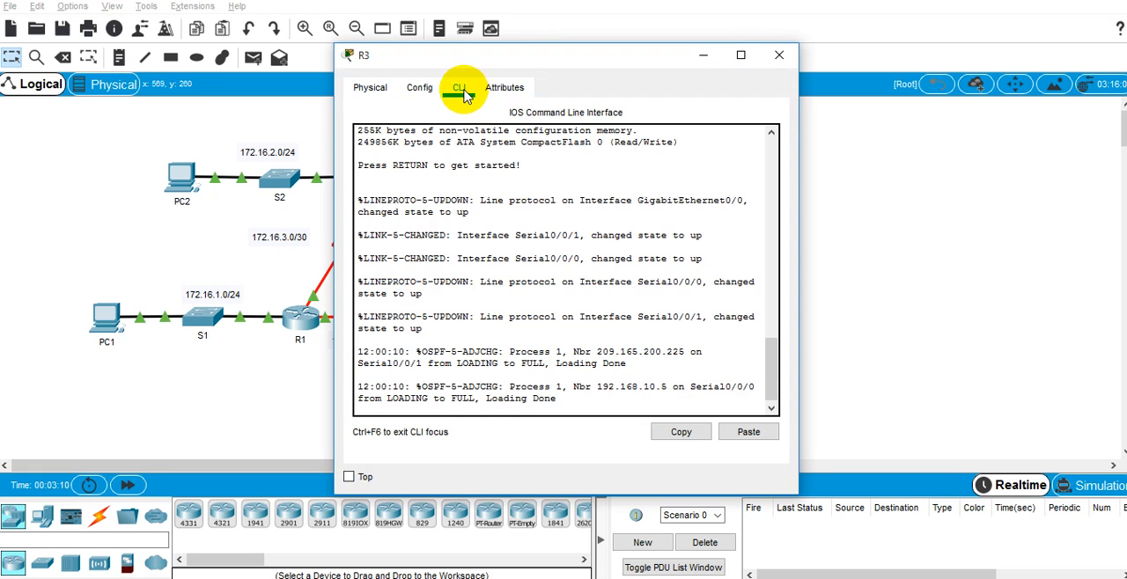
left_click_drag(549, 57, 755, 28)
key("Return")
key("Return")
type("en")
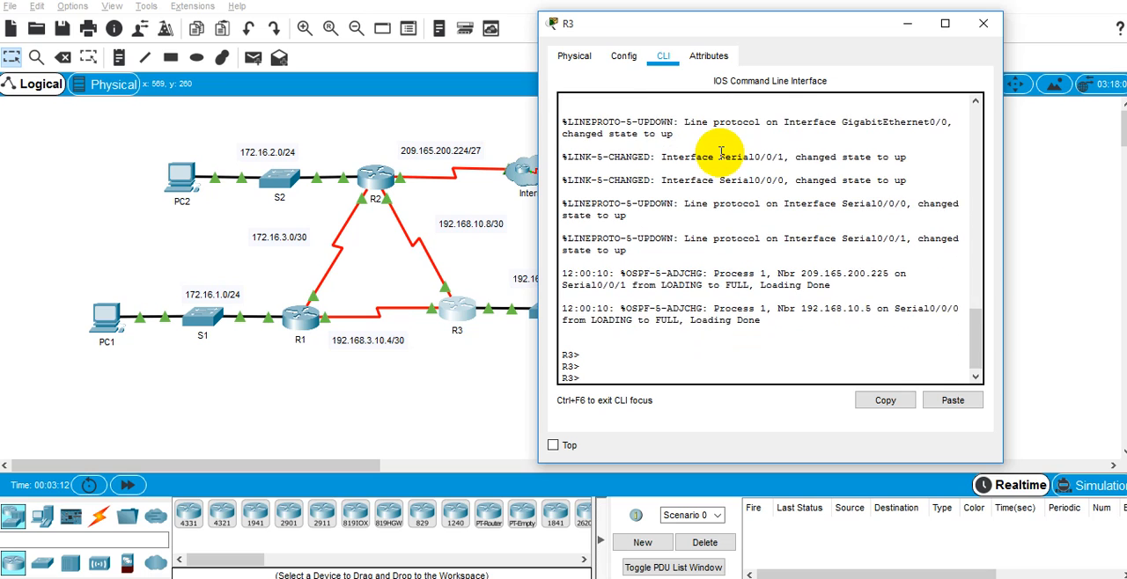
key("Return")
Step: Display R3's complete routing table with "show ip route" in a window wide enough for unwrapped entries
type("show ip route")
key("Return")
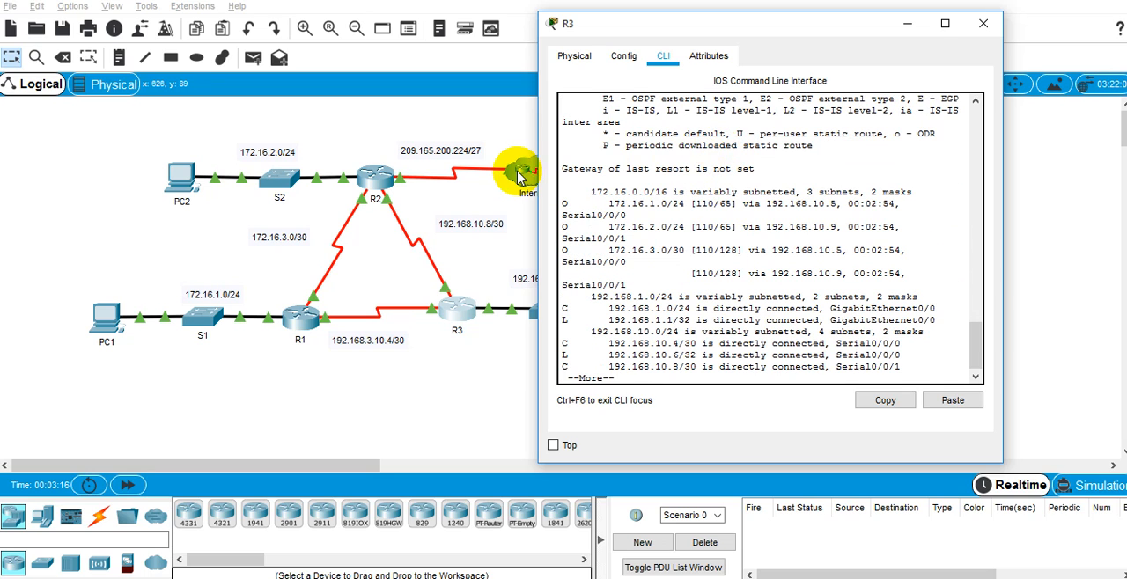
left_click_drag(537, 167, 251, 230)
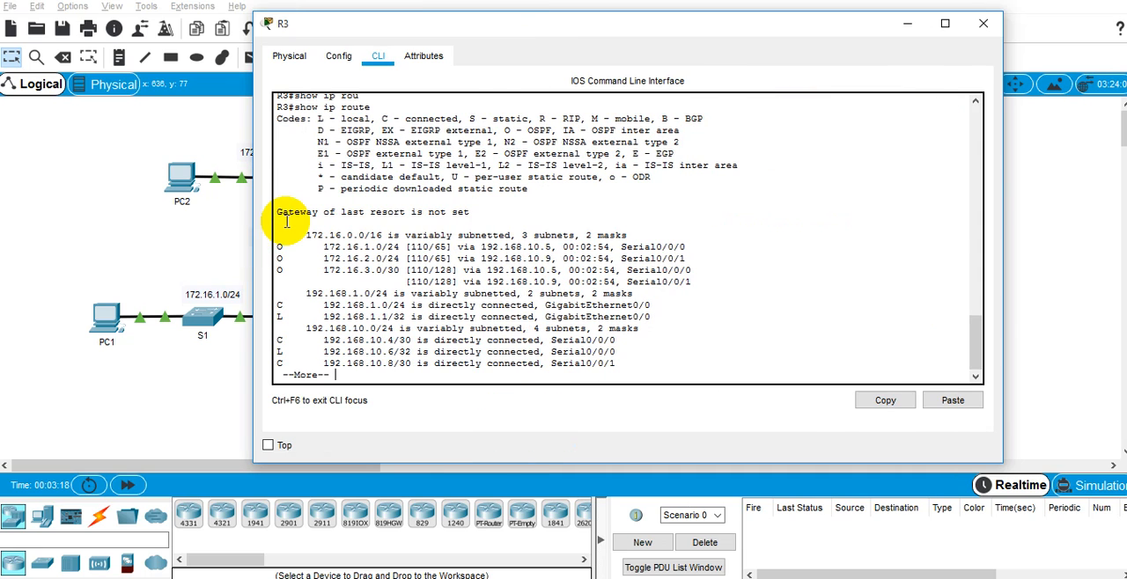
key("space")
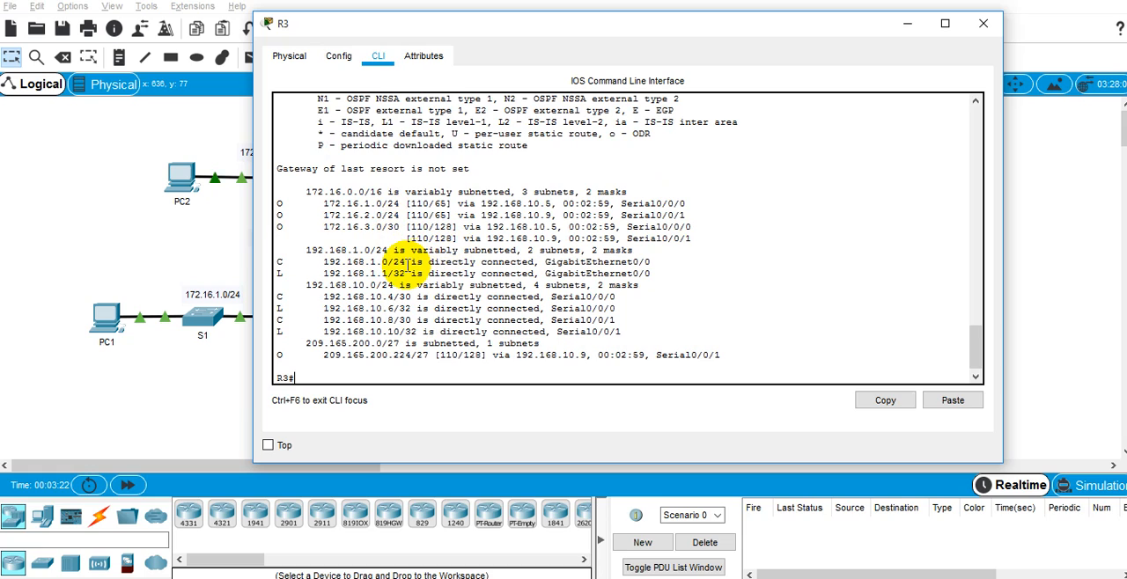
Step: Look up the route to 64.100.1.2 on R3, check the gateway of last resort line, and minimize the R3 window
type("show ip route 64.100.1.2")
key("Return")
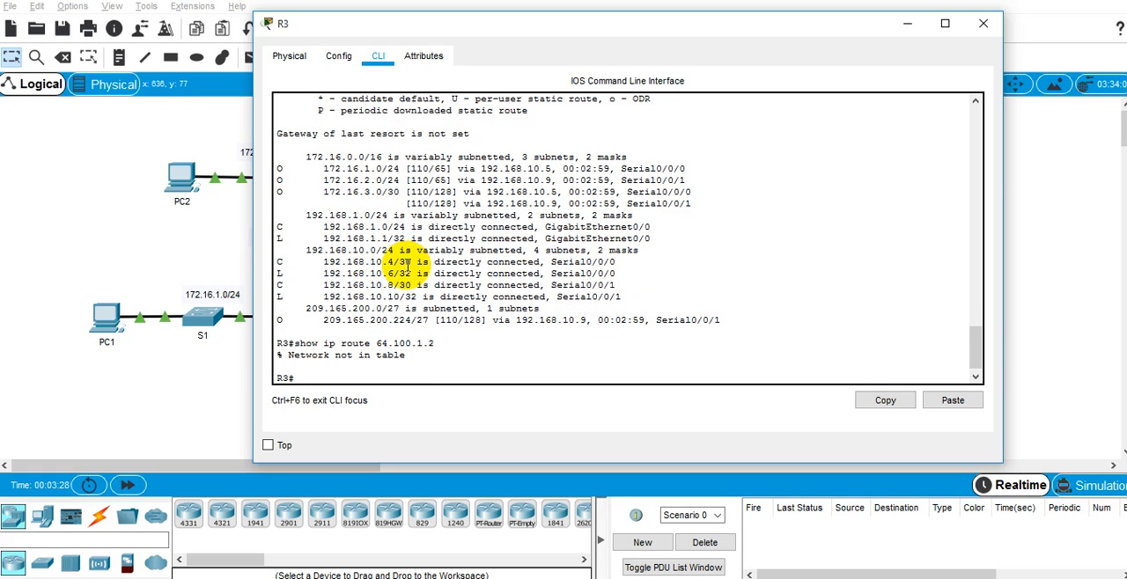
double_click(330, 344)
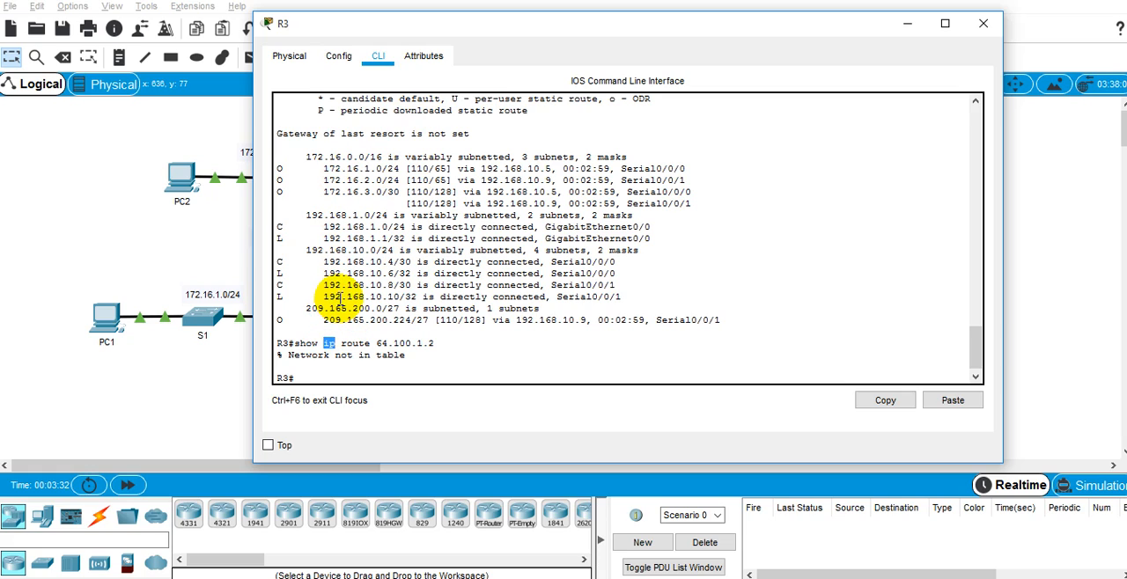
left_click_drag(278, 123, 446, 150)
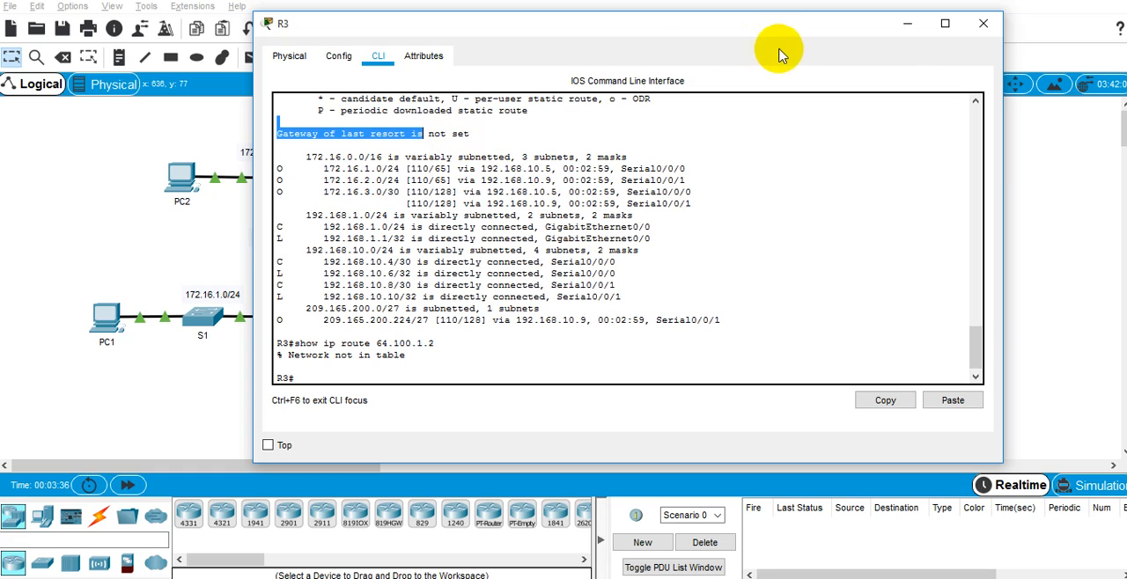
left_click(907, 26)
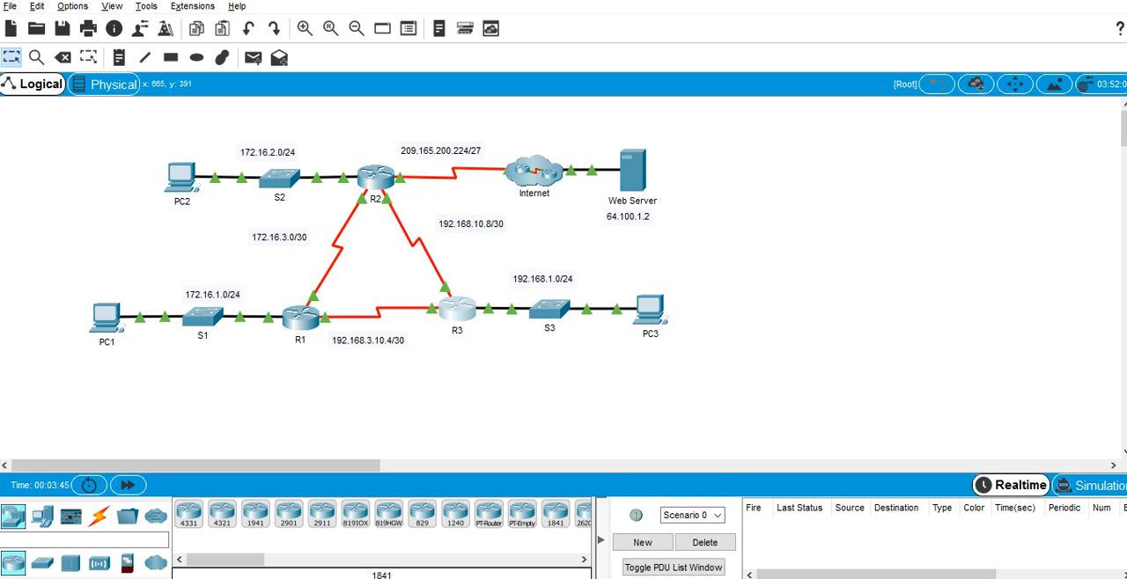
Step: Bring the activity instructions back to the front and read Step 2 on configuring R2's default route
left_click(672, 577)
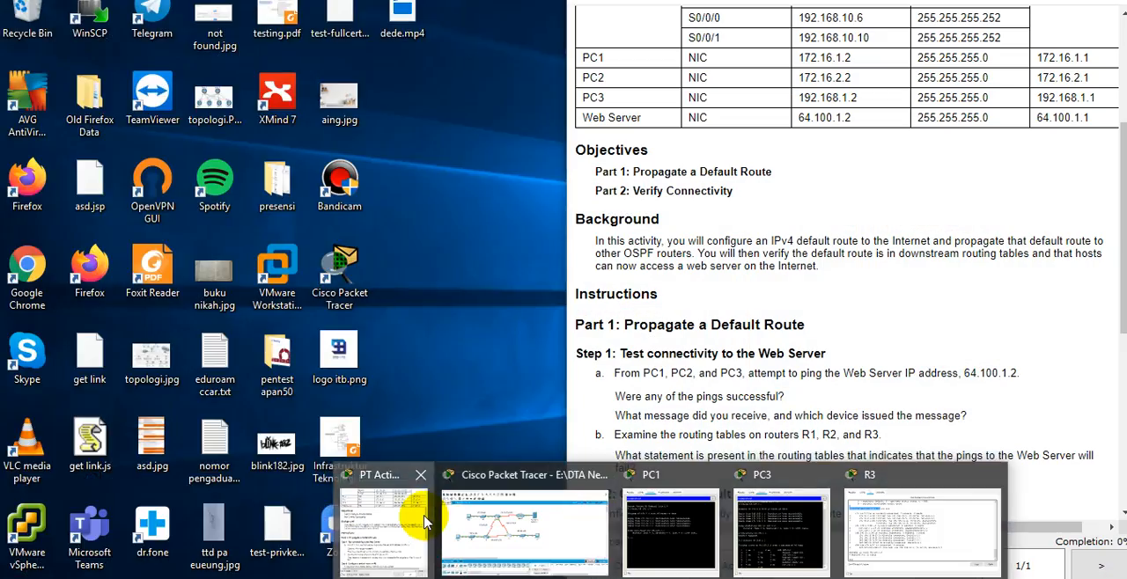
left_click(423, 522)
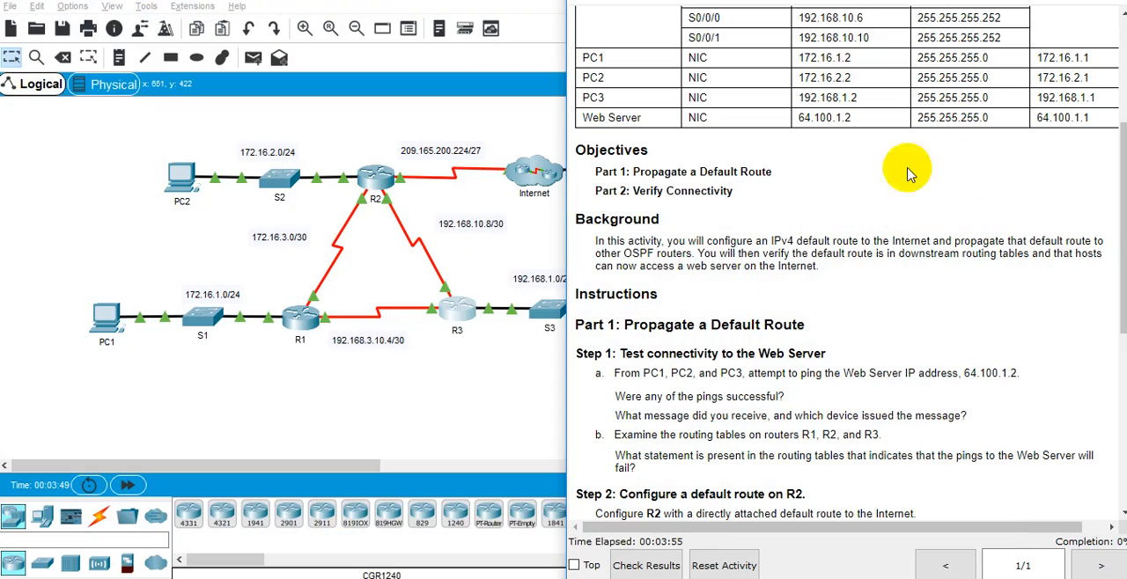
scroll(810, 287, "down", 3)
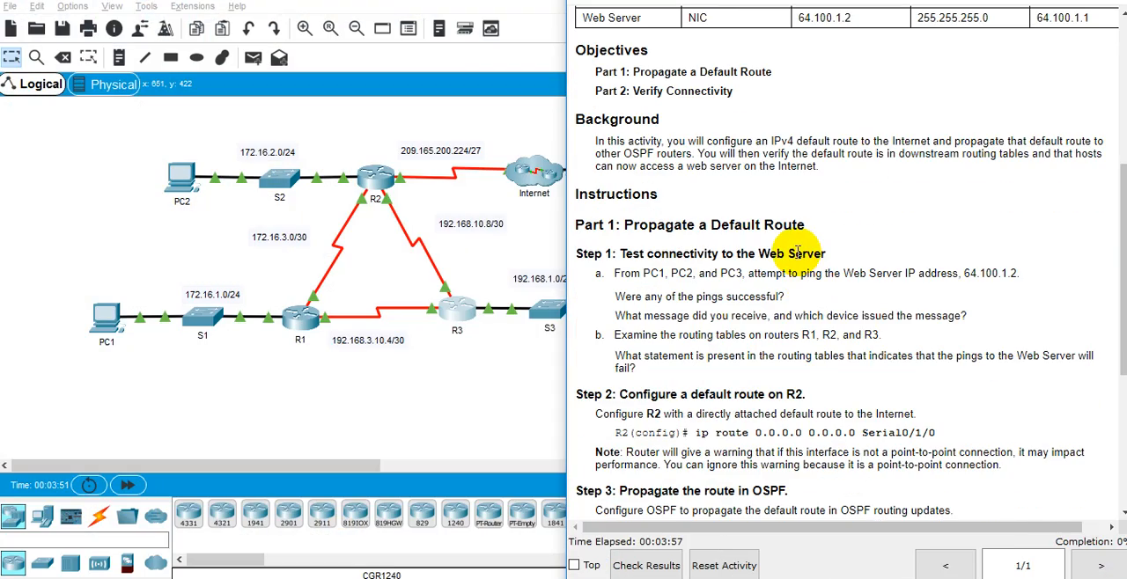
Step: Launch the Notepad program in Windows
key("super+r")
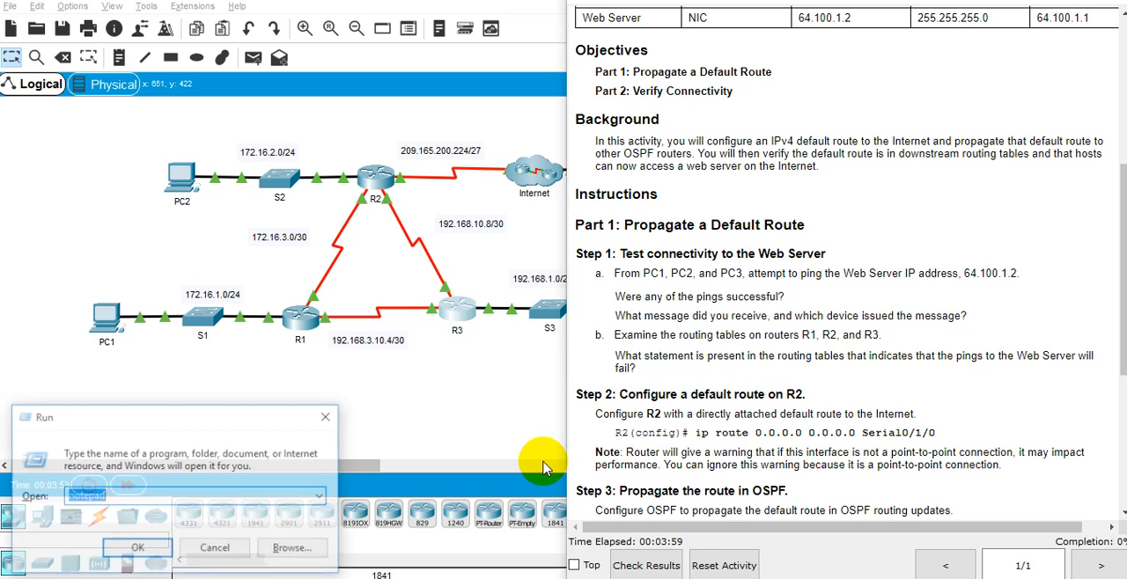
type("notepad")
key("Return")
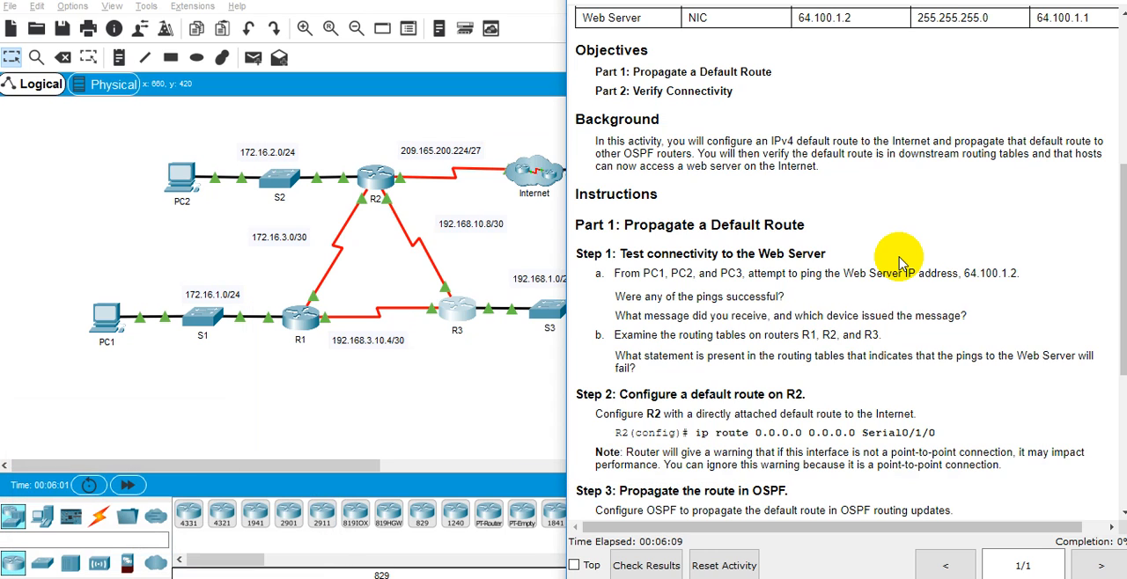
Step: In Notepad, write "default route aka. gateway last resort:" and "route yang digunakan untuk memforwardkan paket jika tidak ada spesifik route pada routinng tabel."
left_click(656, 577)
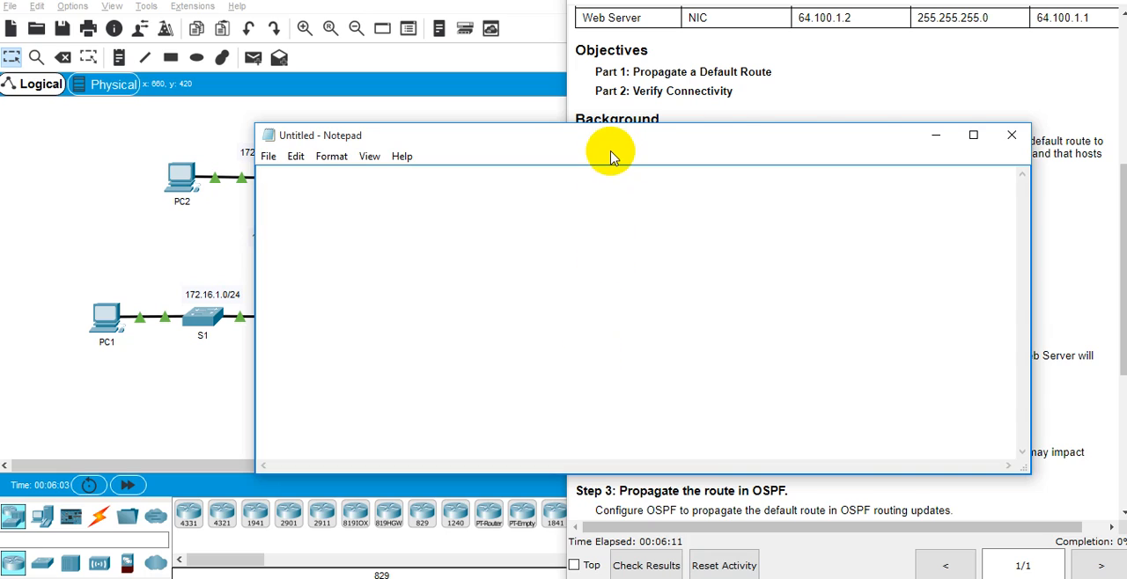
left_click_drag(613, 156, 647, 239)
type("default route")
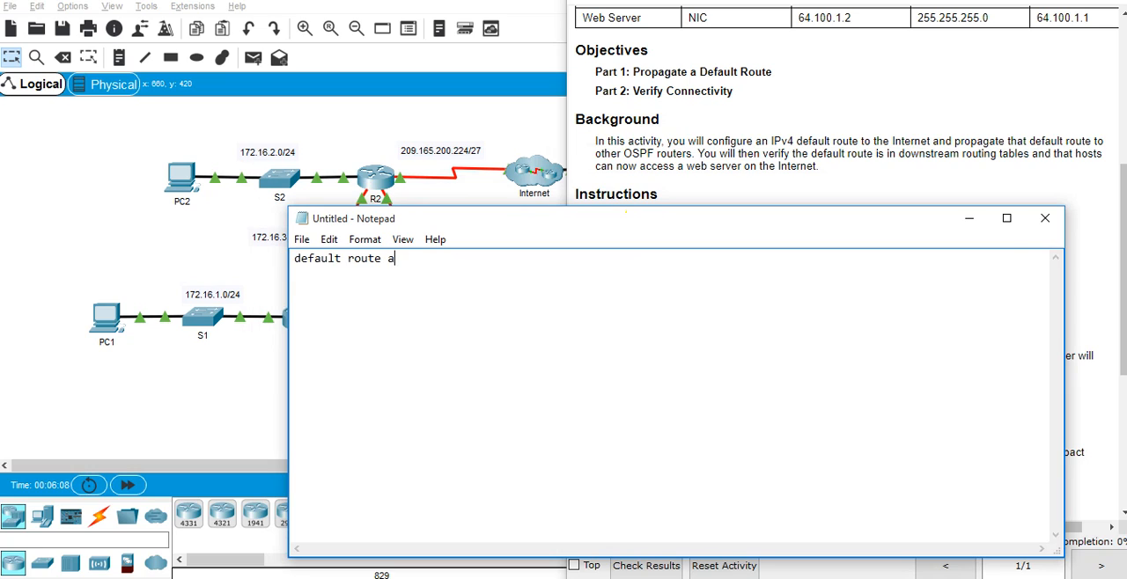
type("ateway last resort:")
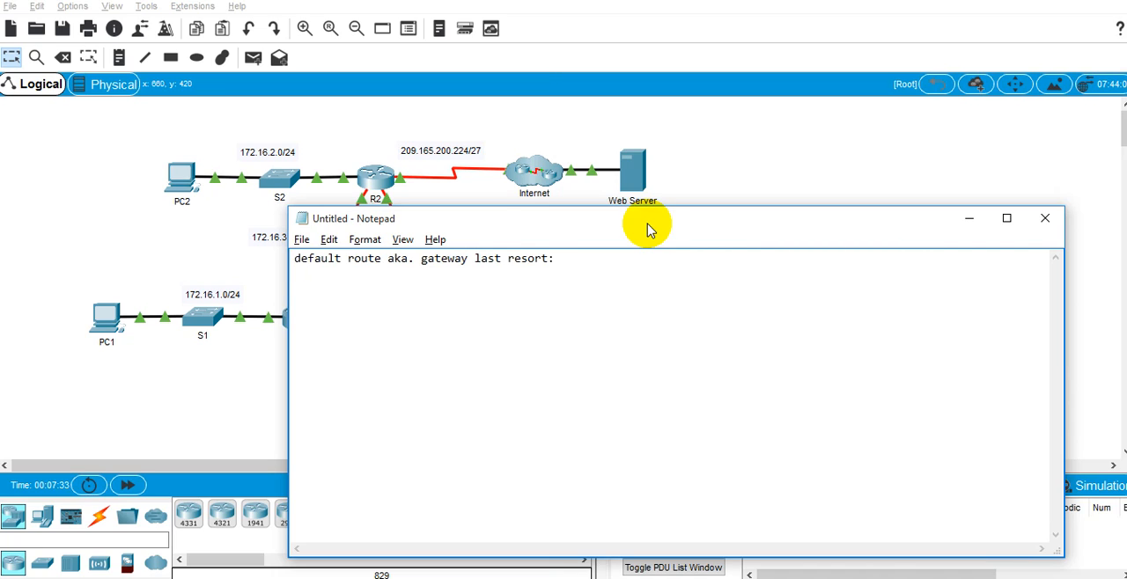
key("Return")
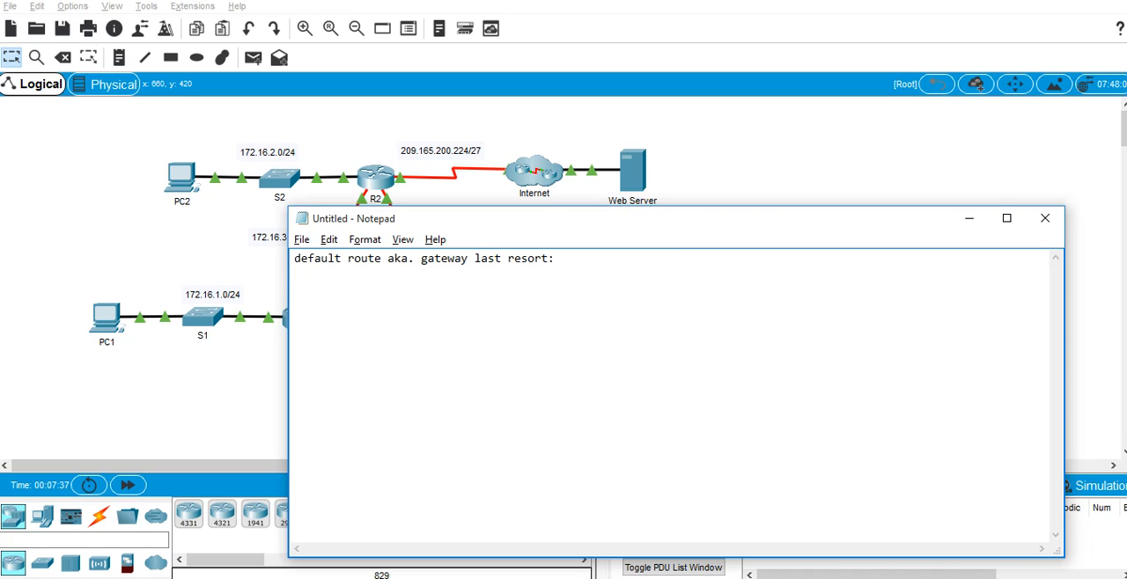
type("route yang digunakan untuk memforwardkan paket jika tidak ada spesifik route pada routinng tabel.")
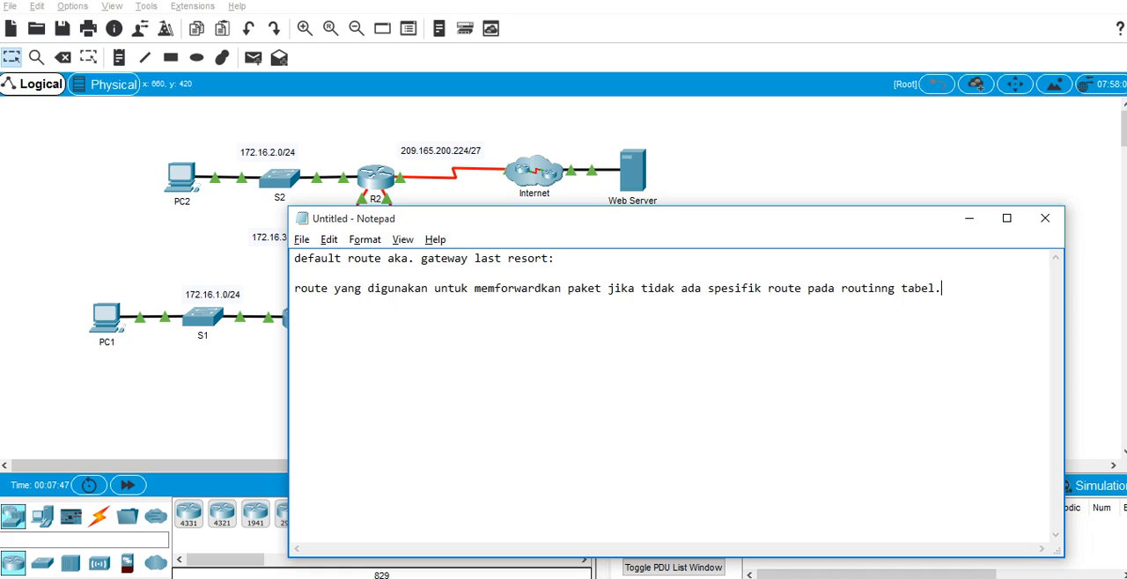
Step: Reopen R3's command line, repeat the "show ip route 64.100.1.2" lookup and highlight the destination address
left_click(243, 374)
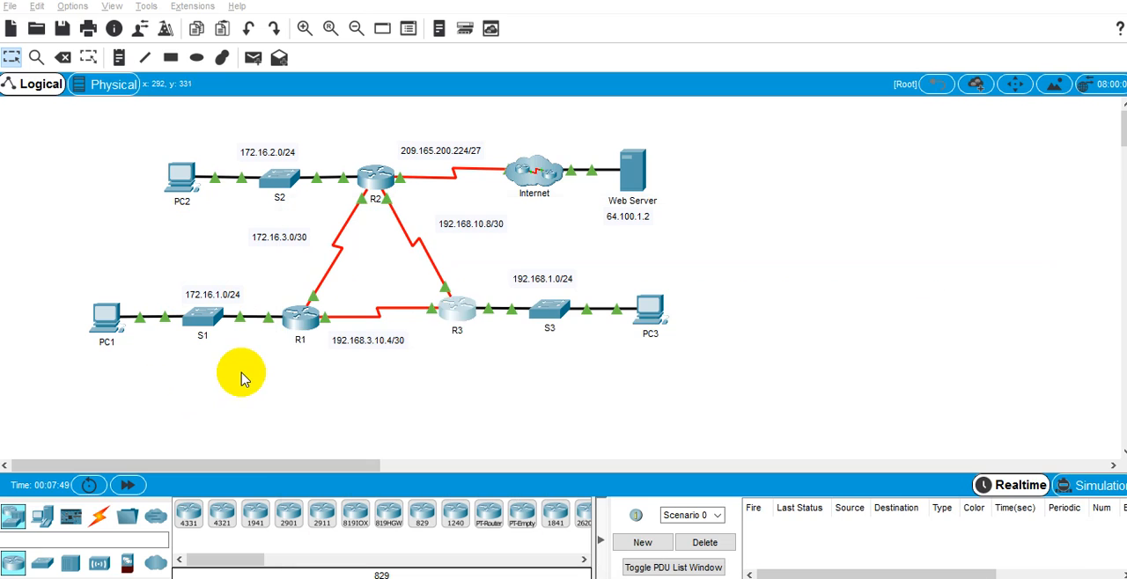
left_click(452, 307)
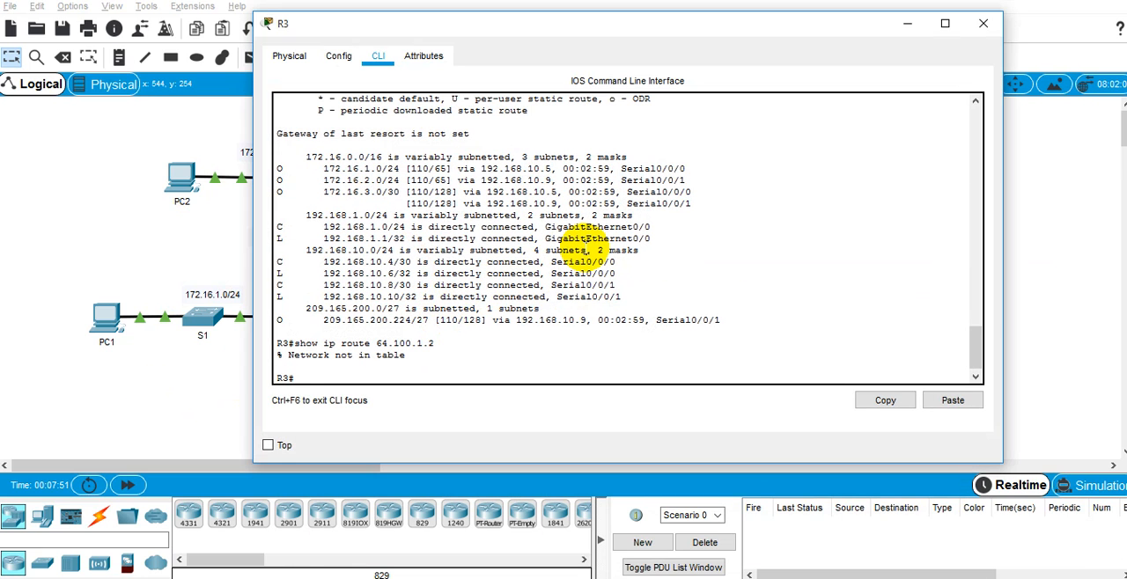
key("Up")
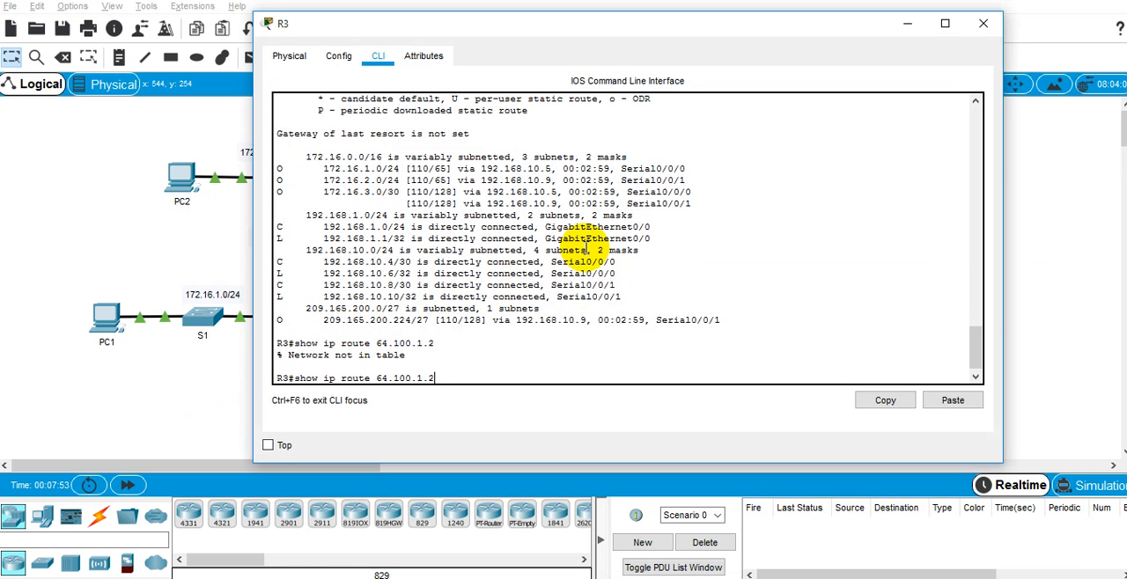
key("Return")
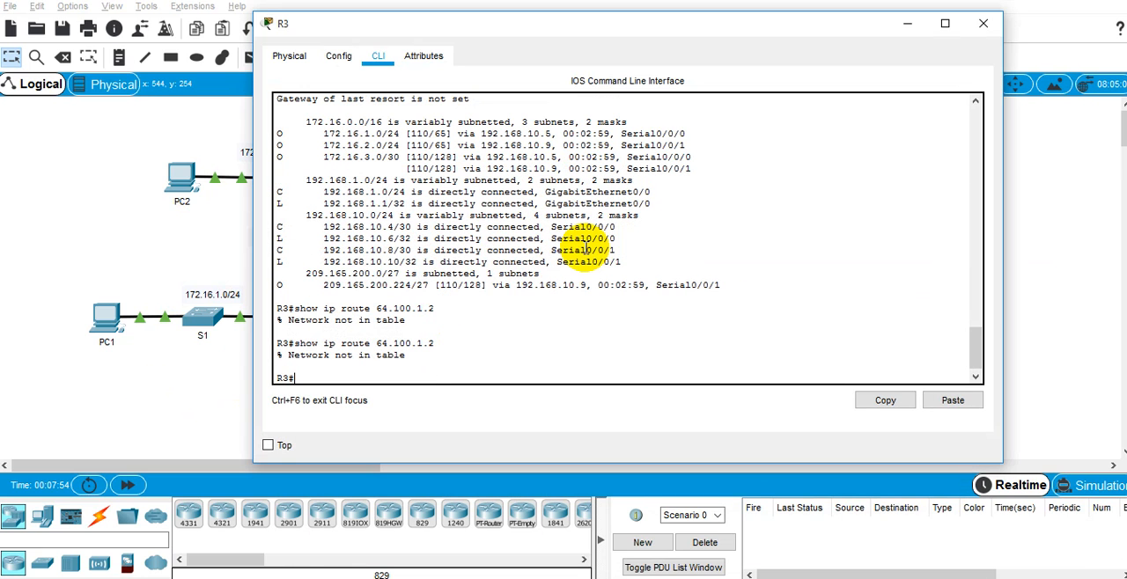
left_click(377, 342)
left_click_drag(418, 342, 377, 347)
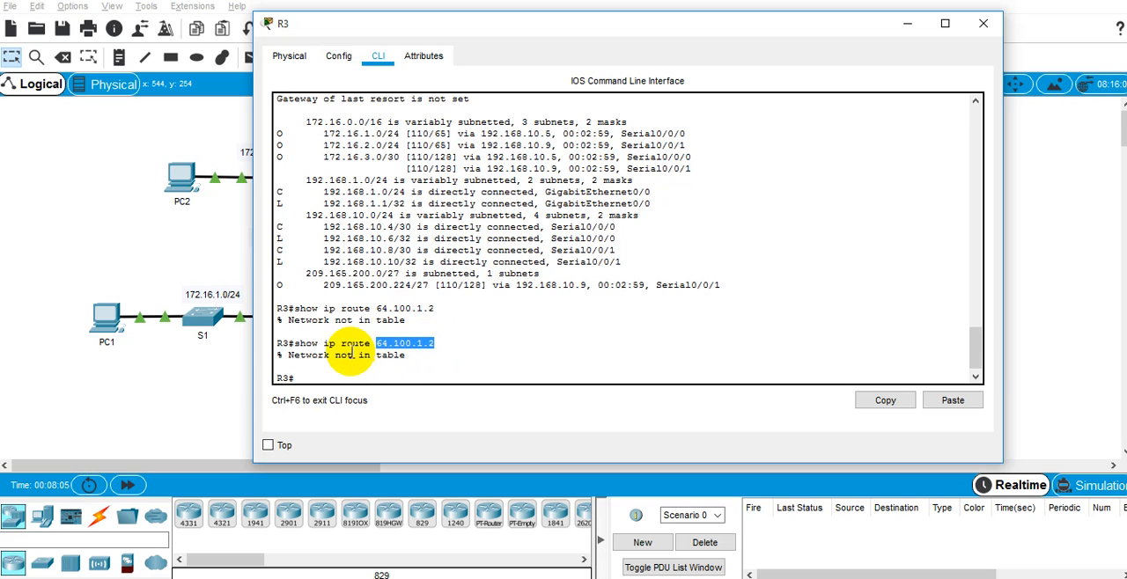
Step: Compare the gateway of last resort line and route entries in R3's table with the 64.100.1.2 lookup output, and minimize the R3 window
scroll(458, 320, "up", 3)
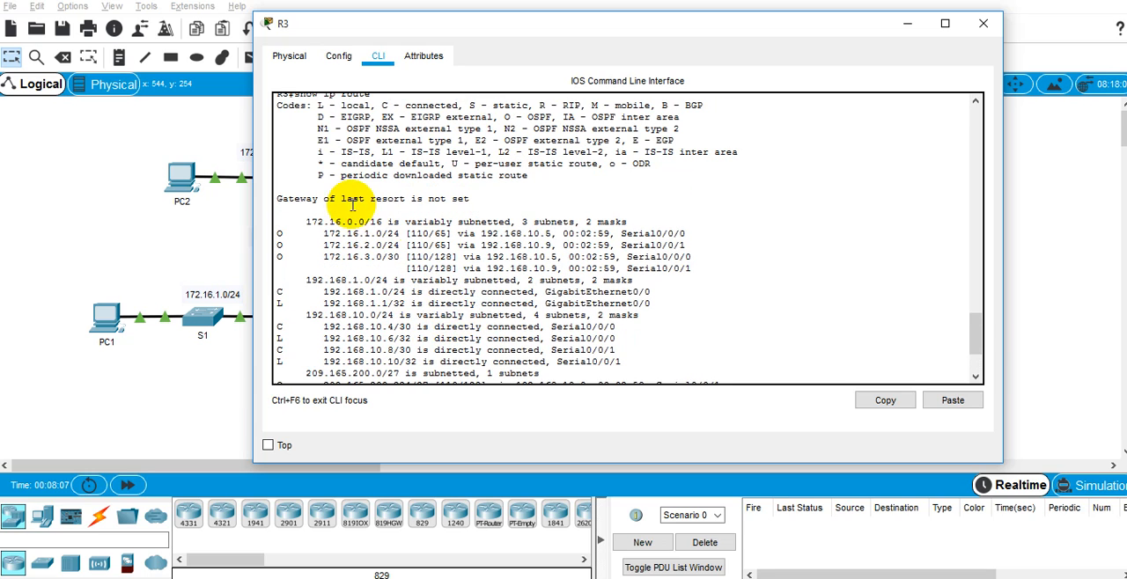
left_click_drag(301, 199, 364, 199)
double_click(436, 198)
left_click(293, 210)
triple_click(277, 203)
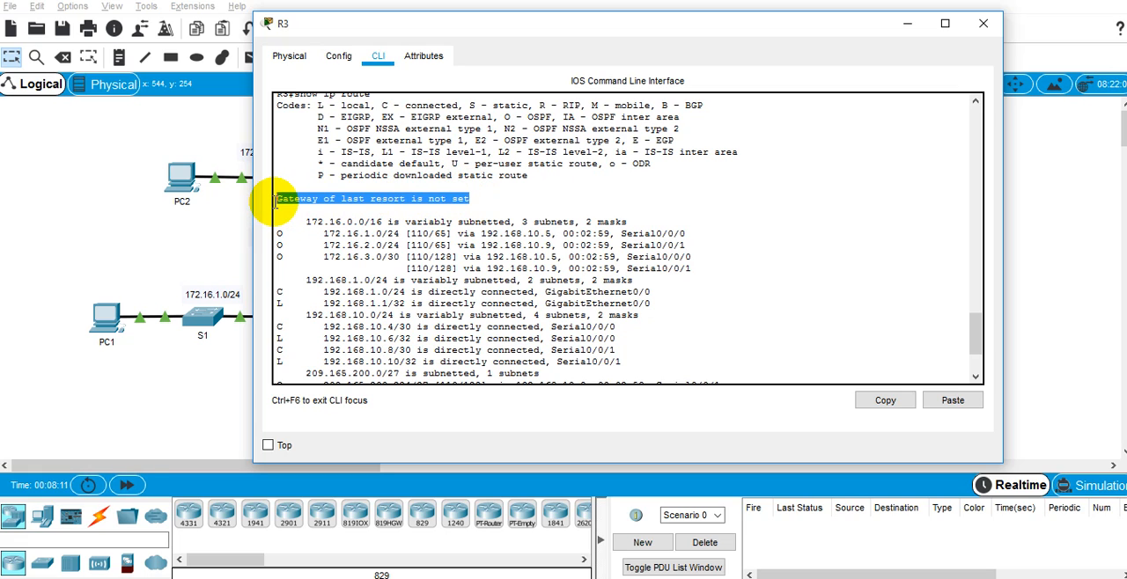
left_click(458, 182)
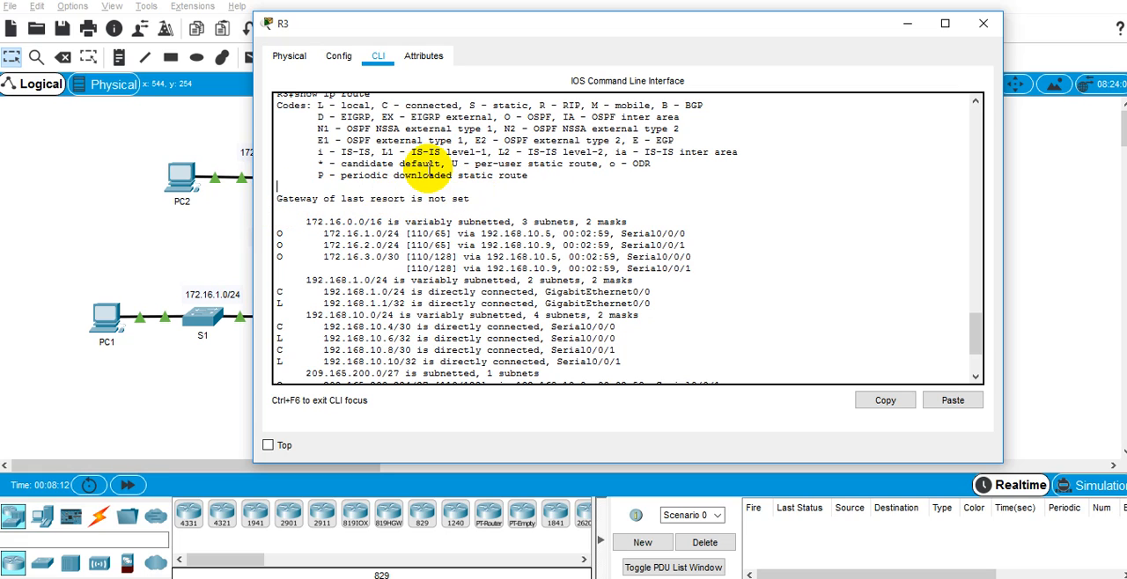
scroll(430, 169, "down", 3)
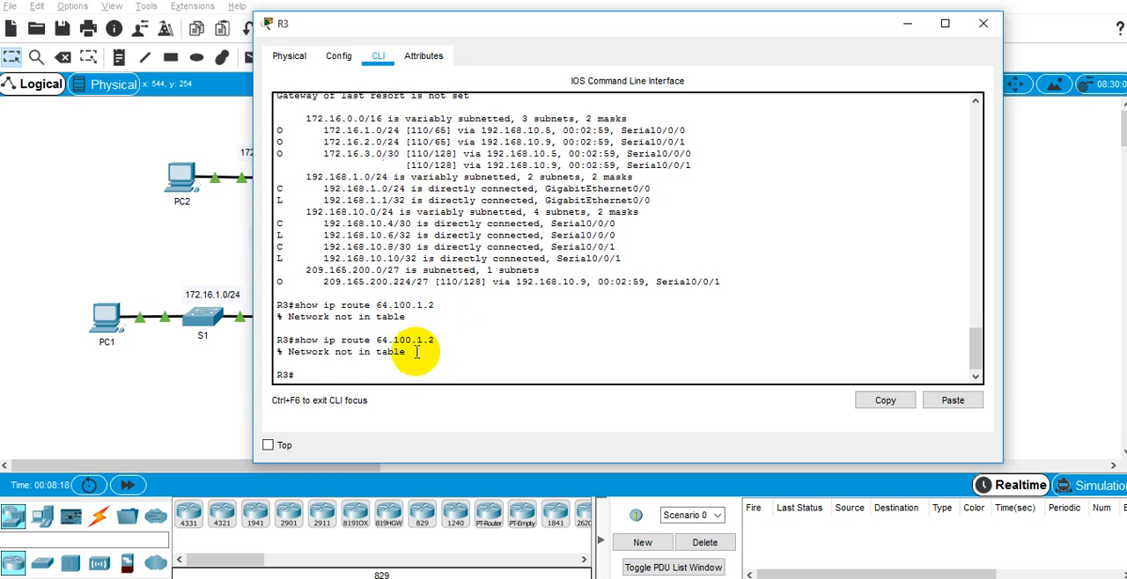
left_click_drag(417, 356, 412, 344)
left_click(443, 281)
scroll(449, 269, "up", 3)
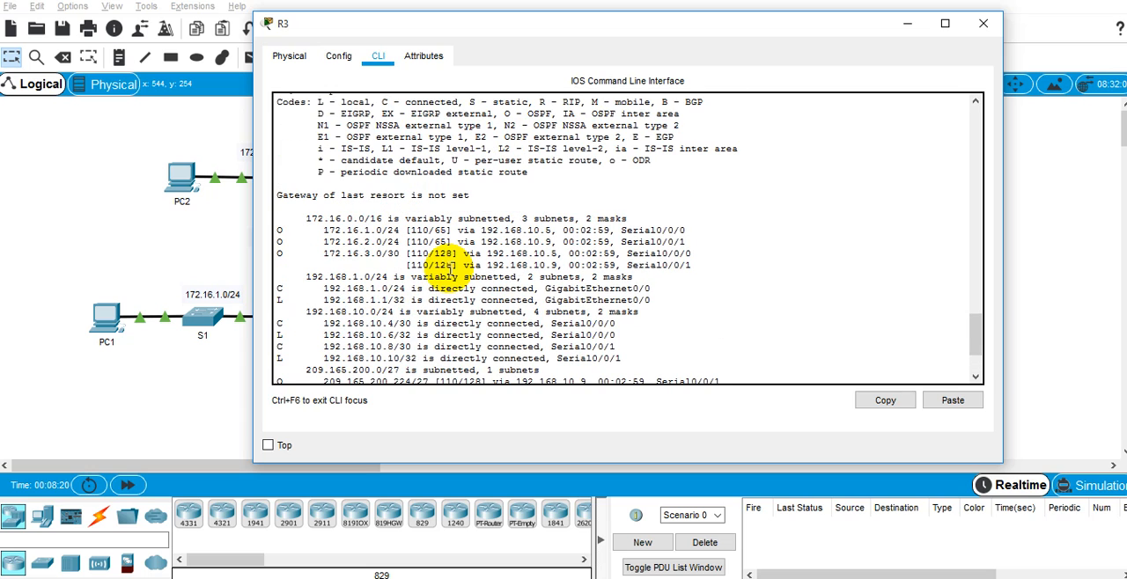
scroll(391, 236, "down", 3)
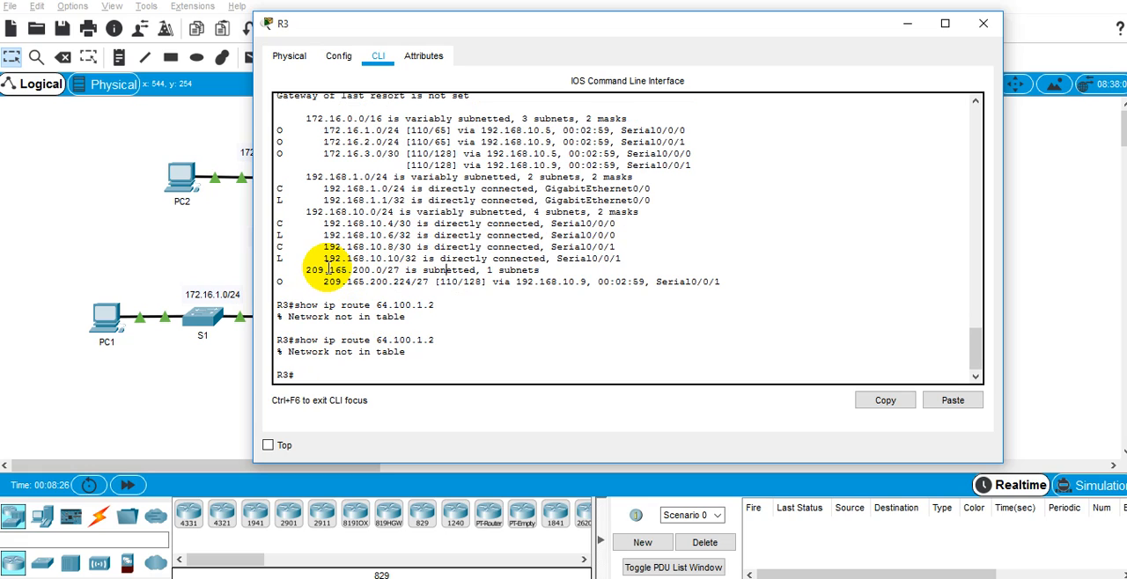
scroll(326, 269, "up", 3)
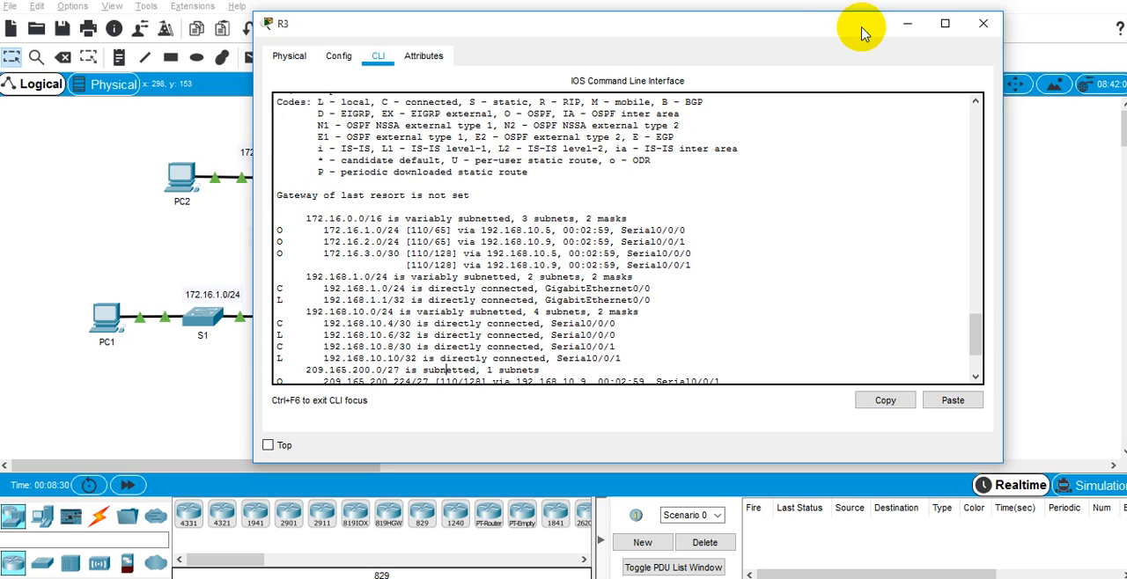
scroll(611, 214, "down", 3)
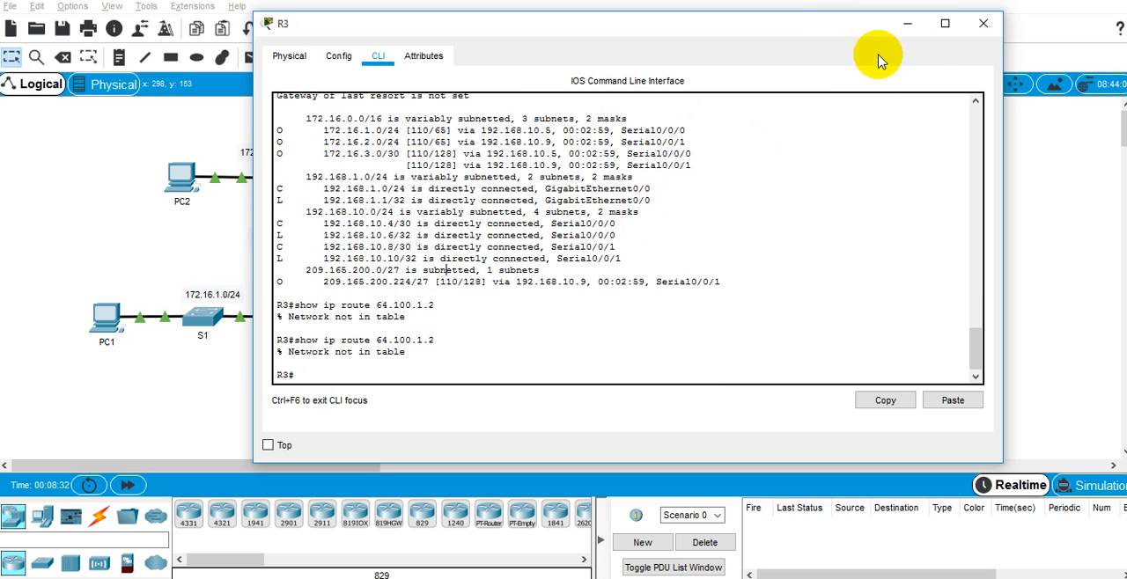
left_click(908, 24)
Step: Add the line "0.0.0.0 0.0.0.0 via internet" below the definition in the Notepad note, and minimize Notepad
key("alt+Tab")
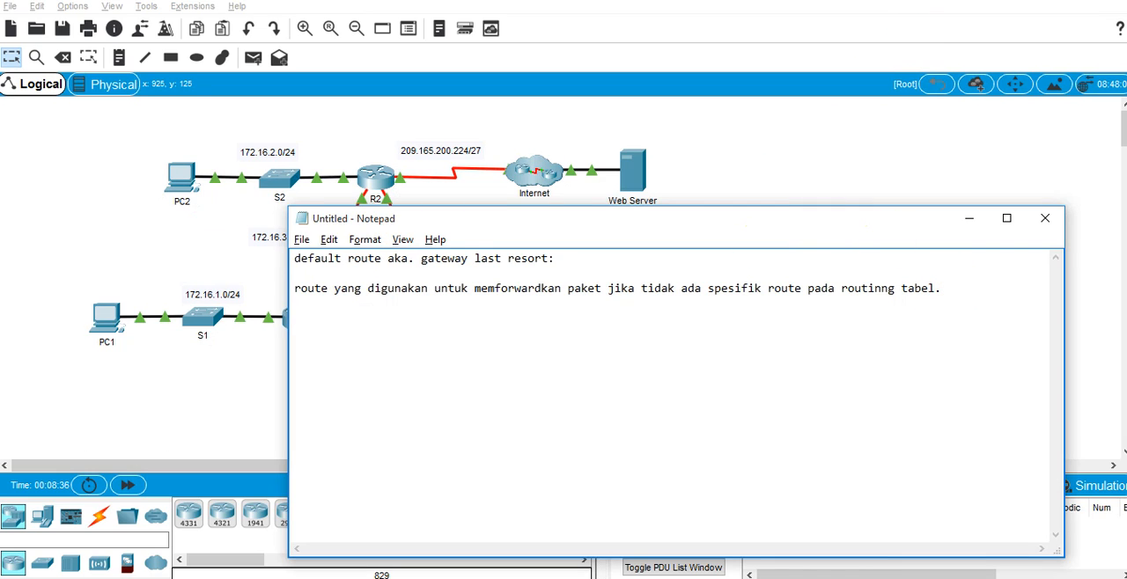
type("0.0.")
key("BackSpace")
key("BackSpace")
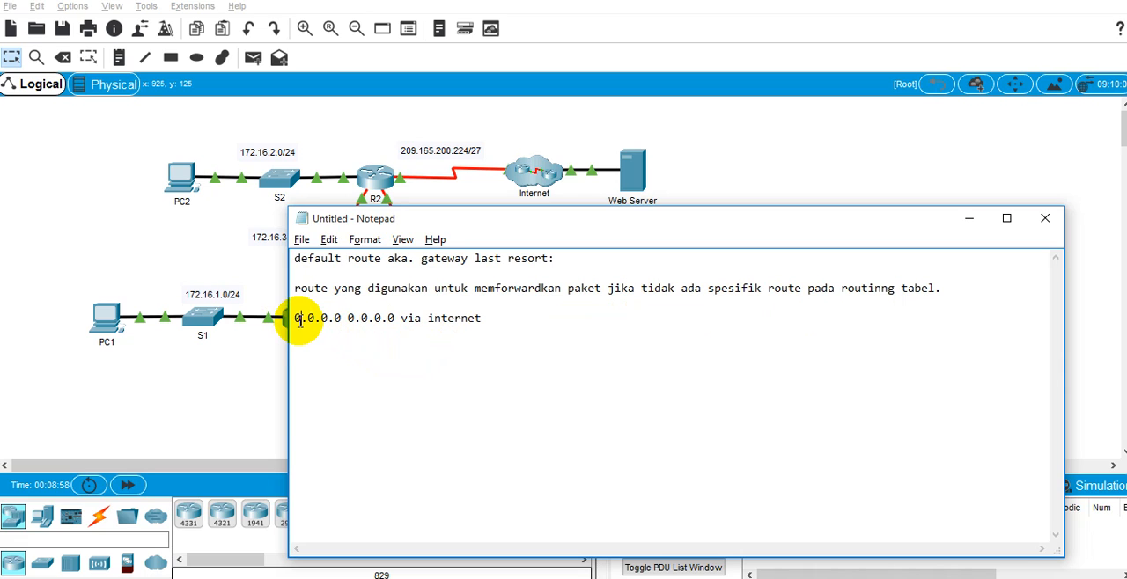
left_click_drag(297, 320, 348, 319)
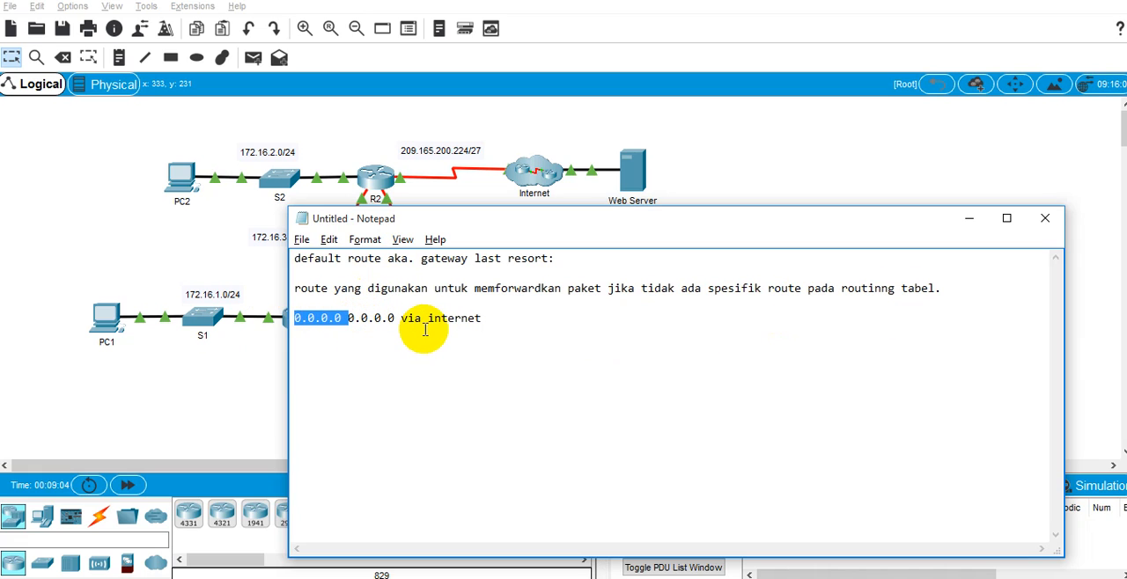
left_click(496, 320)
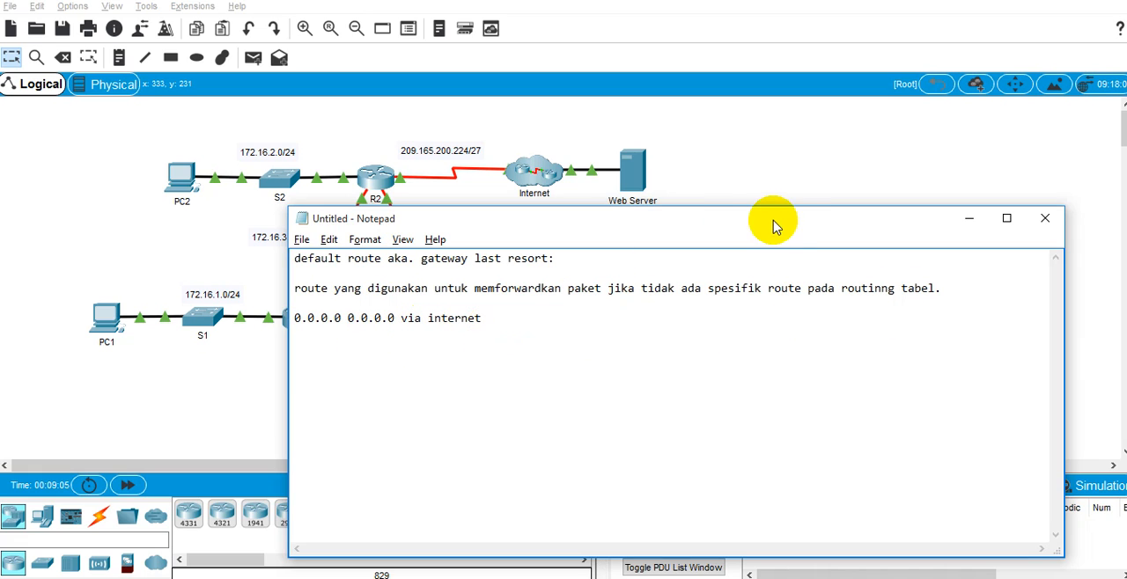
left_click(969, 220)
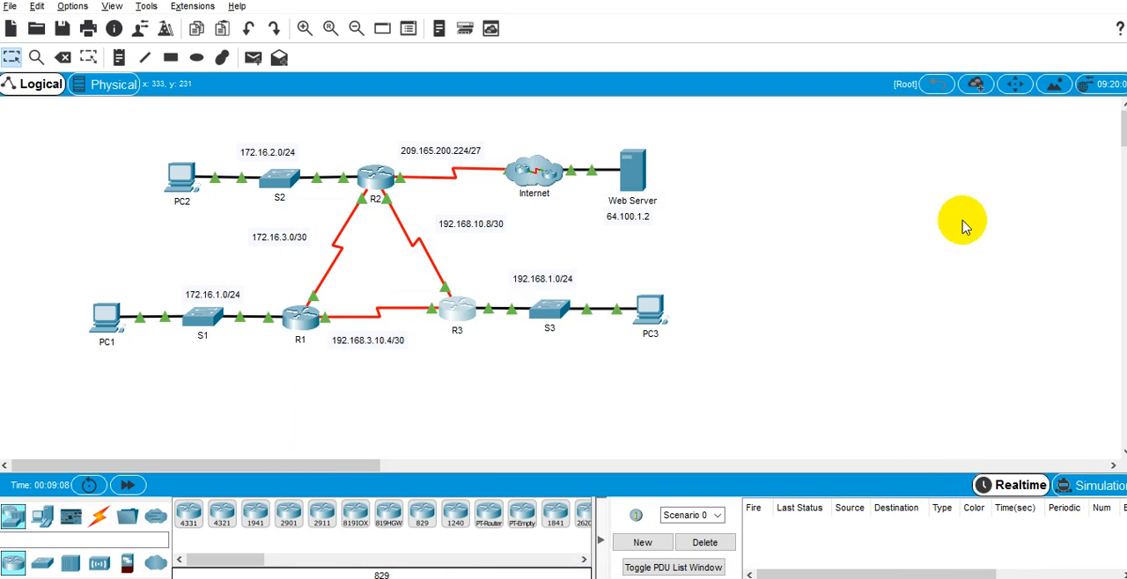
Step: Open R2's command line and enter global configuration mode with "en" and "conf t"
left_click(376, 185)
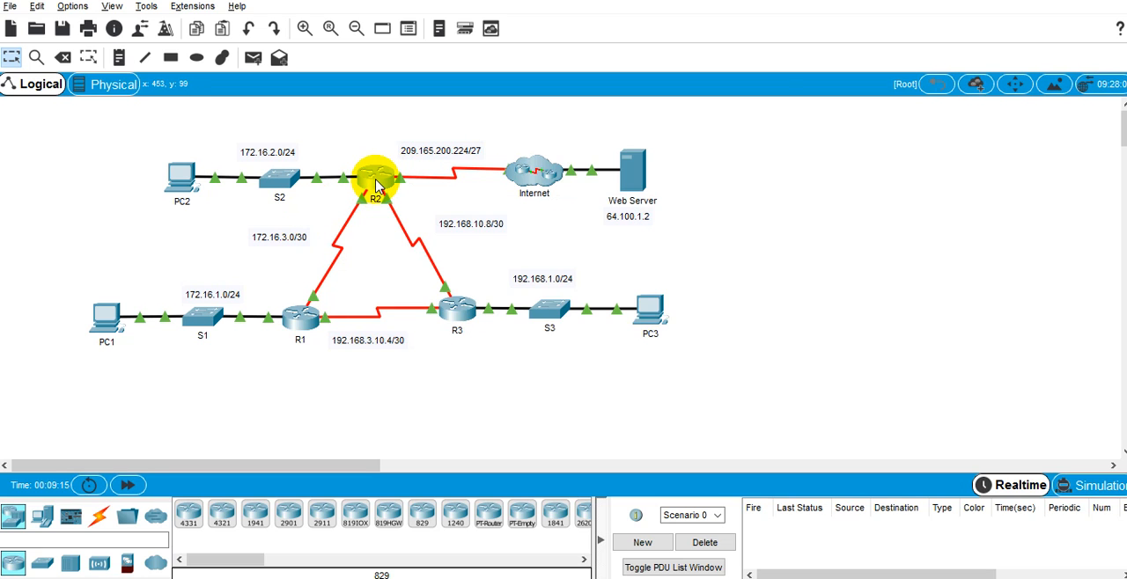
left_click_drag(506, 70, 751, 67)
left_click(548, 97)
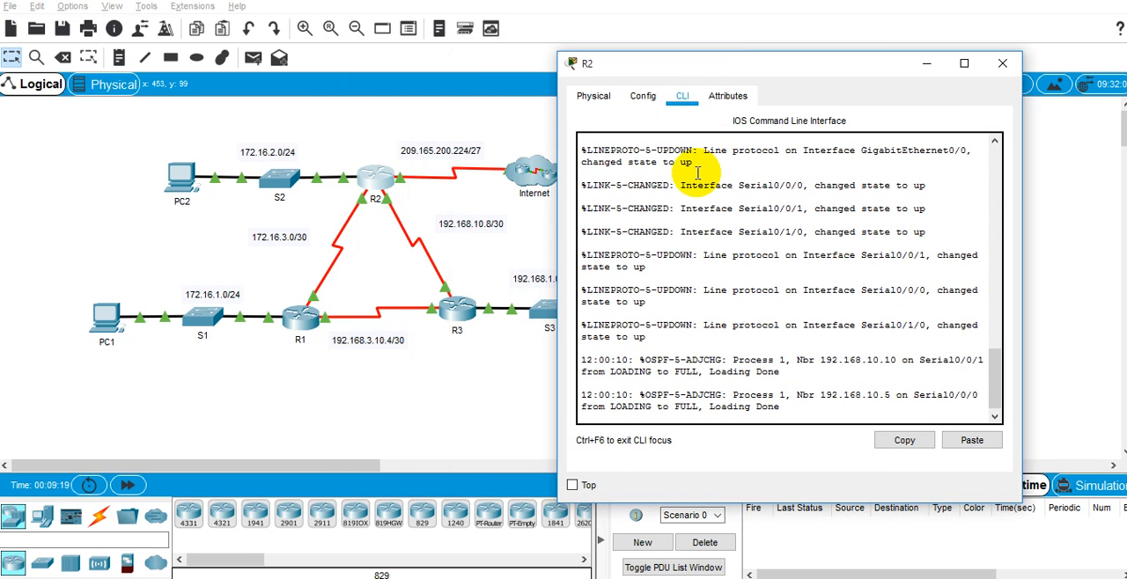
key("Return")
key("Return")
type("en")
key("Return")
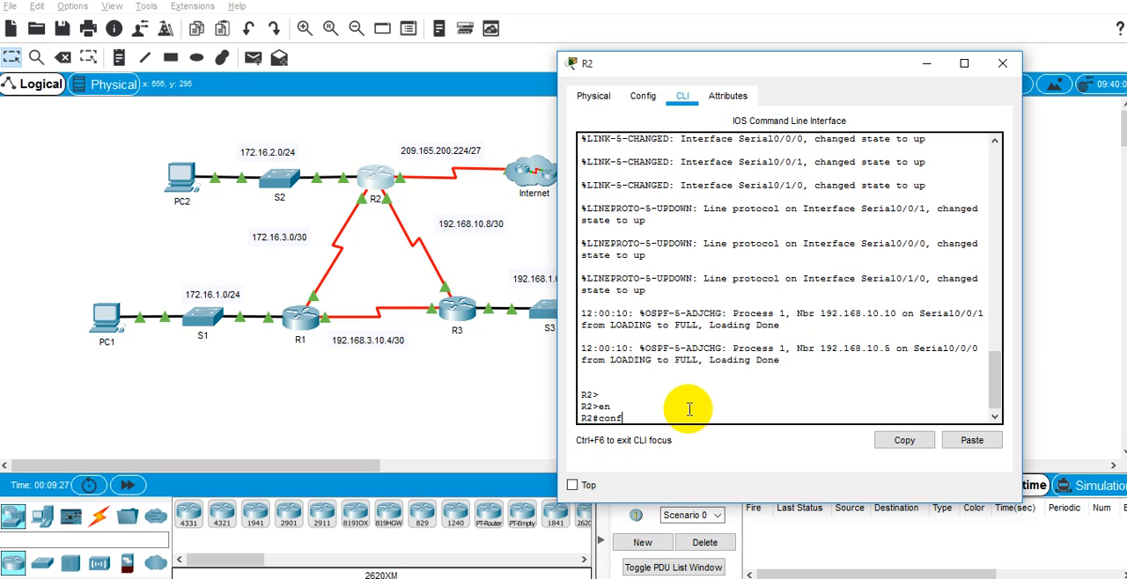
type("conf t")
key("Return")
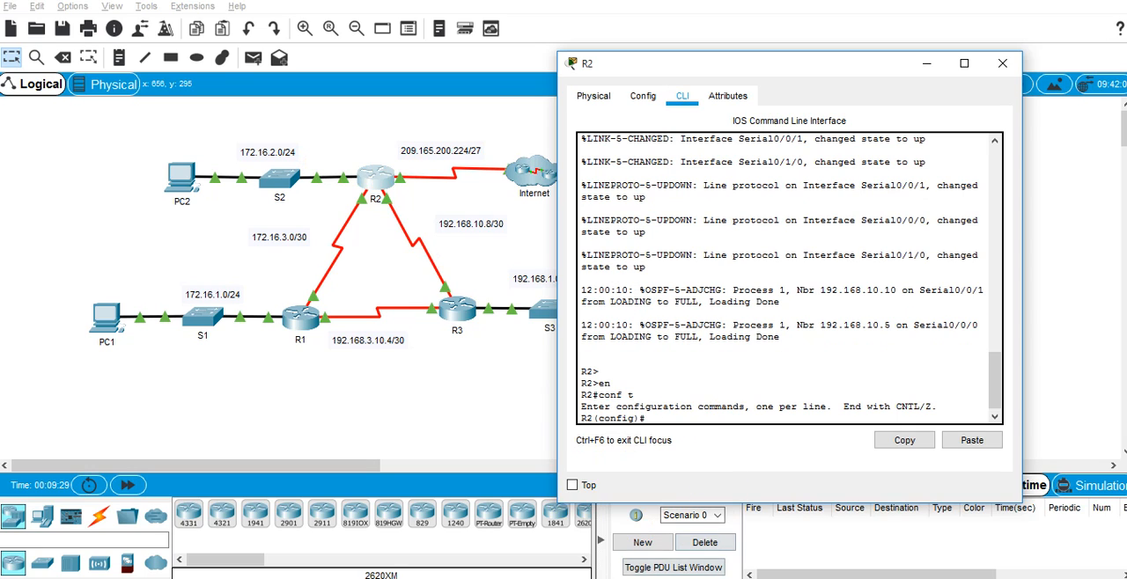
Step: Bring the activity instructions forward and arrange a widened R2 window beside them so both can be read
left_click(672, 578)
left_click(365, 555)
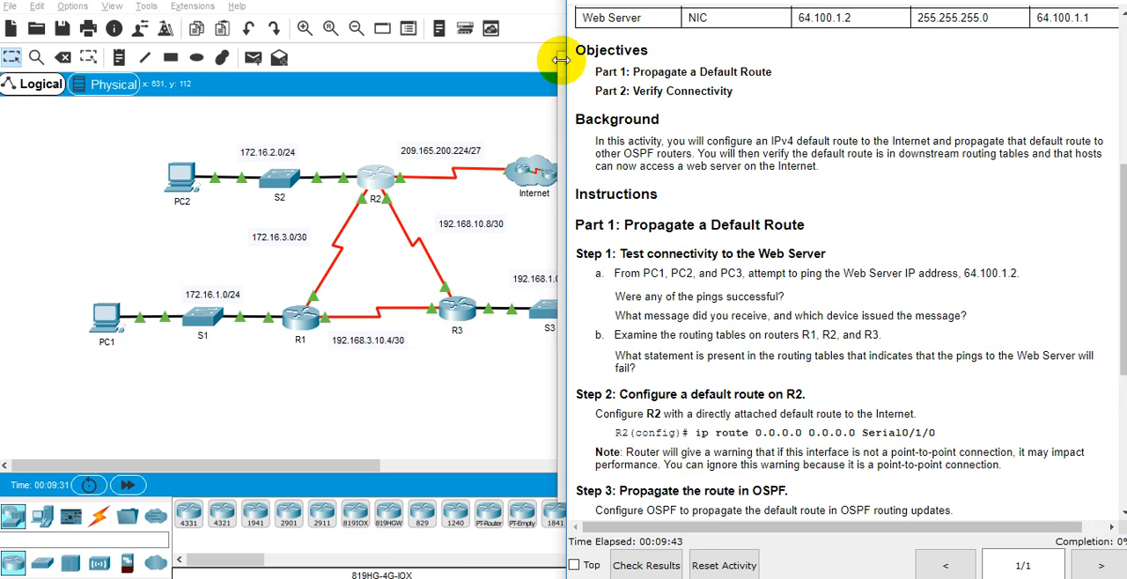
left_click(317, 126)
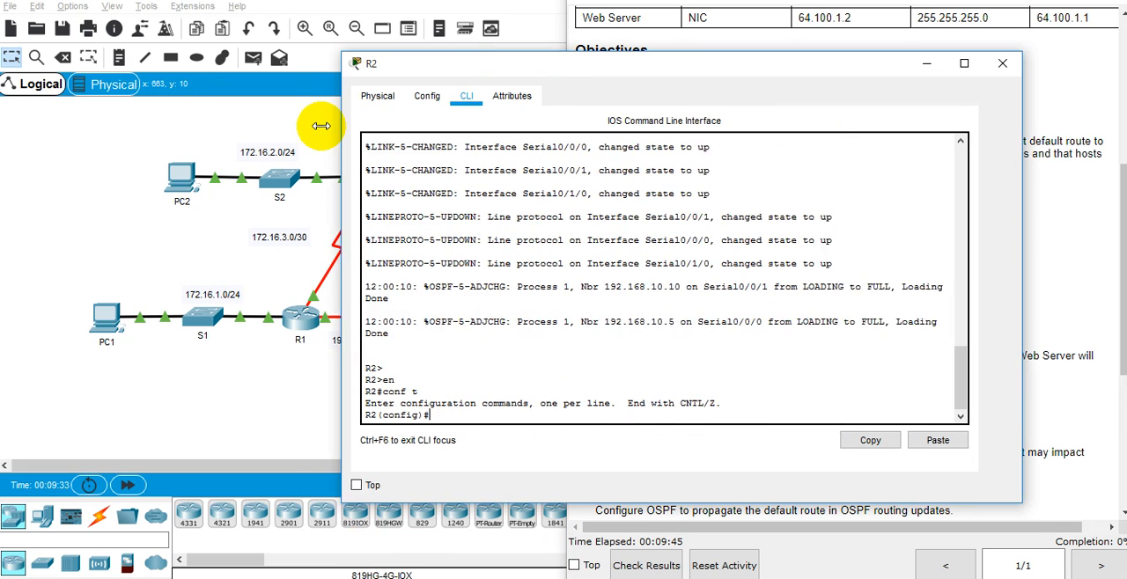
left_click_drag(818, 149, 799, 150)
left_click_drag(647, 73, 315, 62)
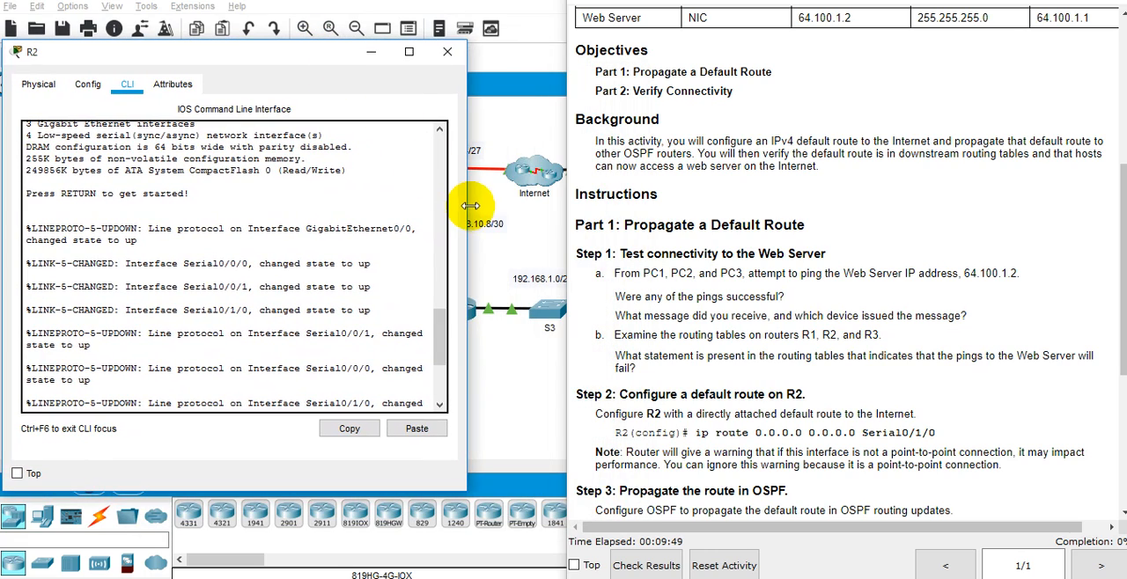
left_click_drag(465, 209, 558, 181)
Step: List R2's forwarding options for a default route with "ip route 0.0.0.0 0.0.0.0 ?" in configuration mode
type("en")
key("Return")
type("conf t")
key("Return")
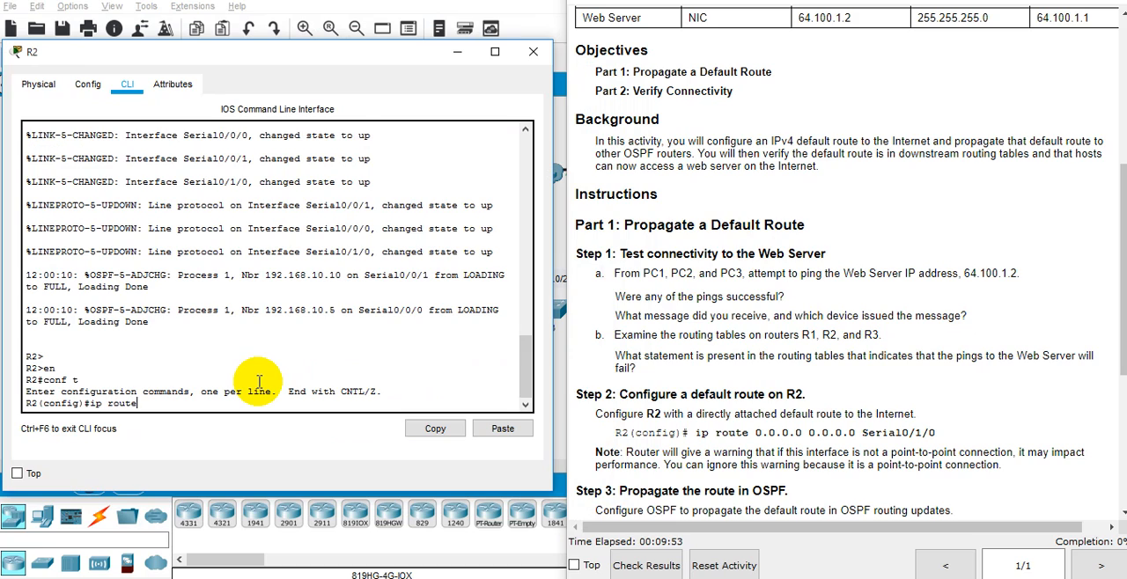
type("ip route")
key("Tab")
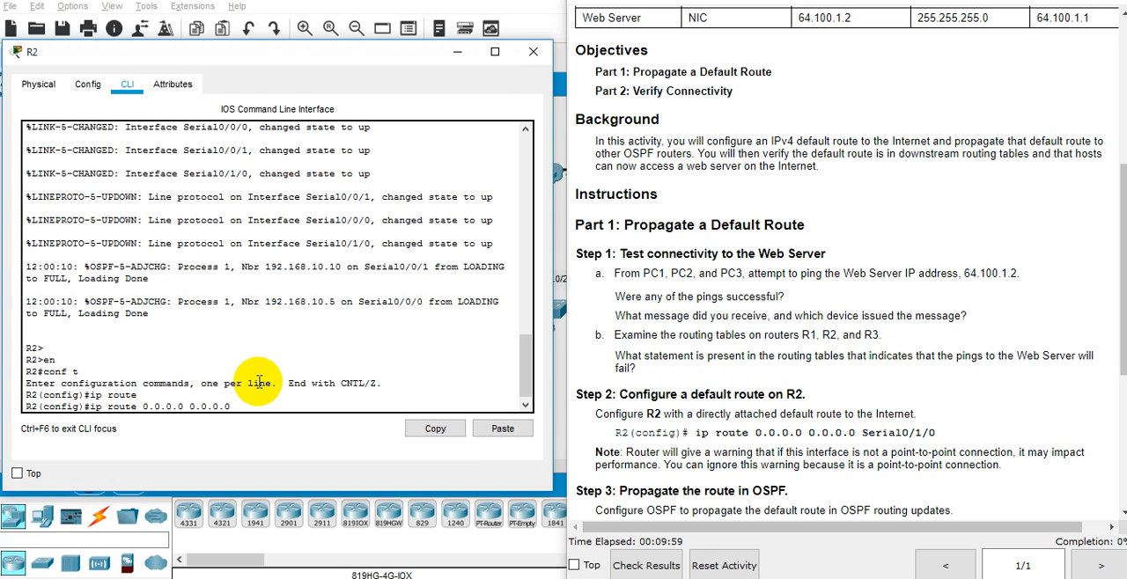
type("0.0.0.0 0.0.0.0 ?")
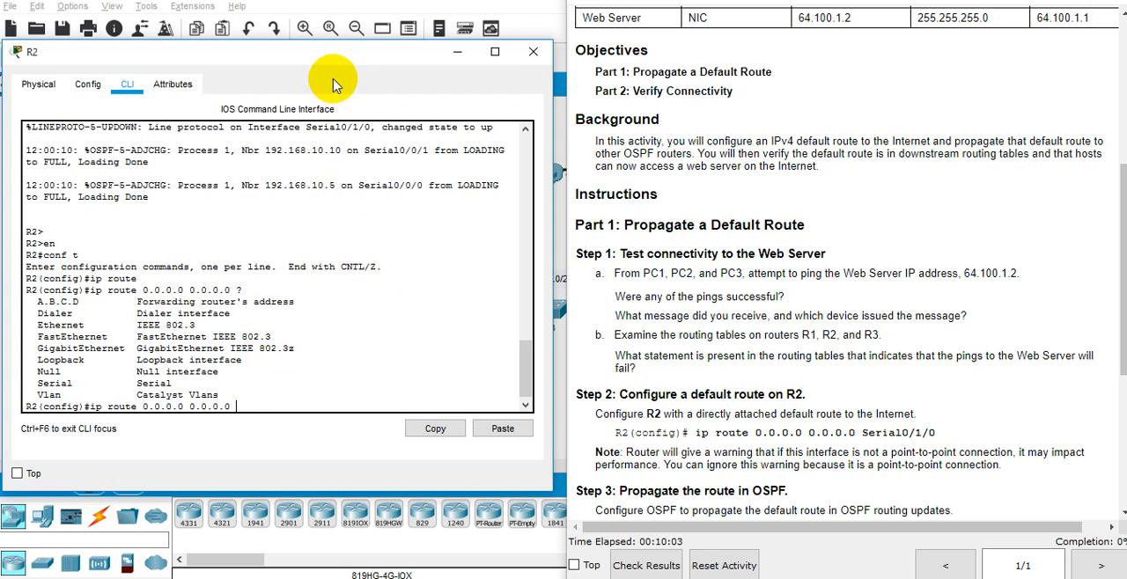
Step: Check on the topology which R2 interface the link to the Internet cloud uses
left_click_drag(339, 65, 896, 74)
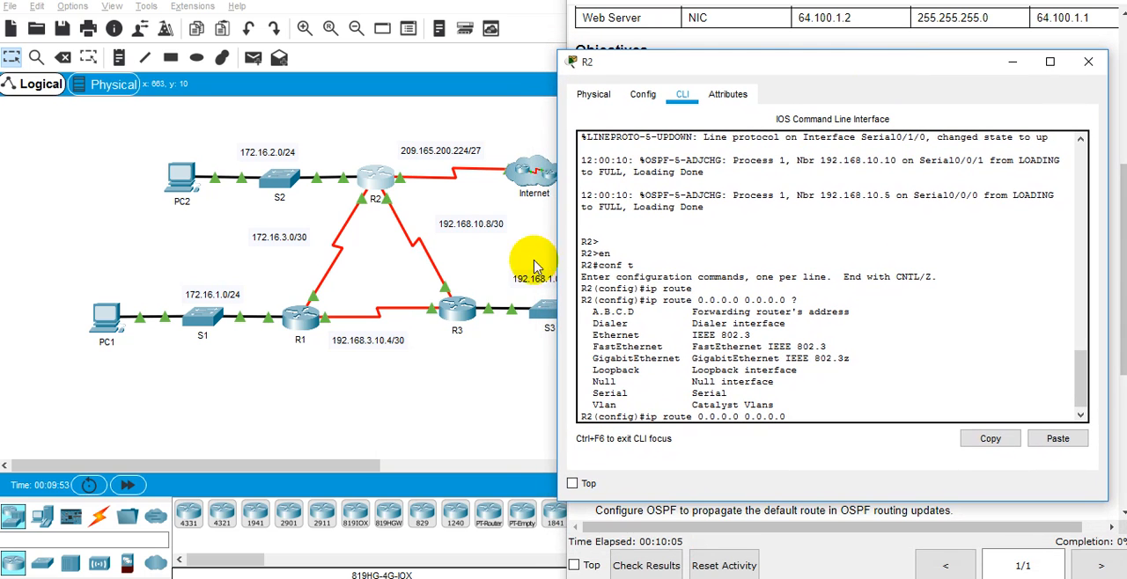
left_click(445, 198)
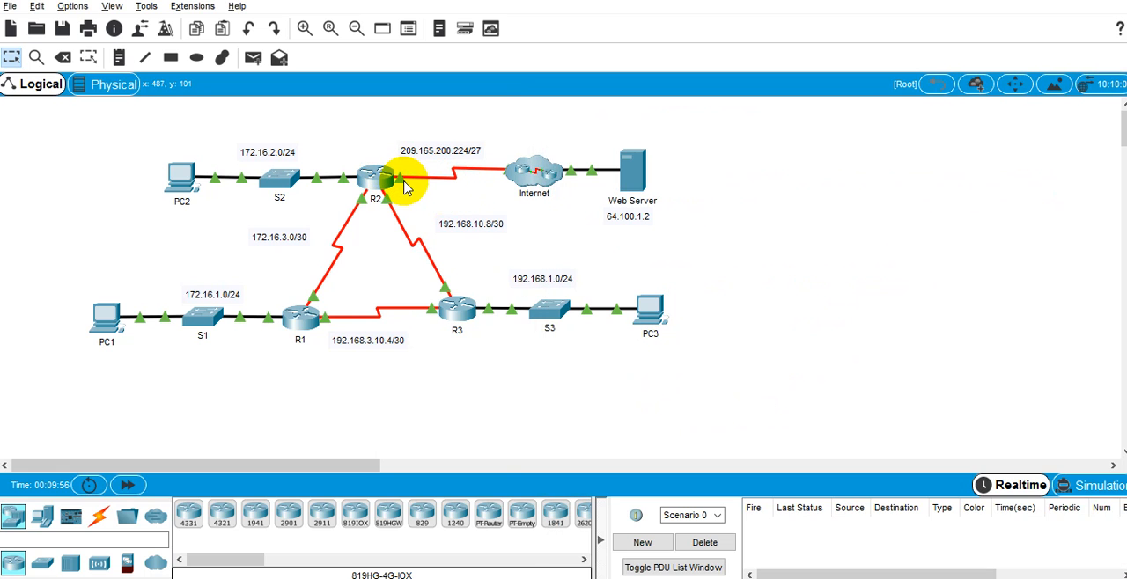
mouse_move(404, 184)
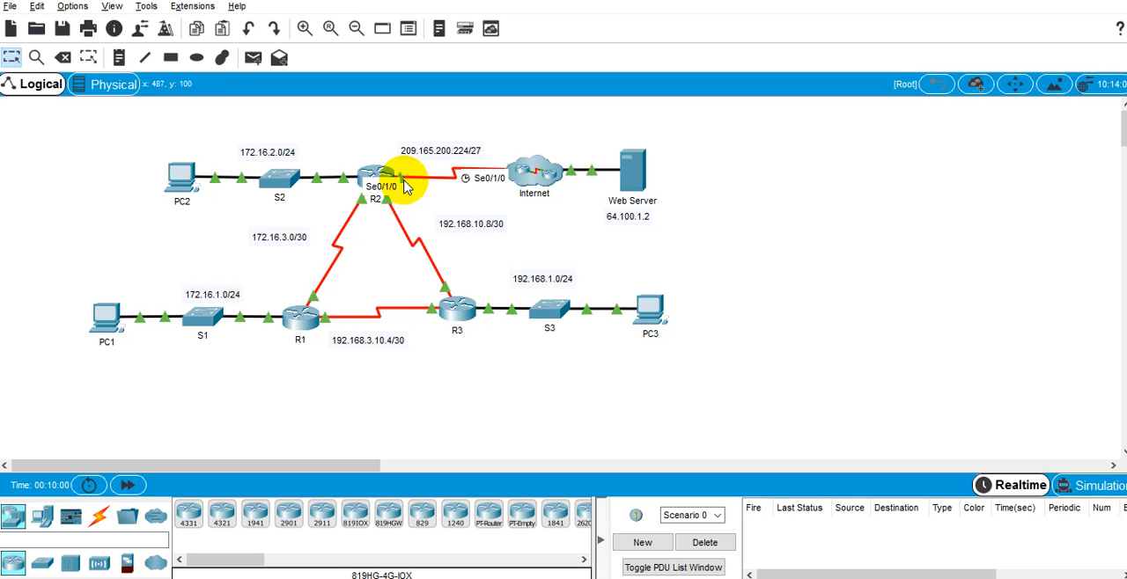
Step: Bring R2's command line back beside the activity instructions and configure its default route with "ip route 0.0.0.0 0.0.0.0 serial 0/1/0"
key("alt+Tab")
left_click_drag(719, 69, 124, 73)
key("alt+Tab")
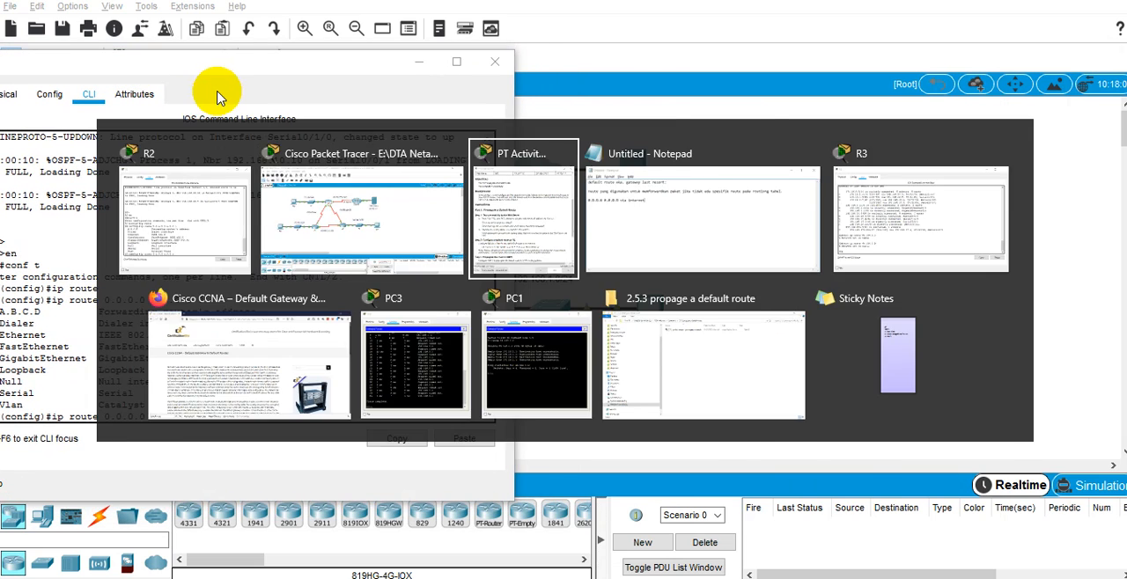
left_click(255, 414)
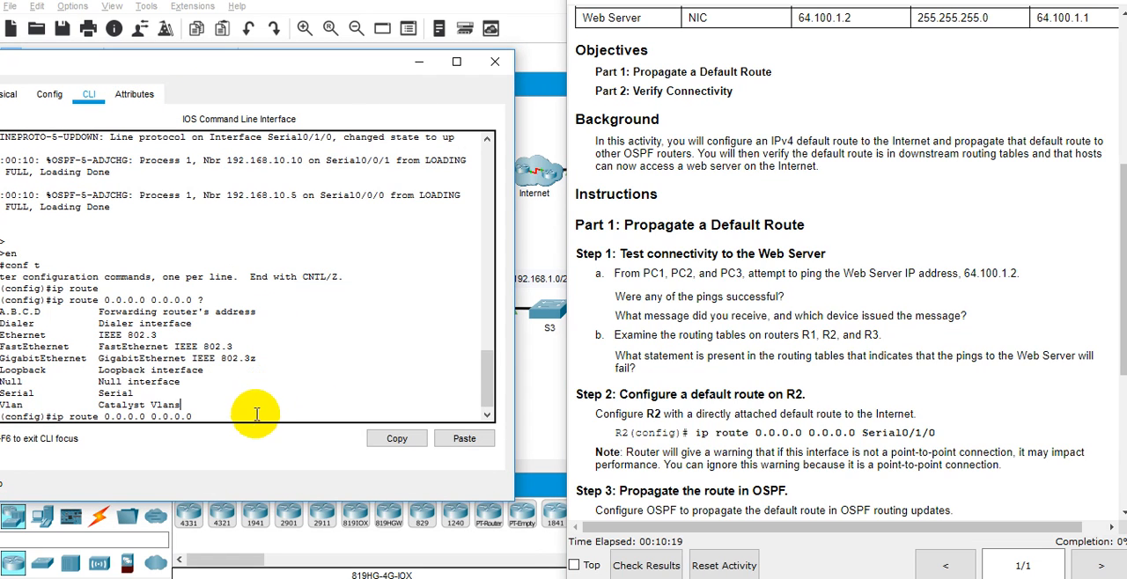
type("se")
key("Tab")
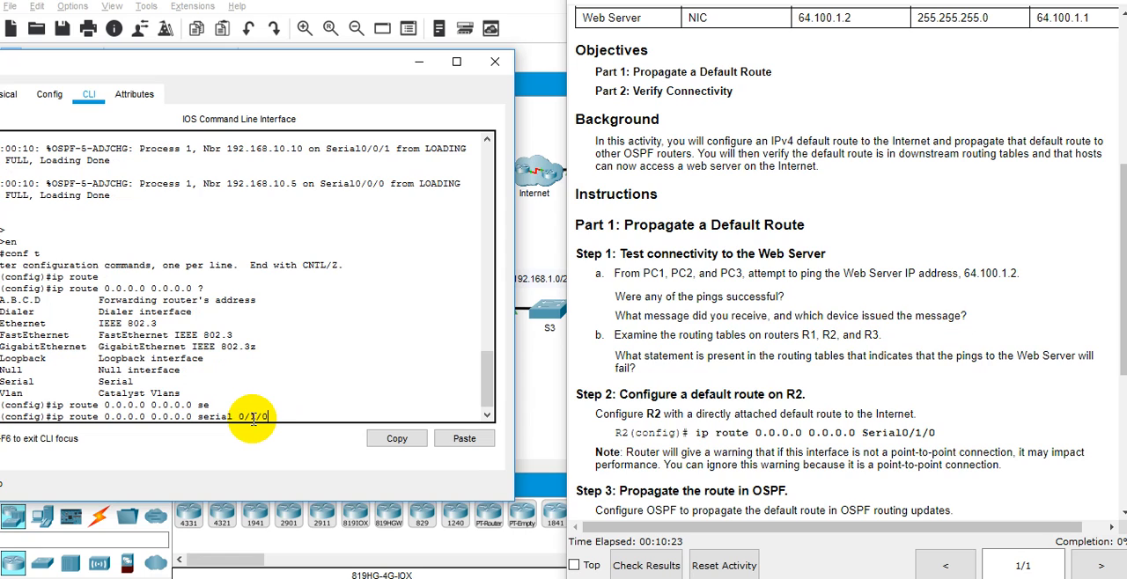
type("0/1/0")
key("Return")
key("Return")
key("Return")
key("Return")
key("Return")
key("Return")
key("Return")
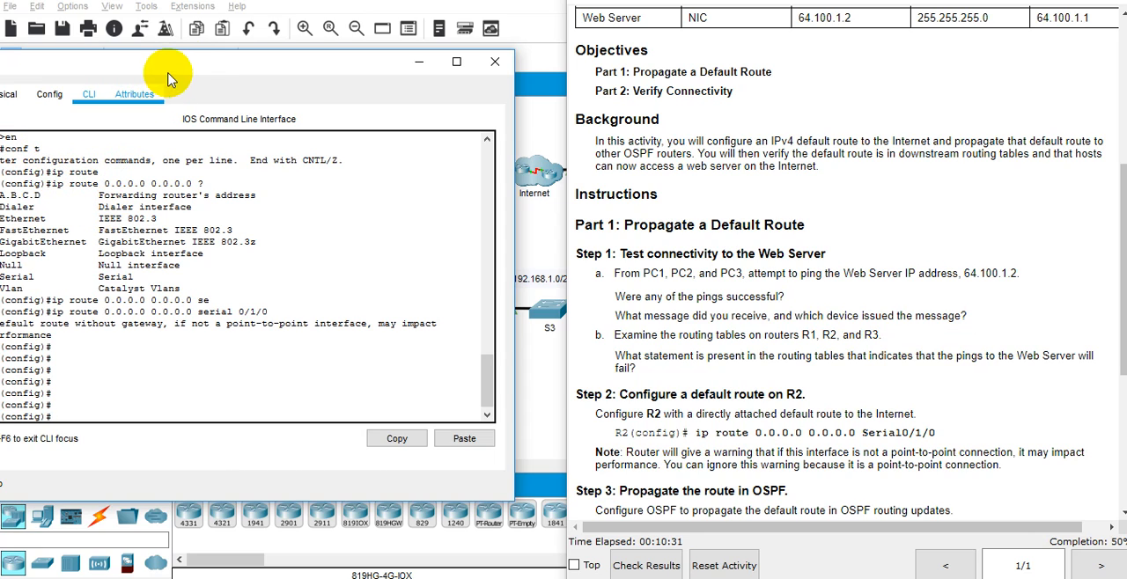
Step: Reposition R2's window and leave its configuration mode with "end"
left_click_drag(187, 70, 359, 88)
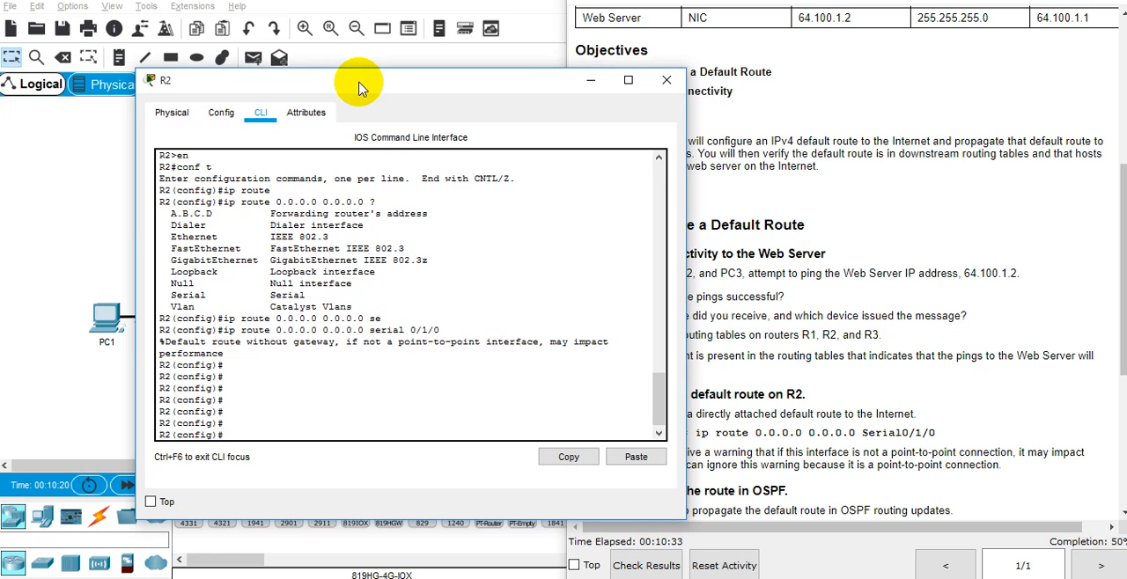
left_click_drag(359, 89, 261, 14)
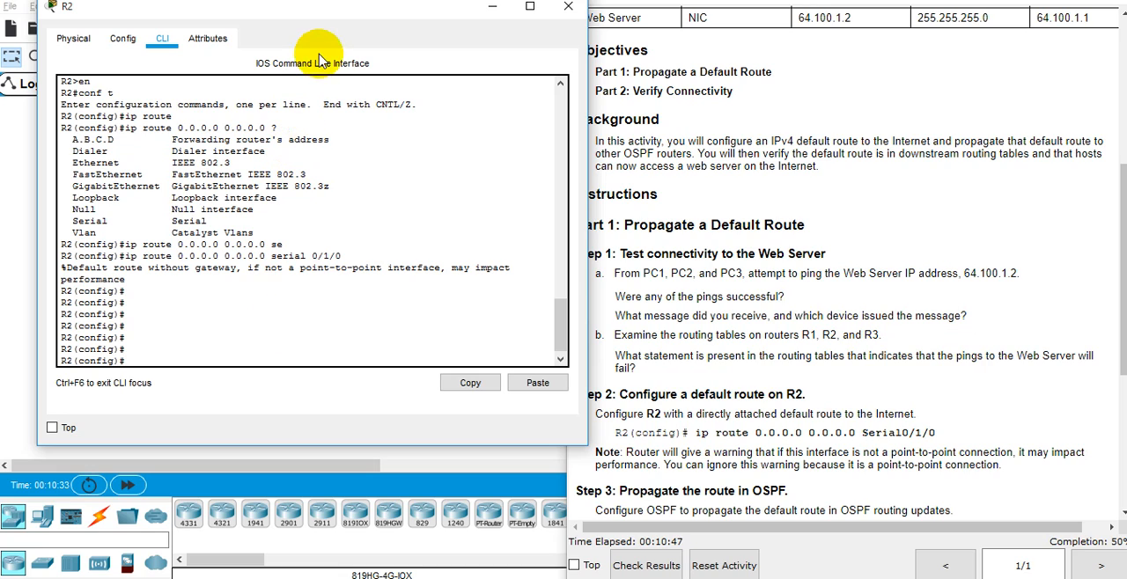
left_click_drag(339, 11, 386, 56)
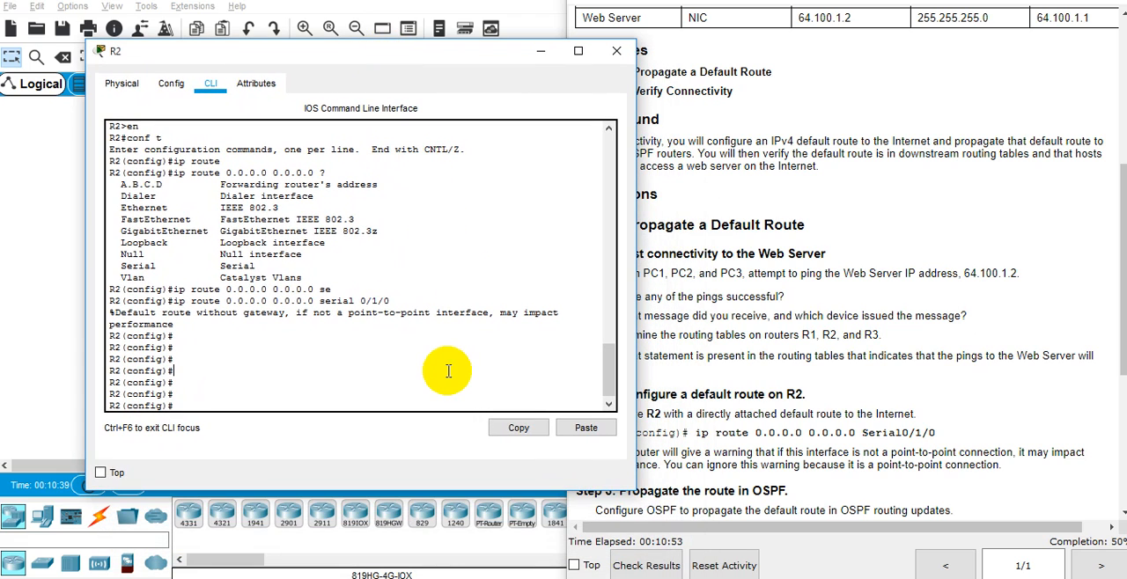
key("Return")
key("Return")
type("end")
key("Return")
key("Return")
key("Return")
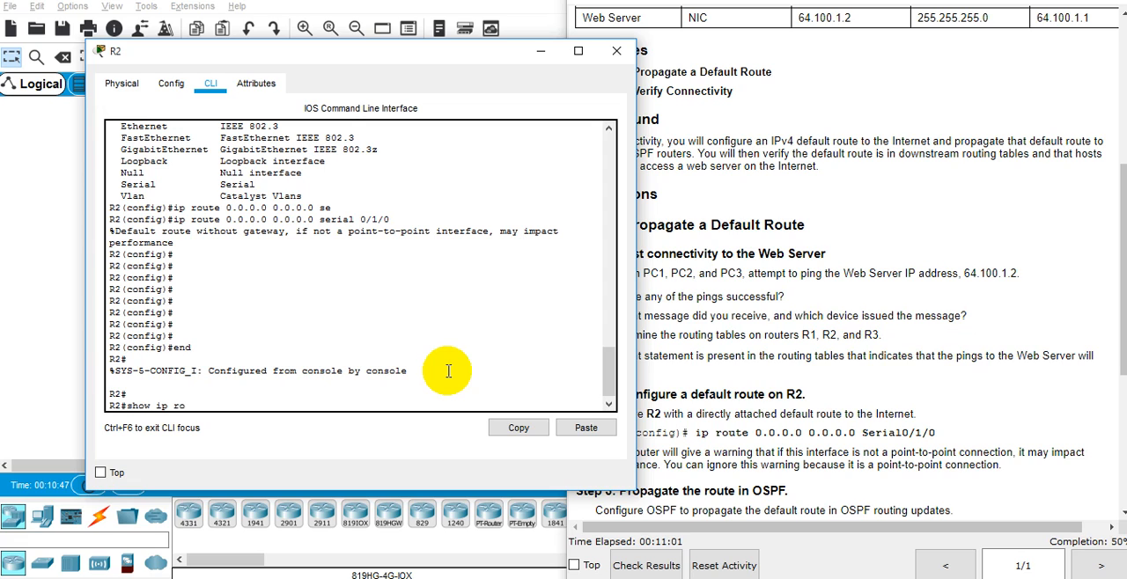
Step: Display R2's full routing table with "show ip route" and examine the gateway of last resort and the static default route entry
type("show ip route")
key("Return")
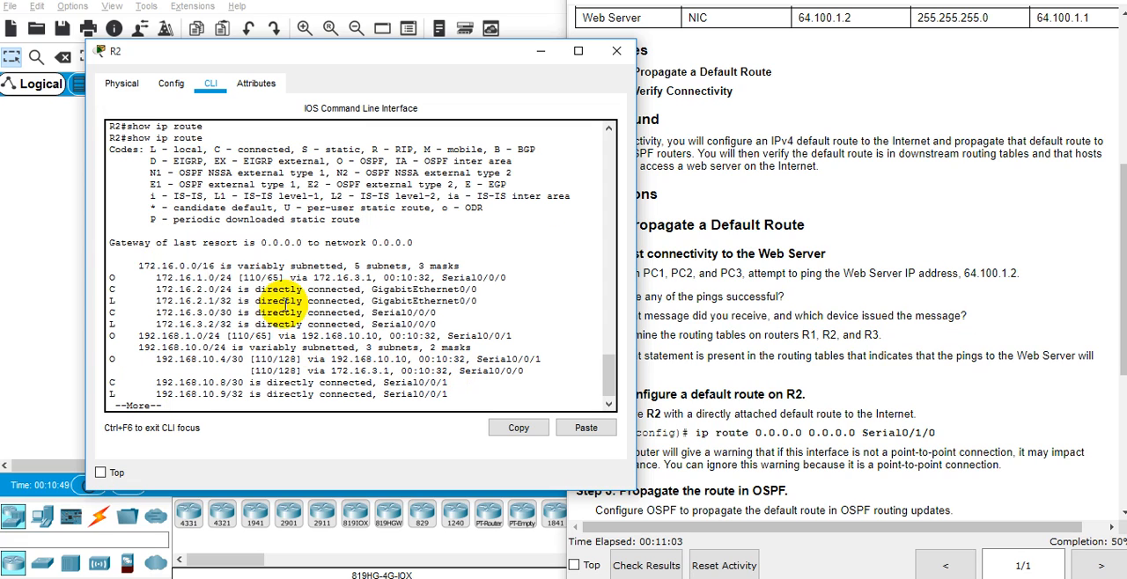
left_click_drag(262, 242, 287, 235)
left_click(274, 238)
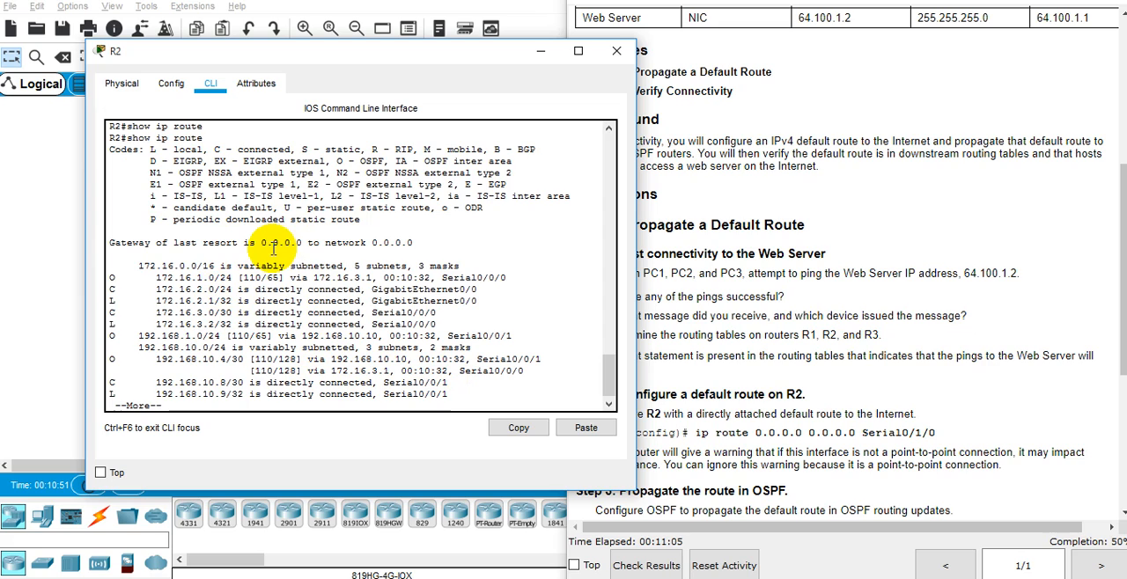
key("space")
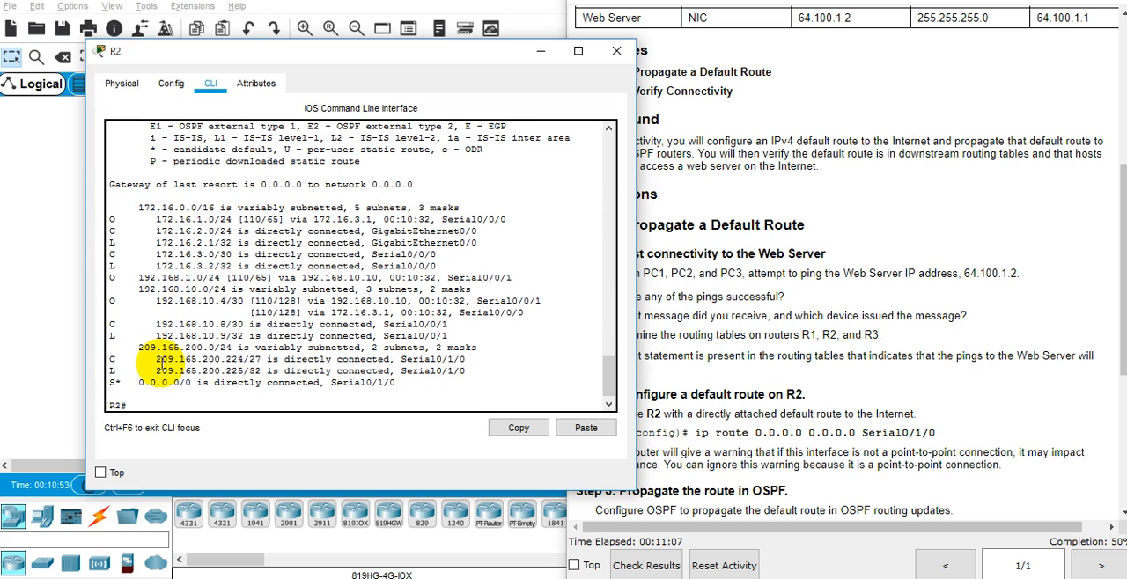
left_click_drag(140, 382, 192, 385)
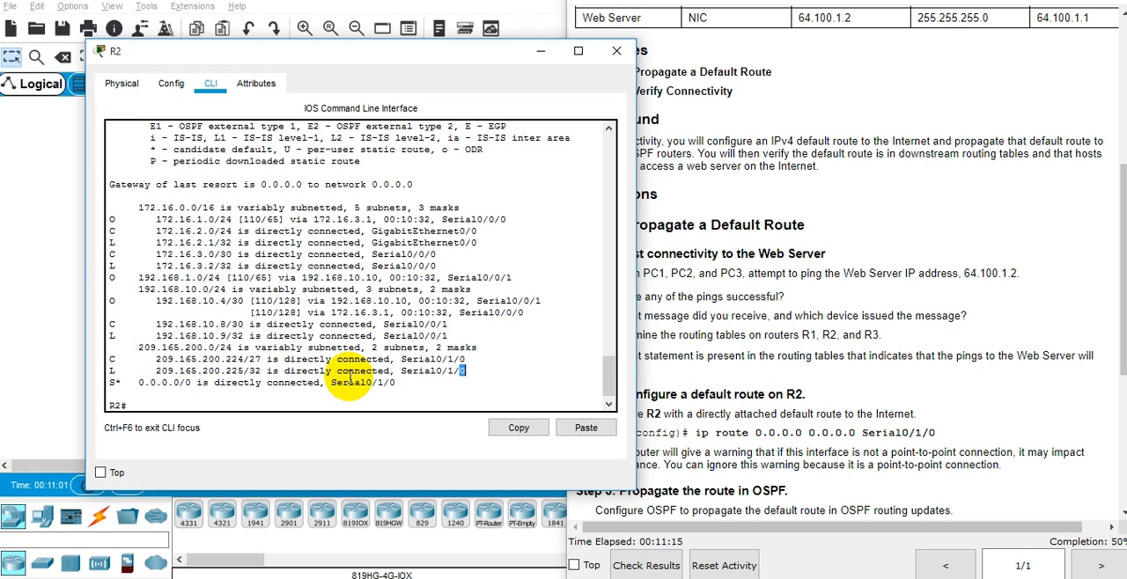
left_click(366, 384)
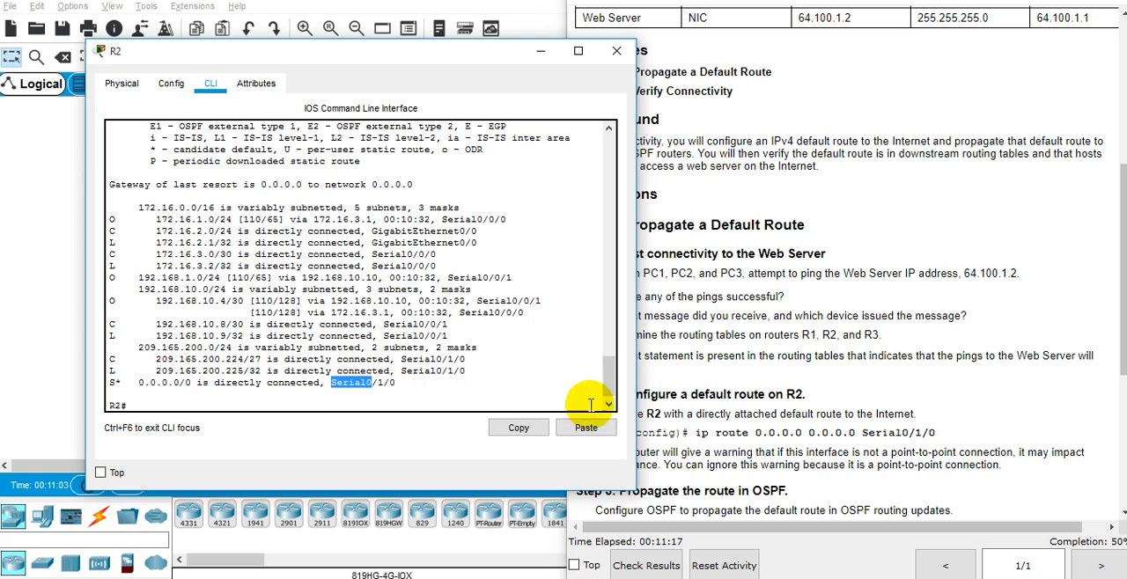
Step: Return to the topology, open R1's command line and enter privileged mode with "en"
left_click(777, 410)
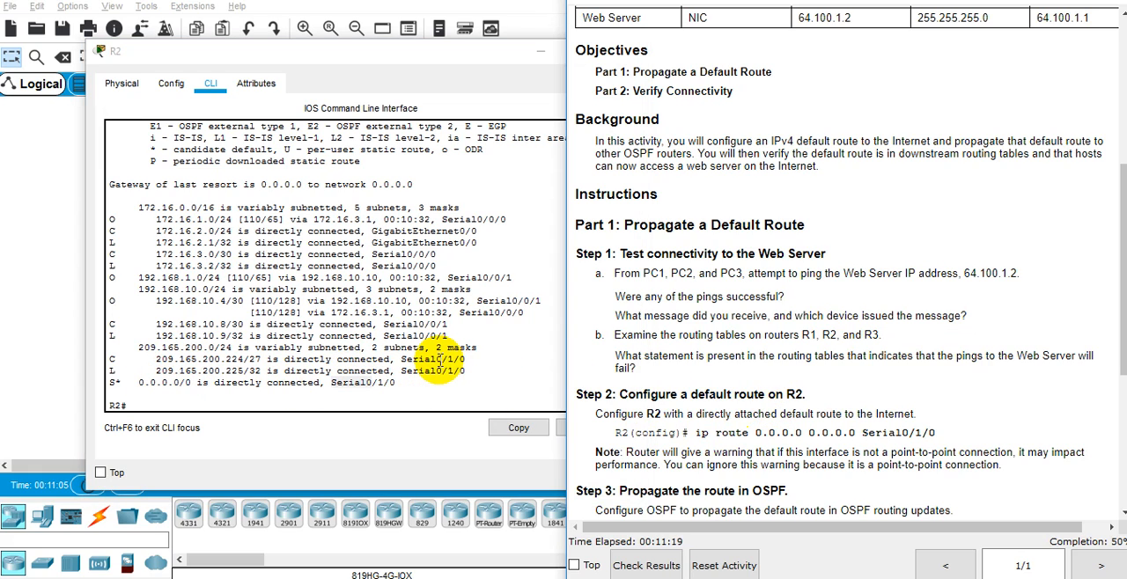
left_click(10, 377)
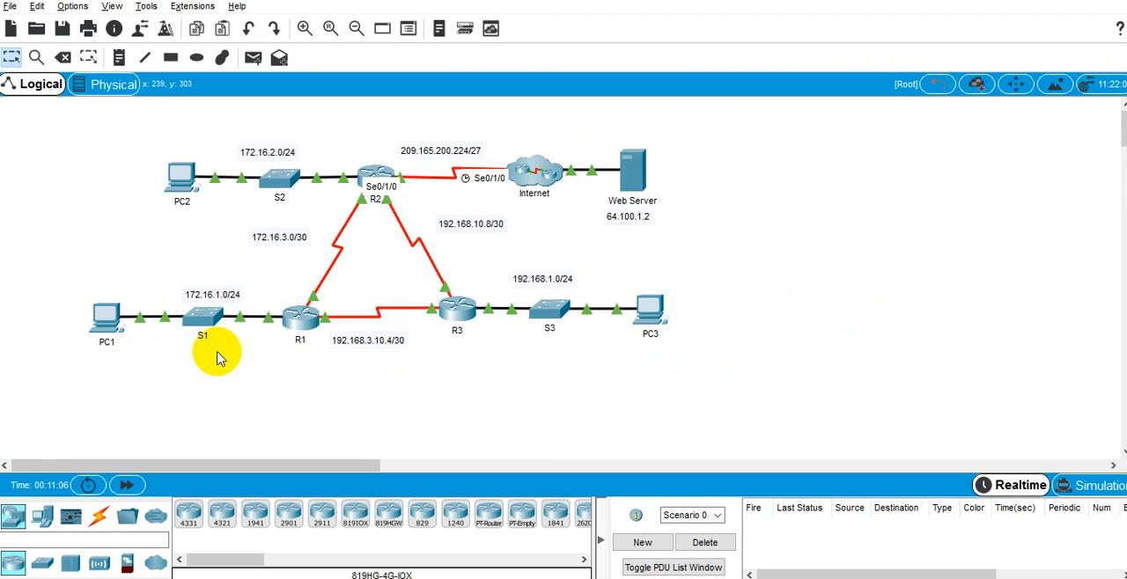
left_click(301, 319)
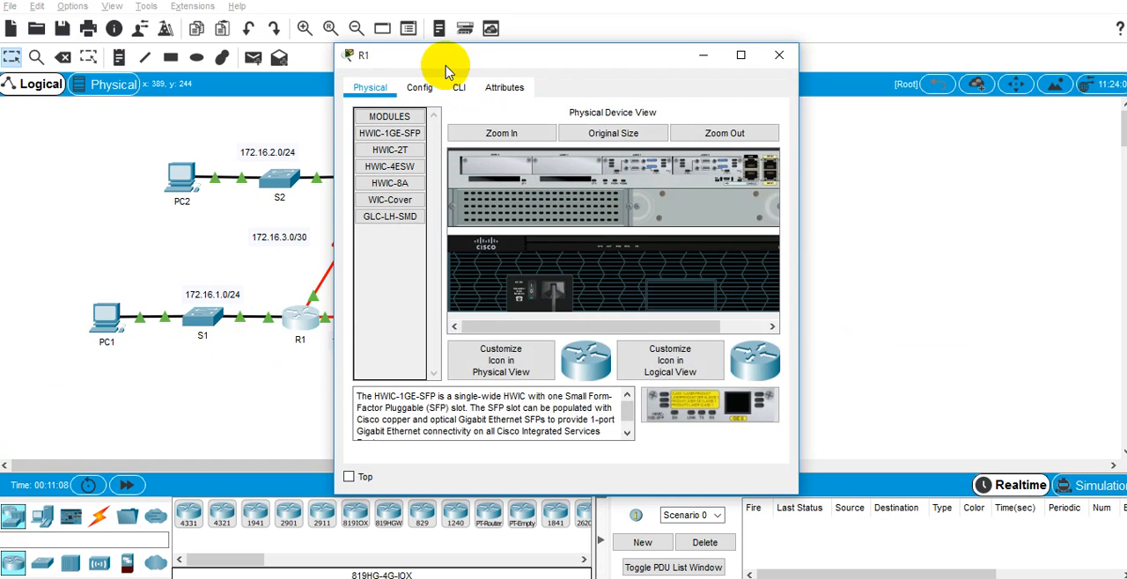
left_click(459, 87)
key("Return")
key("Return")
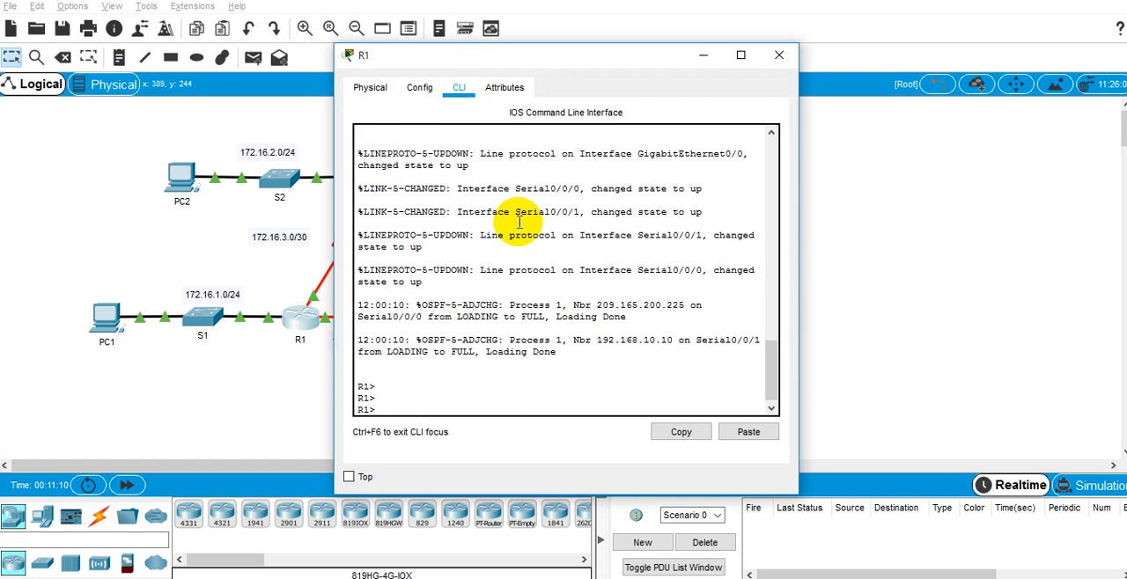
type("en")
key("Return")
Step: Display R1's full routing table with "show ip route" to check for a default route
type("show ip route")
key("Return")
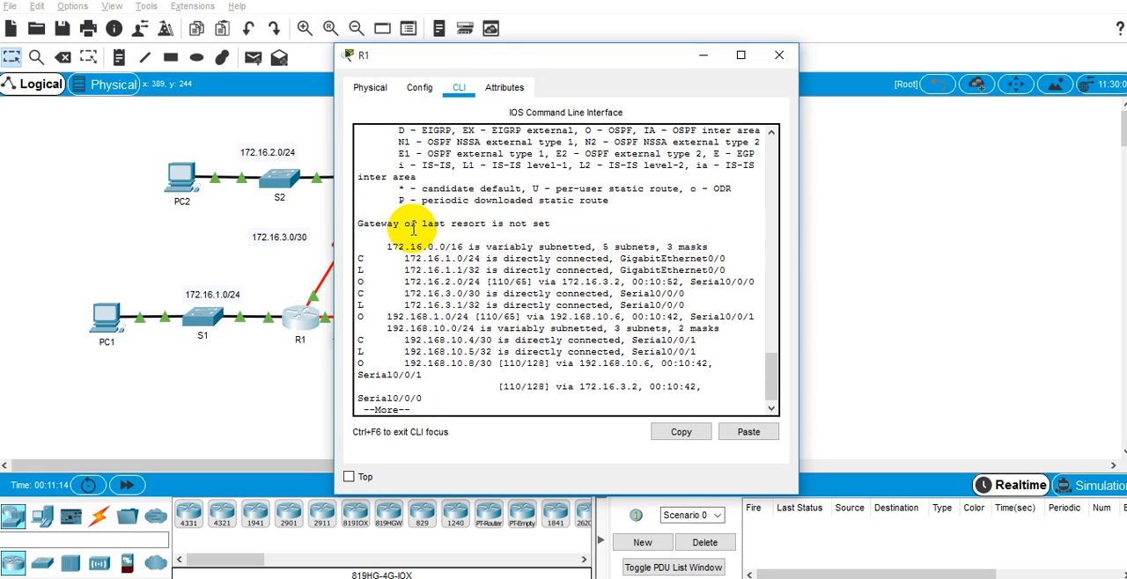
key("space")
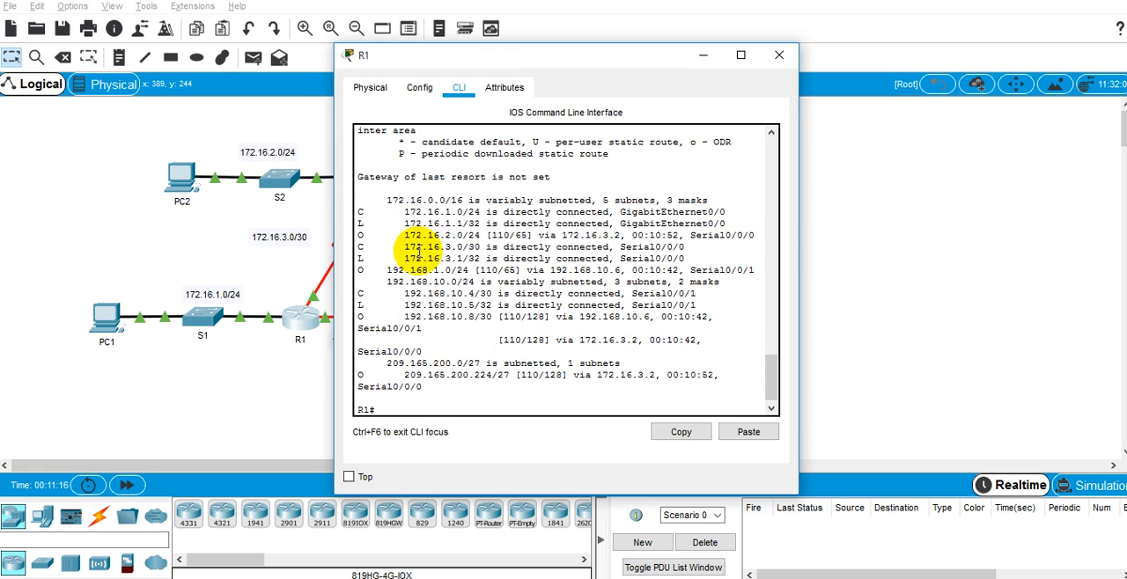
Step: Rerun "show ip route" on R3, examine its gateway of last resort line, and minimize the R3 window
key("alt+Tab")
left_click(465, 304)
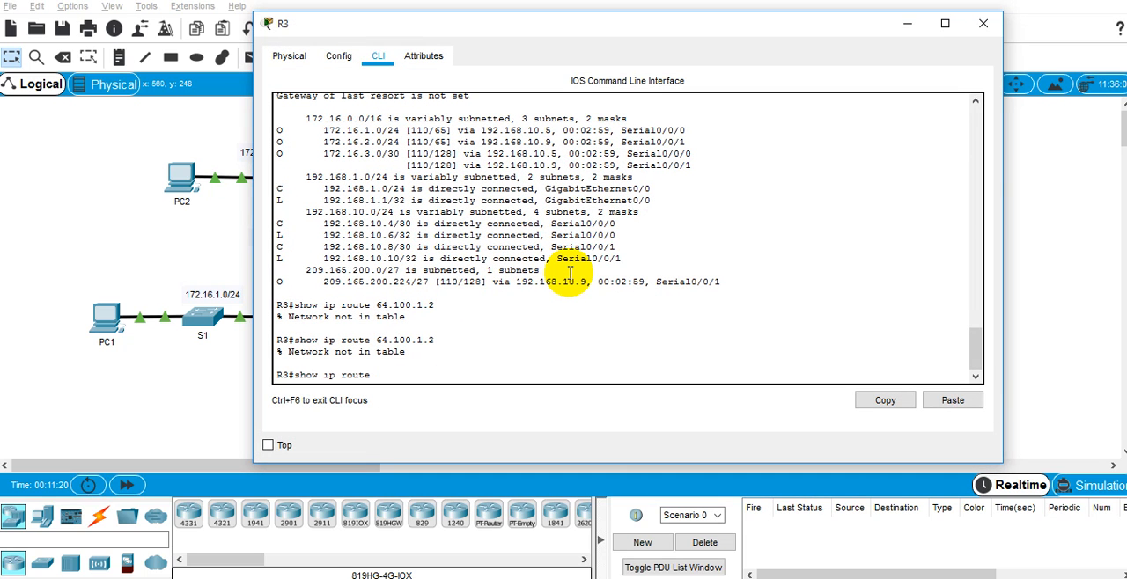
key("Return")
key("space")
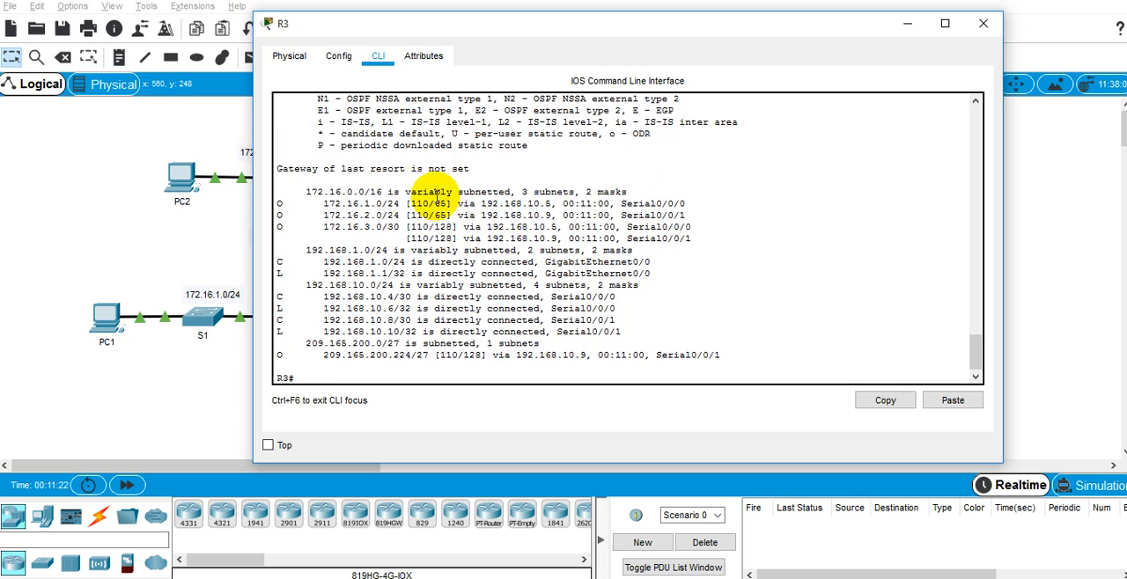
triple_click(435, 168)
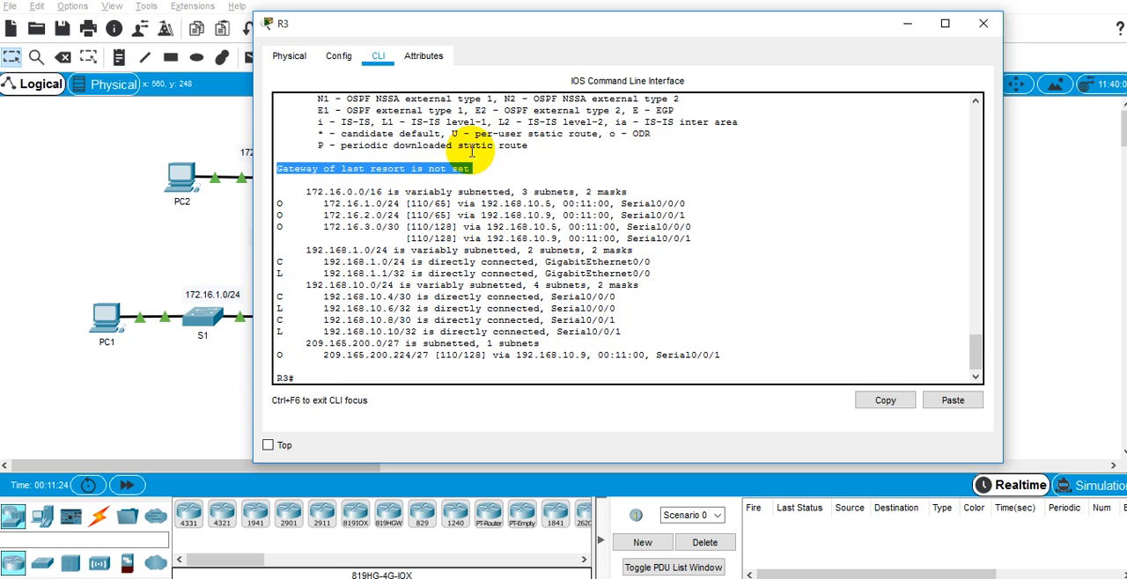
left_click(912, 24)
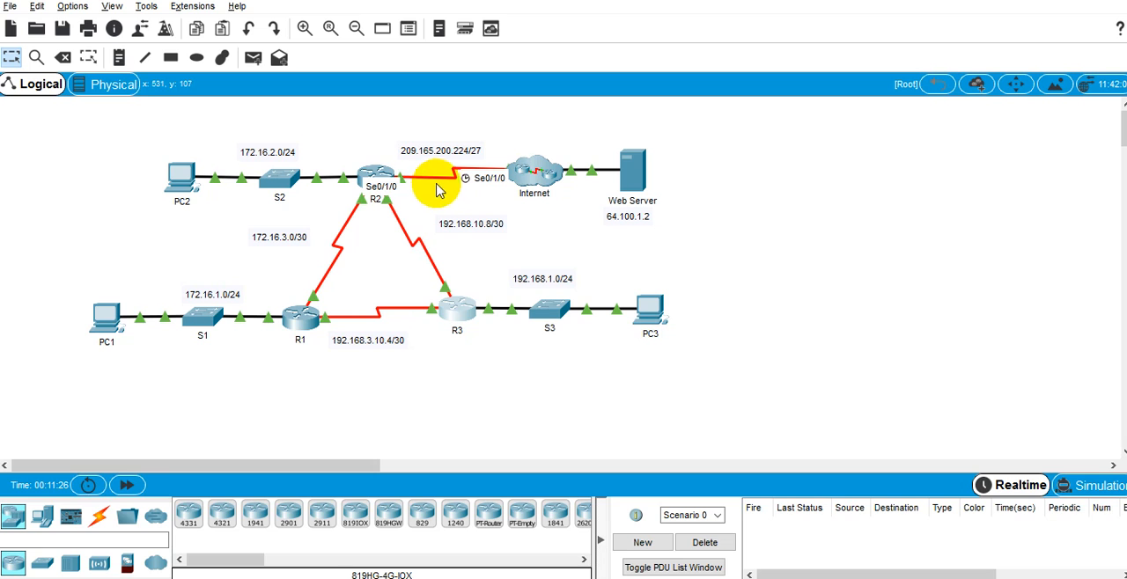
Step: Reopen R2's command line from the topology and reposition its window
left_click(386, 174)
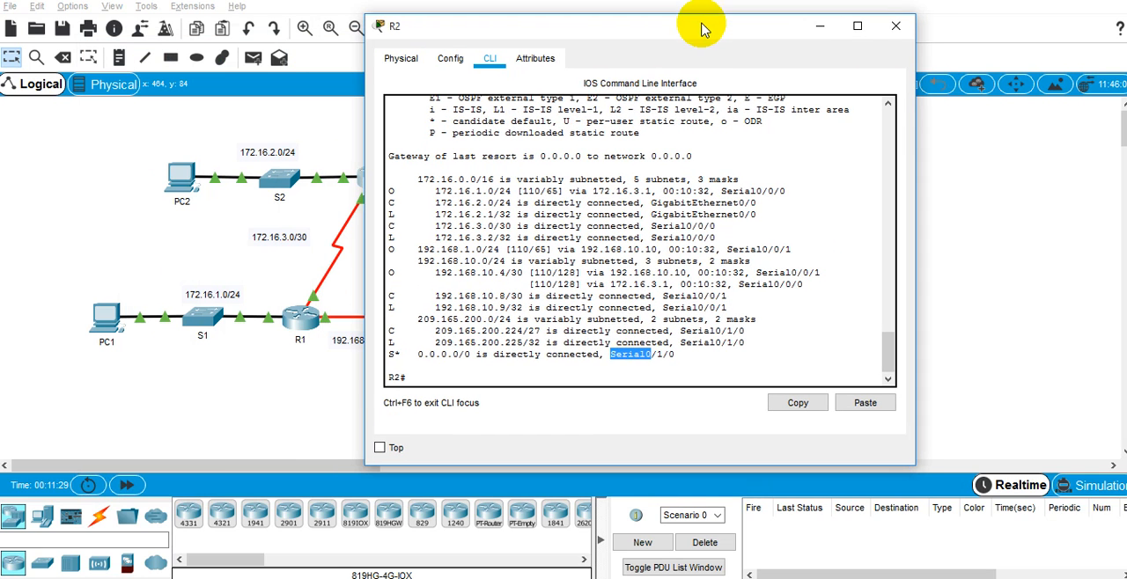
left_click(511, 380)
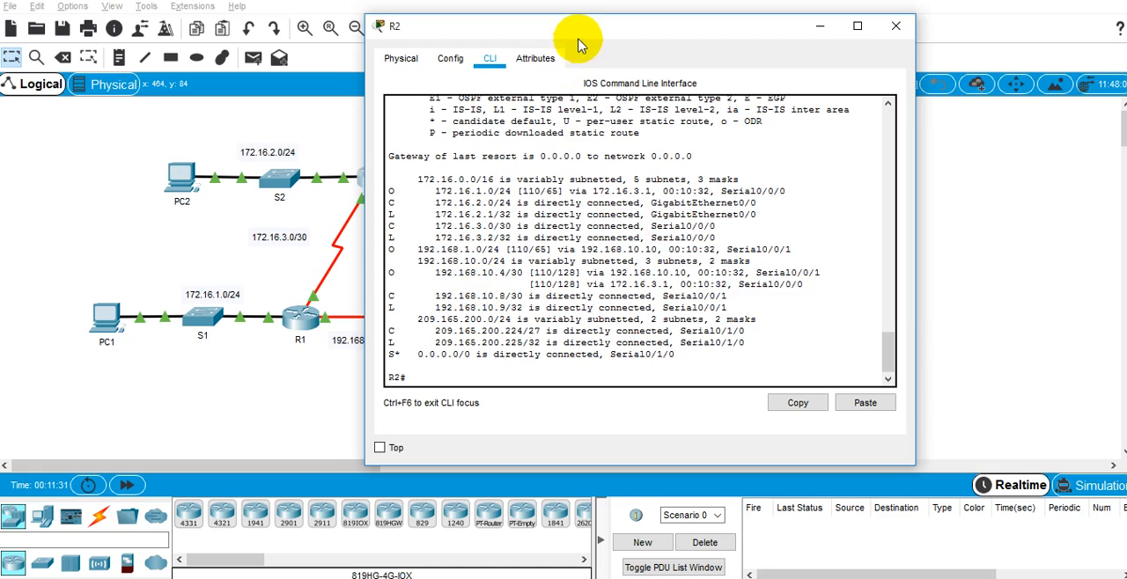
left_click_drag(669, 36, 722, 51)
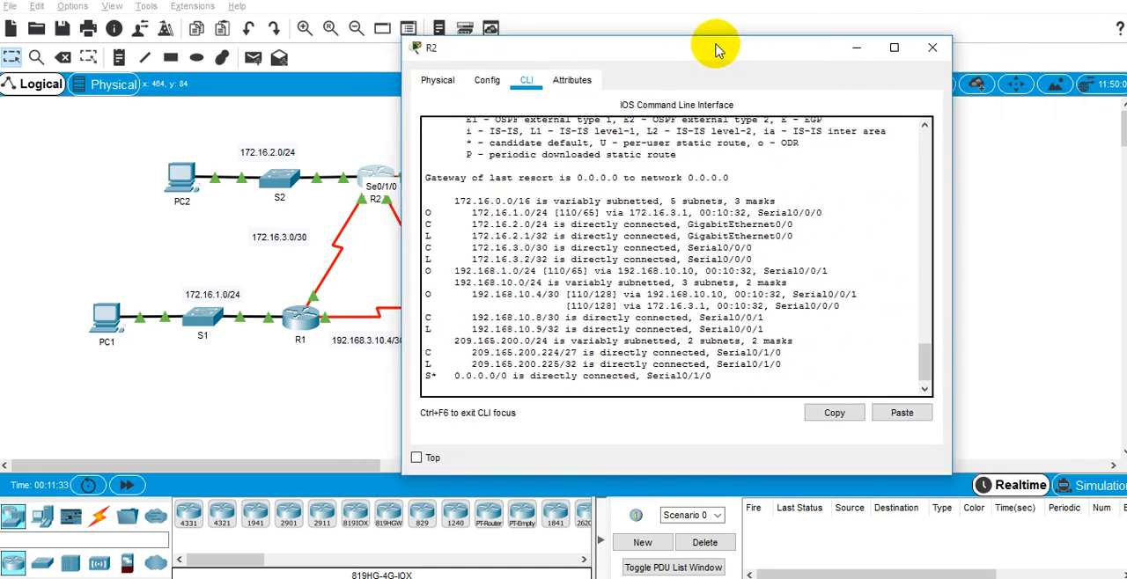
left_click(486, 366)
key("Return")
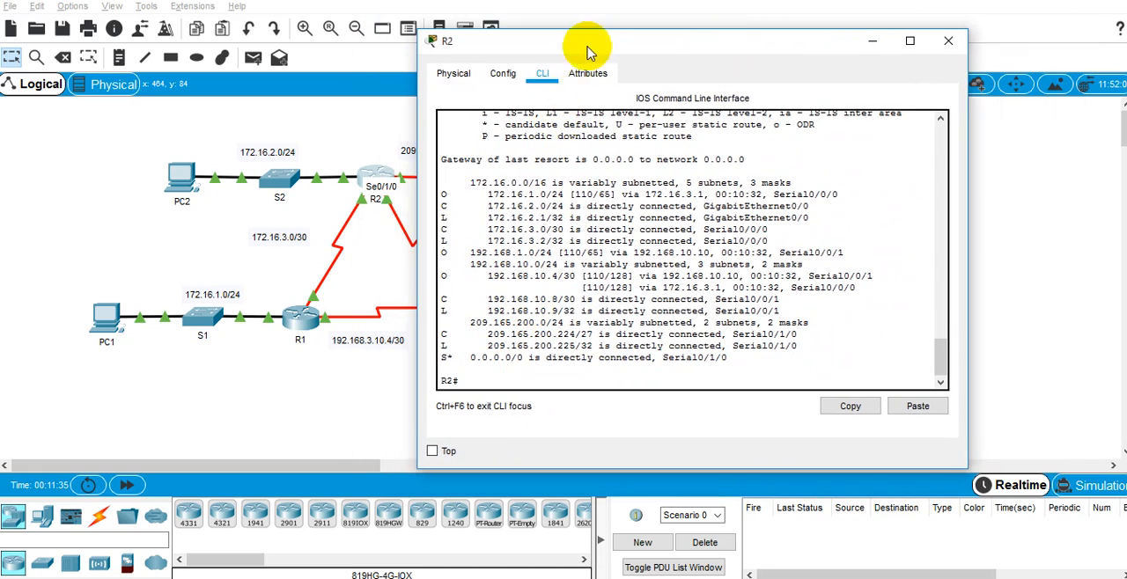
left_click_drag(584, 45, 448, 83)
Step: Bring the activity instructions forward beside R2's window and show Step 3 on propagating the route in OSPF
key("alt+Tab")
key("Tab")
key("Tab")
key("Tab")
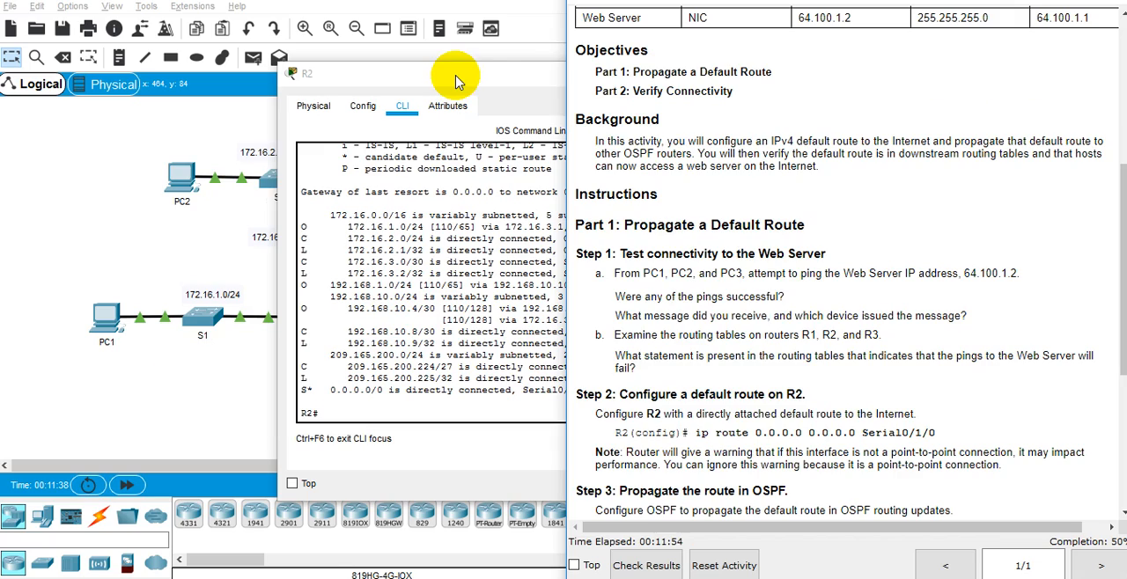
left_click_drag(447, 75, 324, 52)
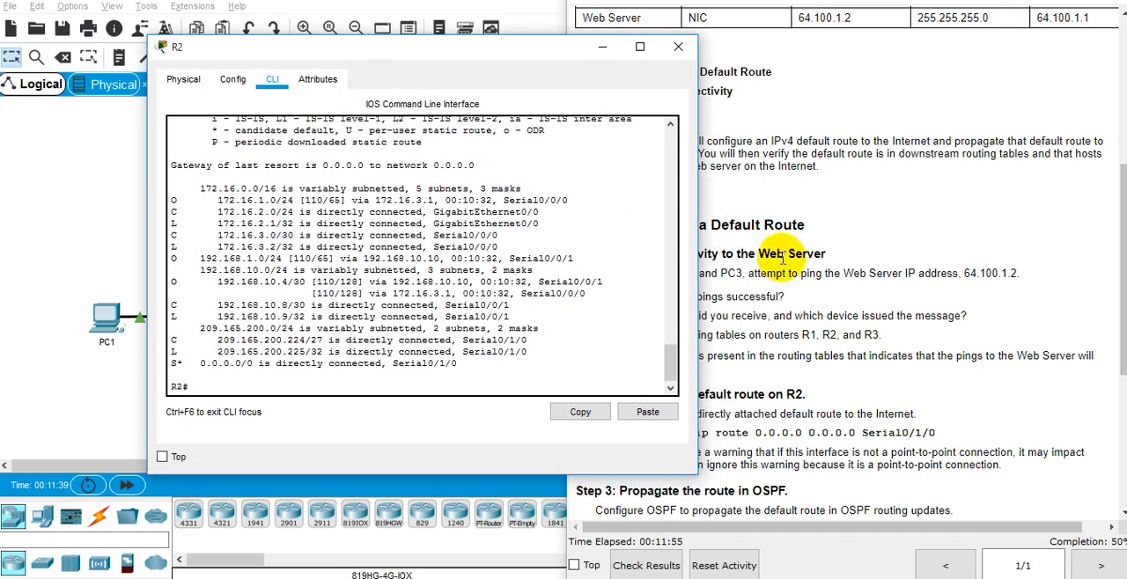
scroll(711, 266, "down", 4)
left_click_drag(429, 65, 366, 36)
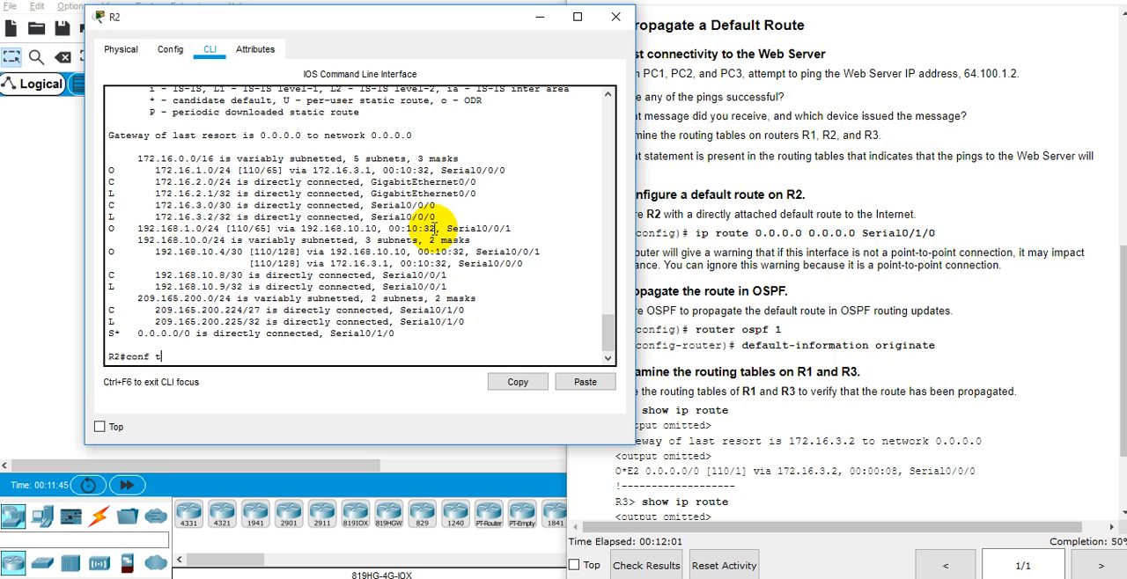
Step: Enter global configuration mode on R2 with "conf t" and open the OSPF process with "router ospf 1"
key("Return")
type("router")
key("Tab")
type("o")
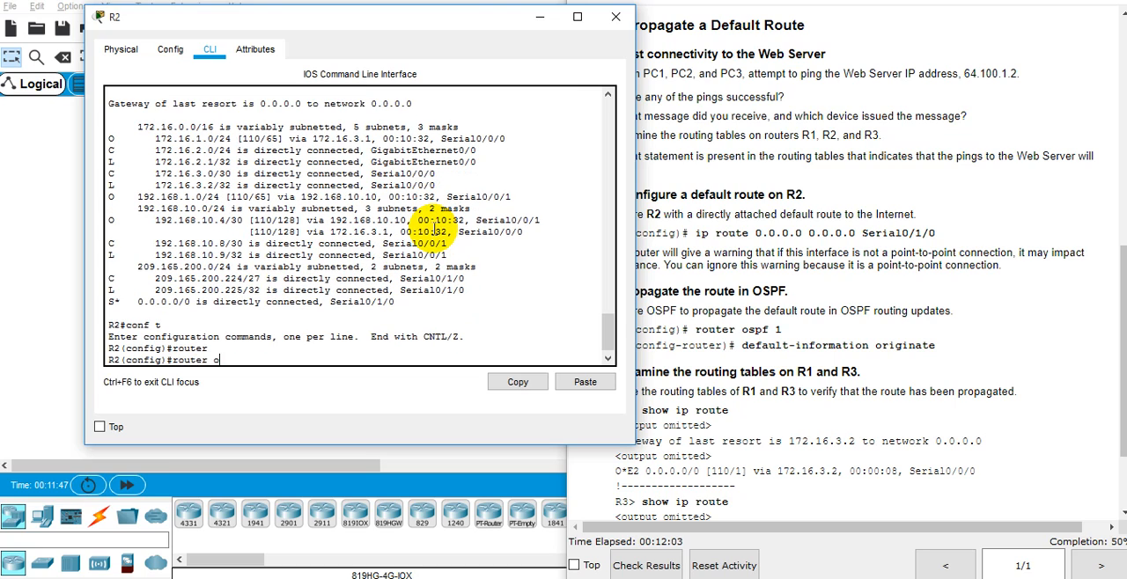
key("Return")
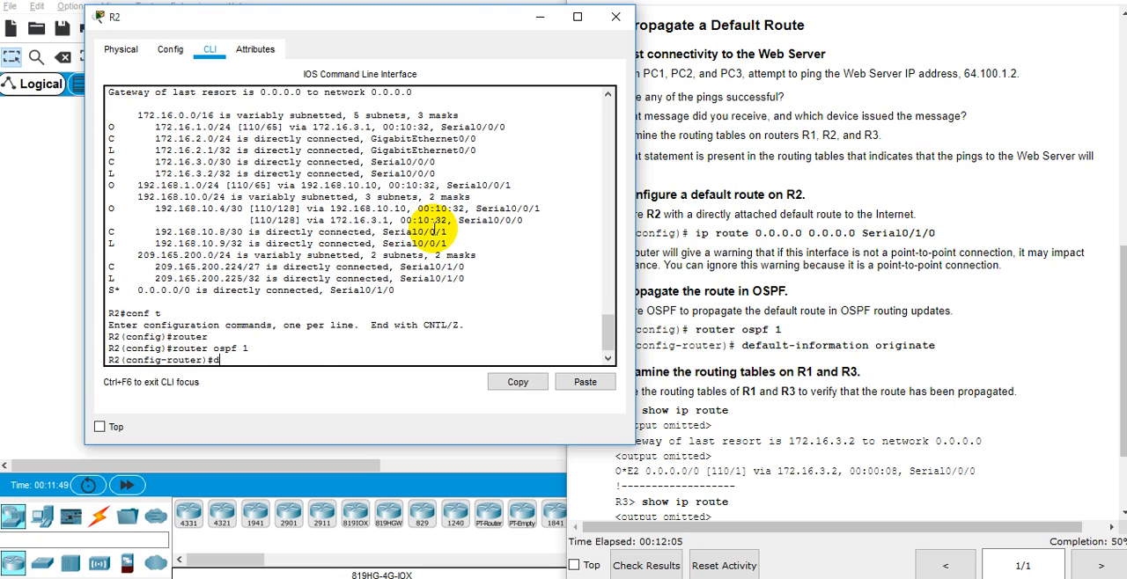
Step: Advertise R2's default route through OSPF with "default-information originate" and minimize the R2 window
type("defa")
key("Tab")
type("ori")
key("Tab")
type("?")
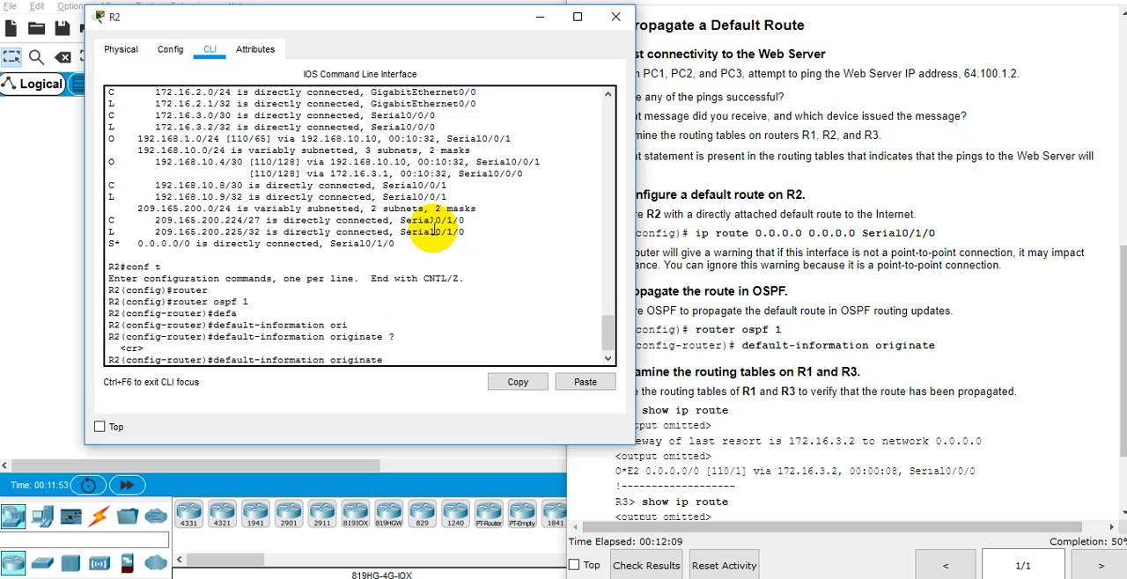
key("Return")
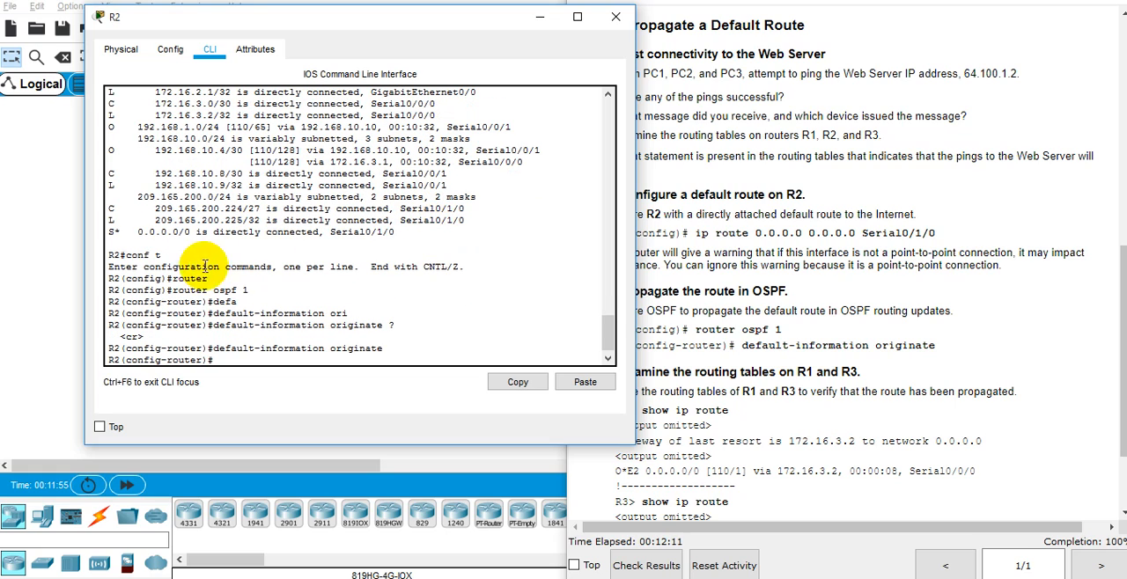
triple_click(213, 360)
left_click(249, 341)
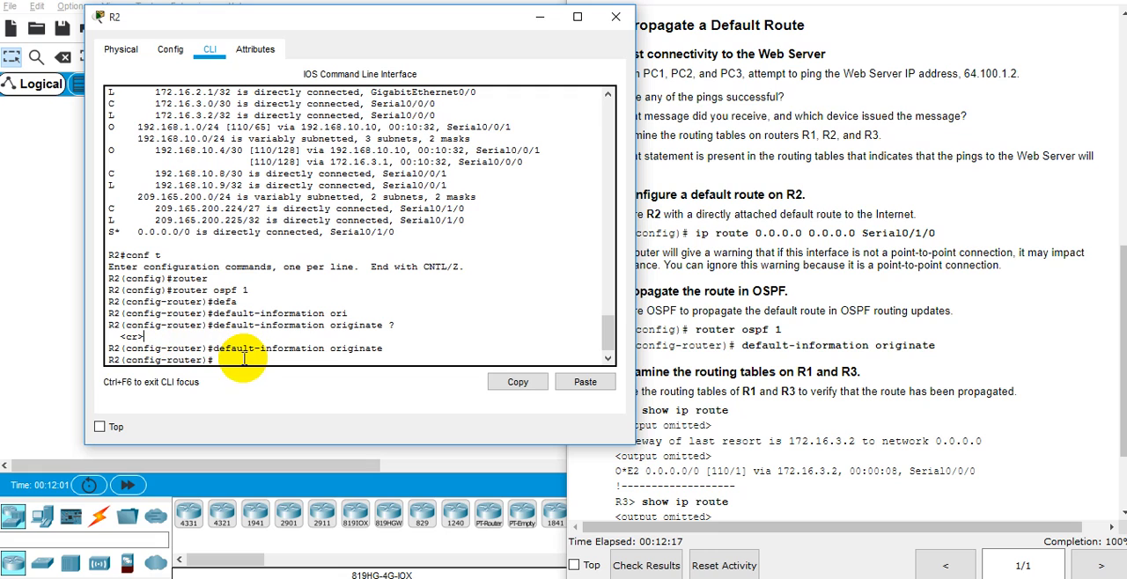
left_click(541, 17)
Step: Reopen R1's command line and rerun "show ip route" through to the end of the routing table
left_click(301, 318)
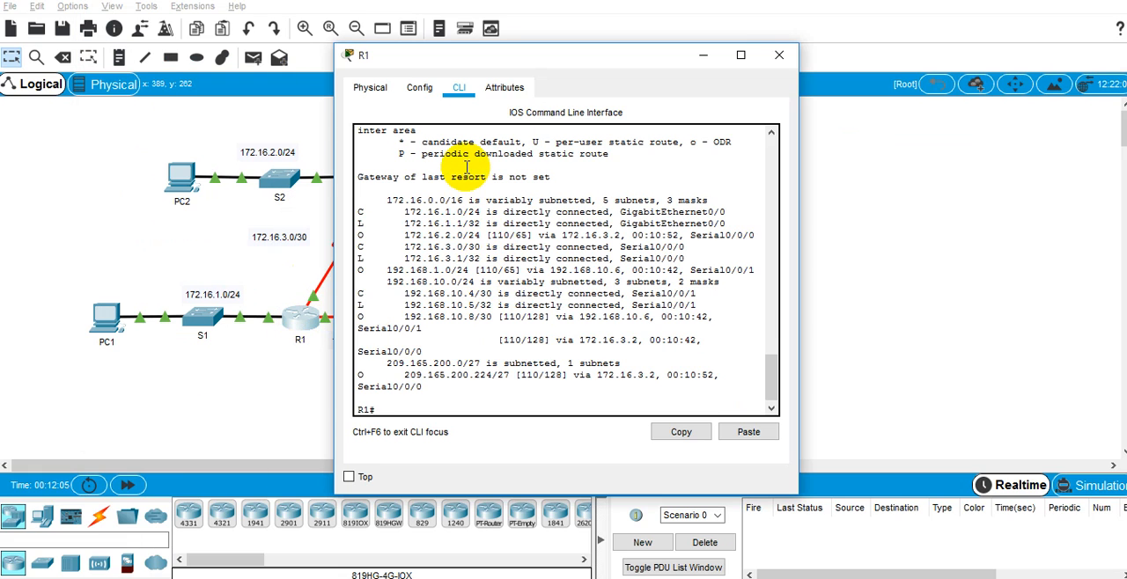
triple_click(464, 177)
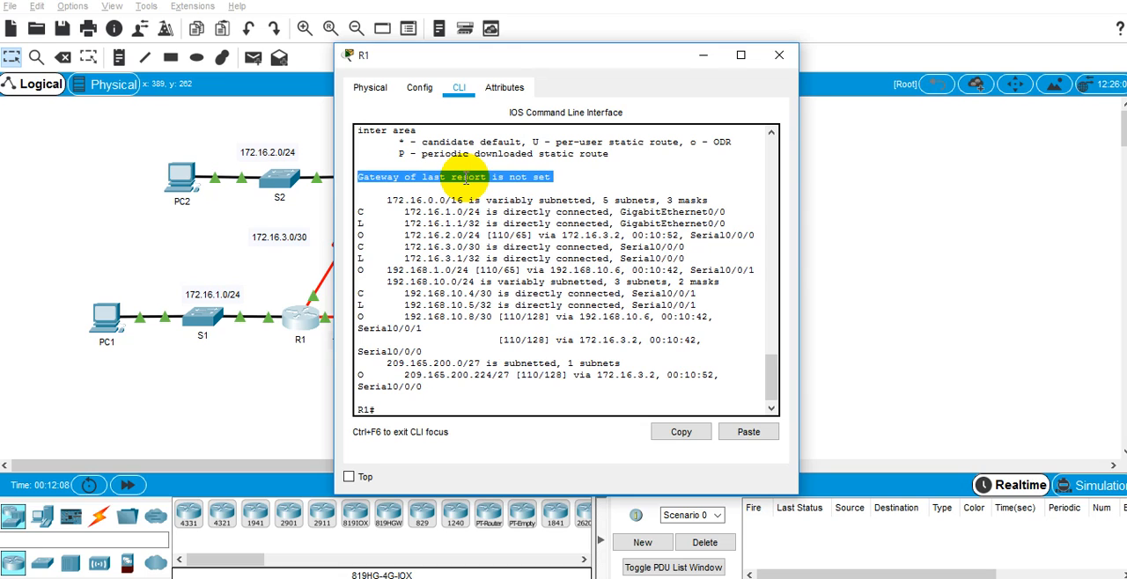
double_click(465, 177)
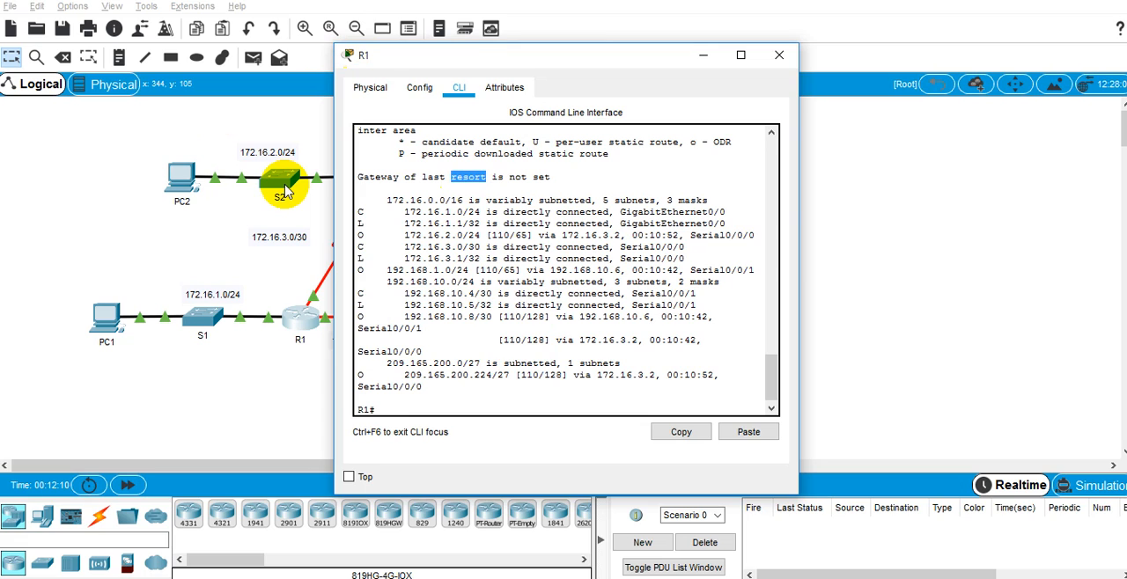
key("Up")
key("Return")
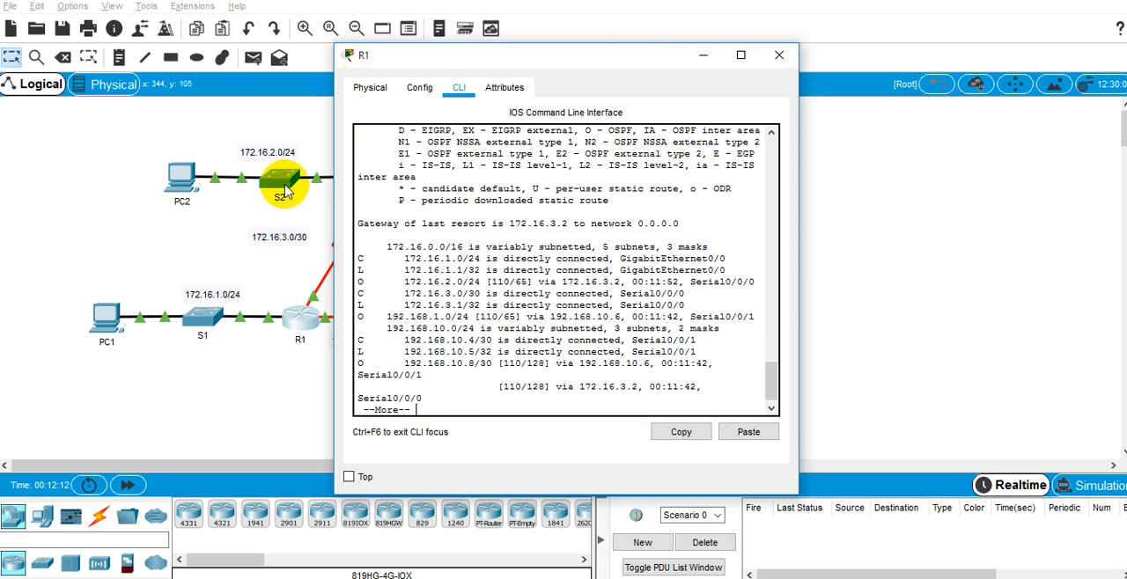
key("space")
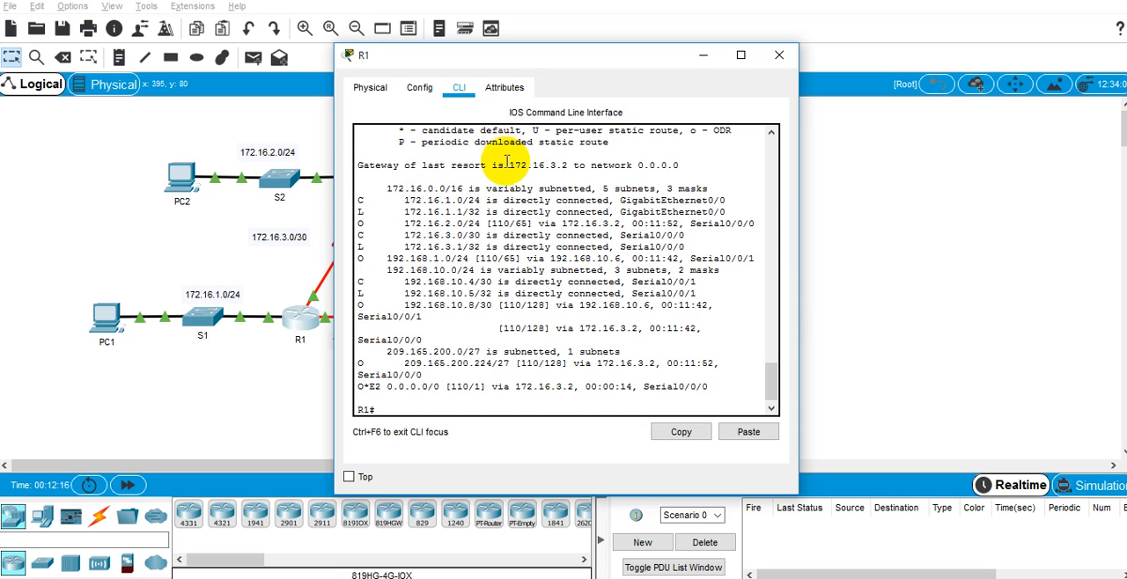
Step: Move R1's window clear of the topology and examine its gateway of last resort line against the R1–R2 link
left_click(555, 167)
left_click_drag(604, 58, 693, 17)
left_click(744, 132)
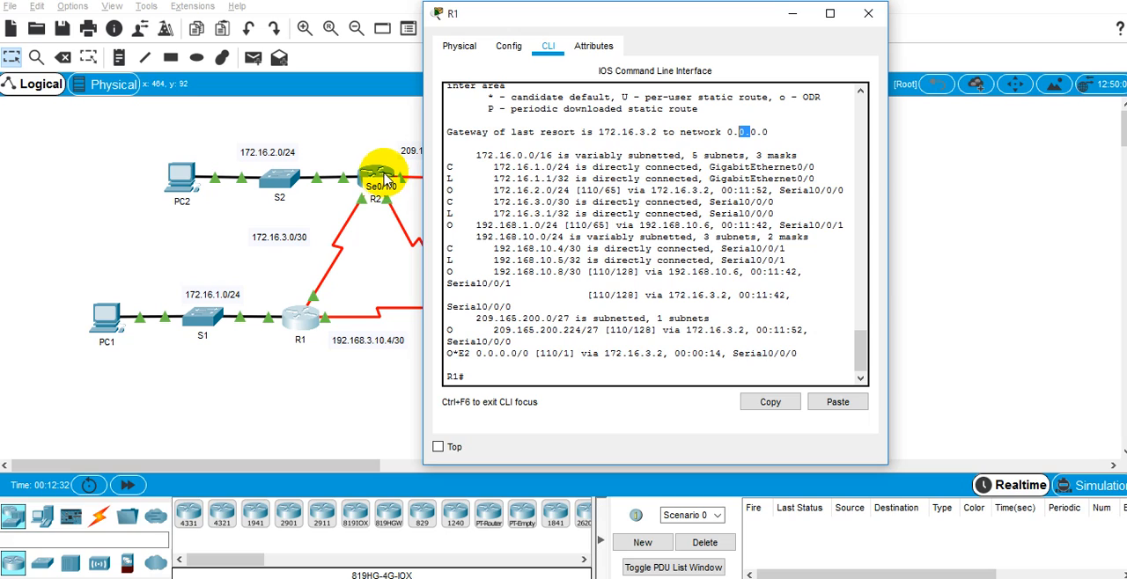
left_click(308, 299)
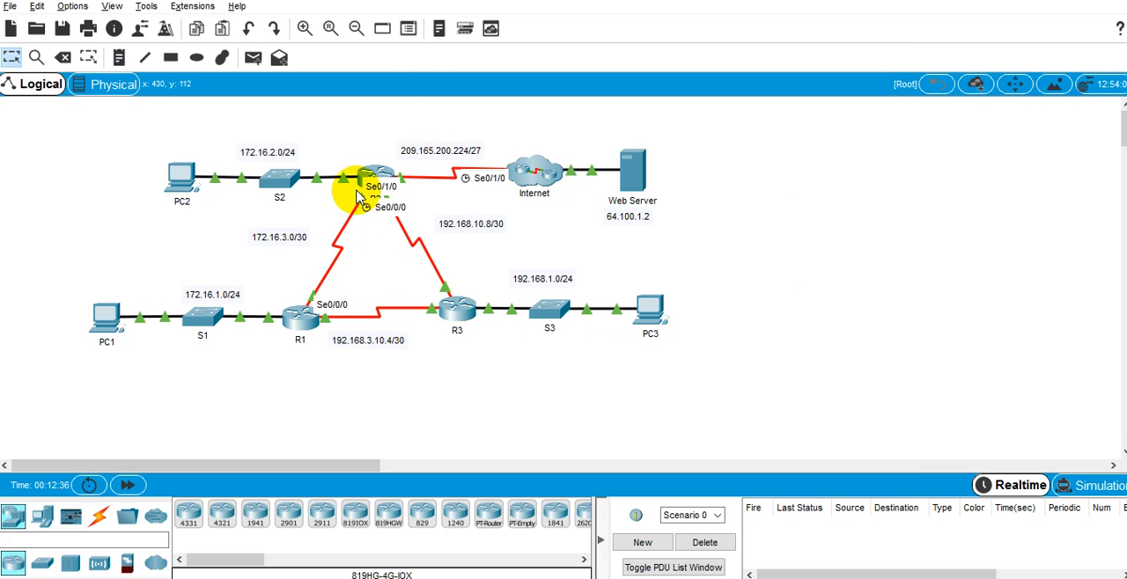
Step: Reopen R3's command line, rerun "show ip route" in full, and shift its window to expose the topology
left_click(463, 309)
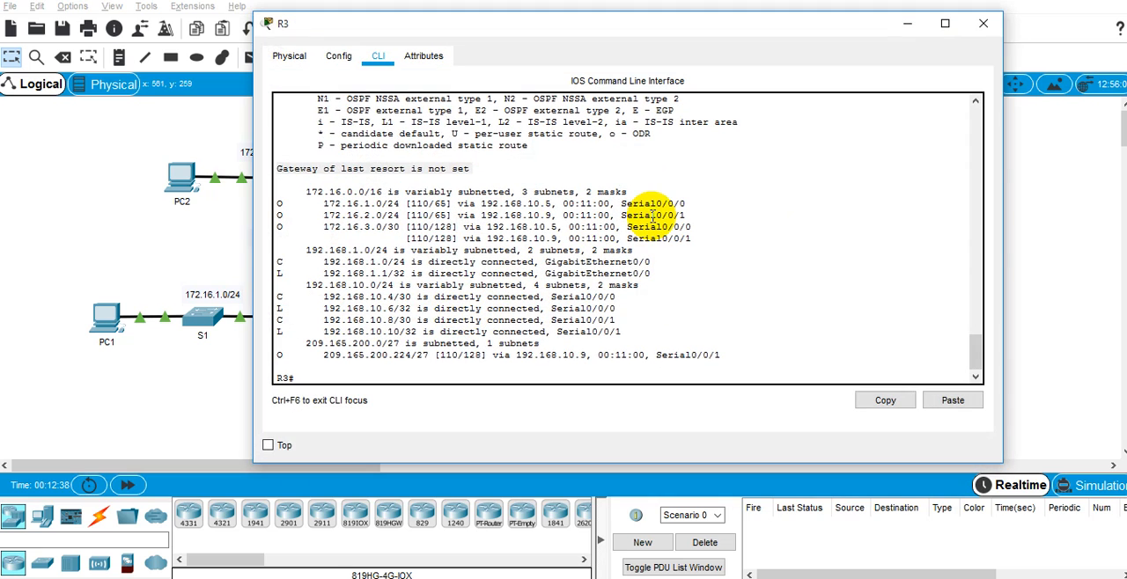
key("Return")
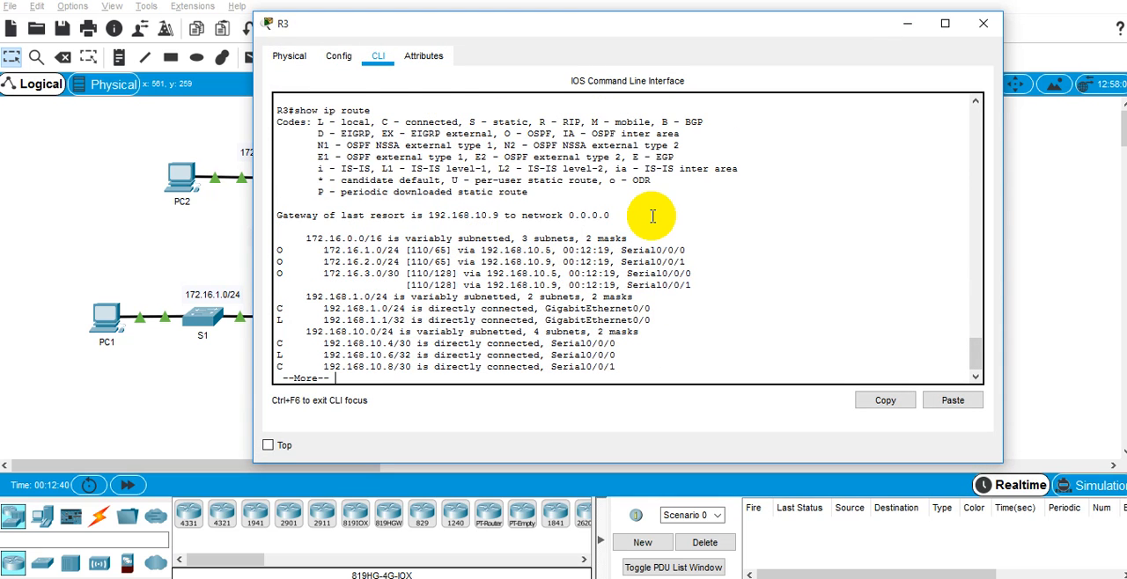
left_click_drag(586, 23, 799, 49)
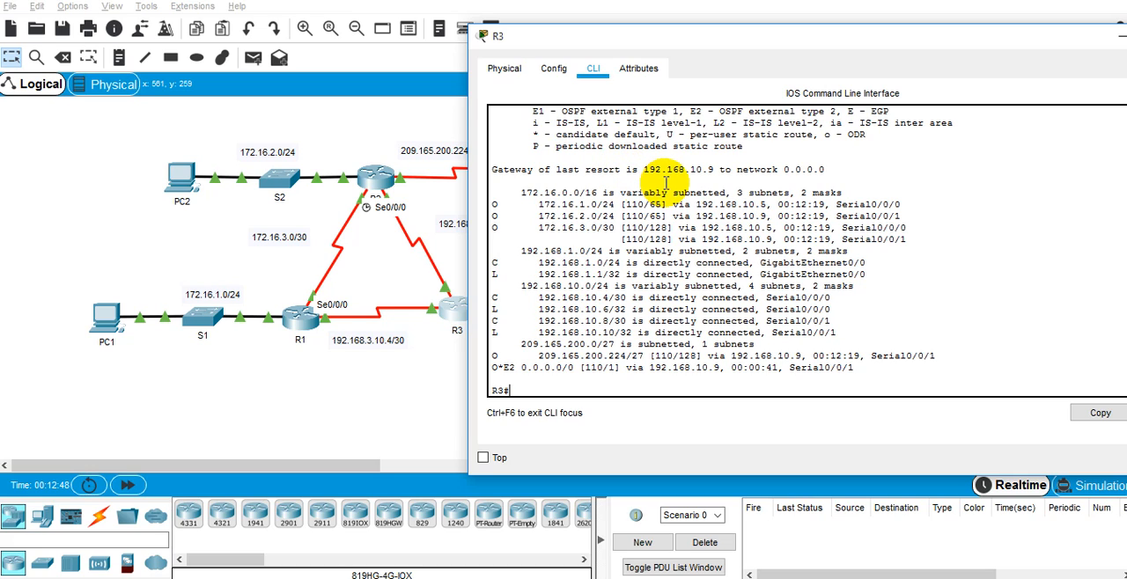
Step: Compare R3's gateway with the topology, examine its O*E2 default route entry, and minimize the R3 window
left_click(431, 224)
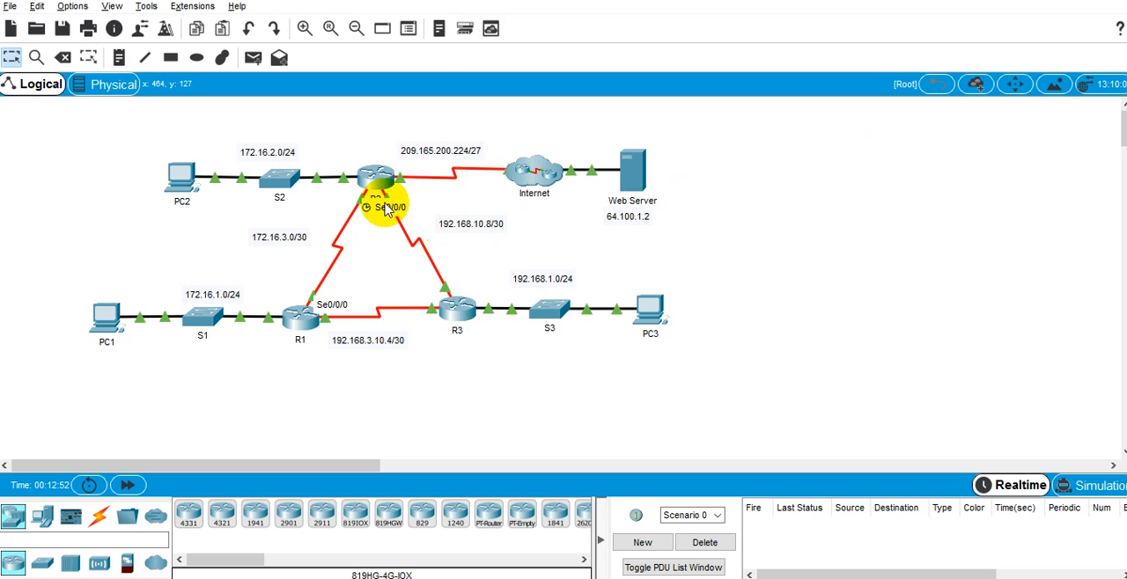
left_click(465, 304)
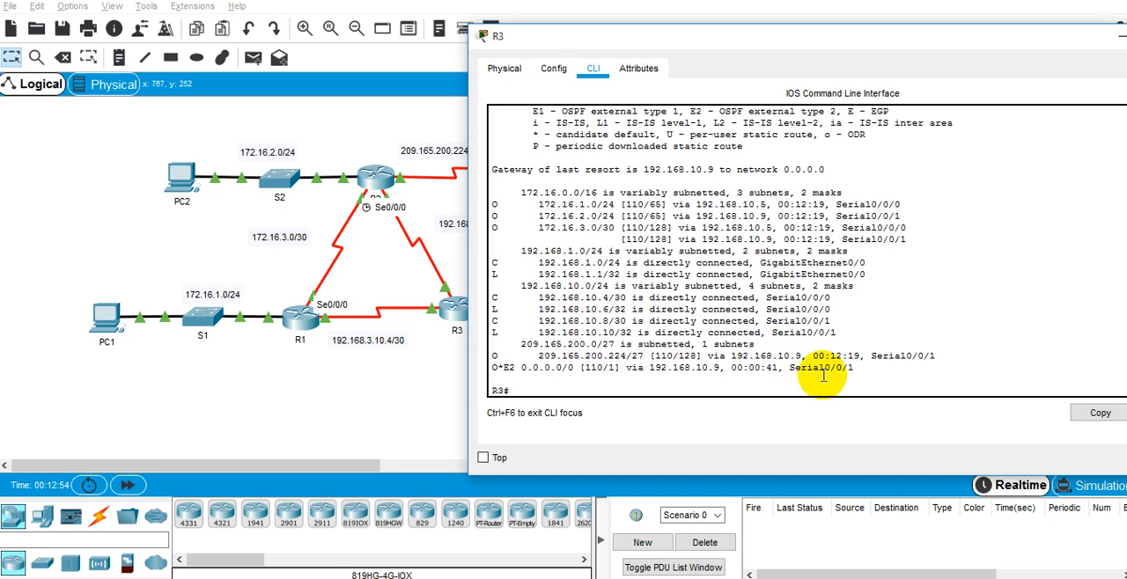
triple_click(826, 374)
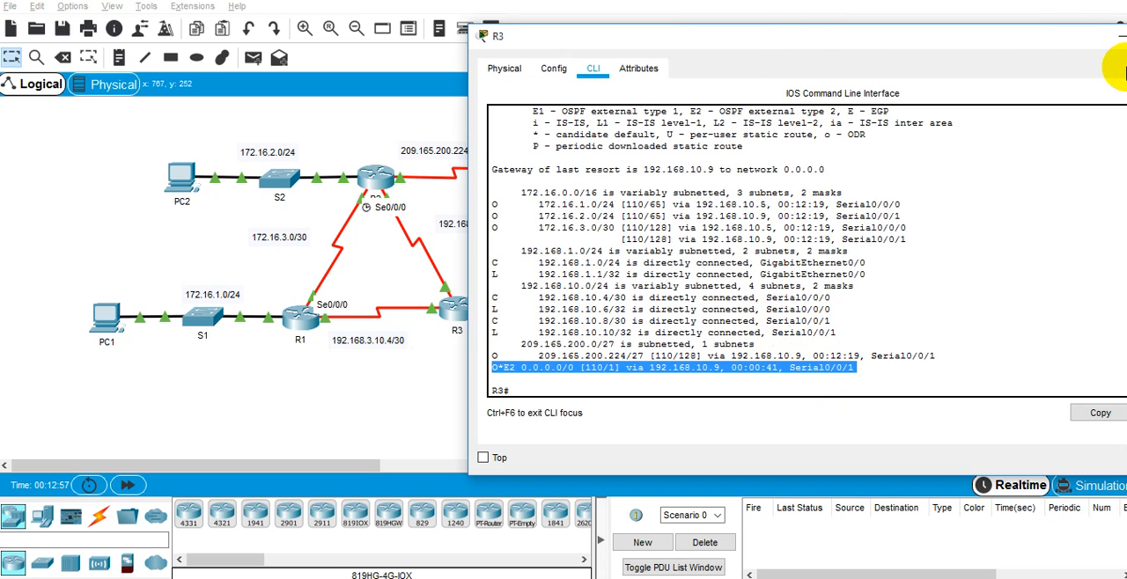
left_click_drag(1067, 24, 882, 55)
left_click(951, 54)
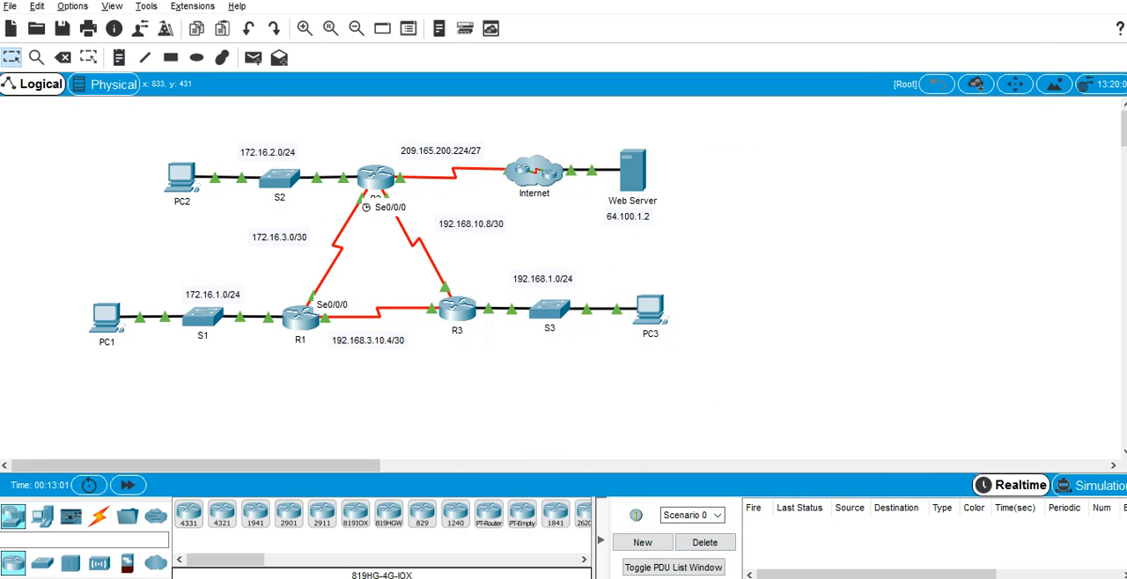
Step: Bring the activity instructions forward, read Step 4 and Part 2 on verifying connectivity, and return to the topology
mouse_move(546, 578)
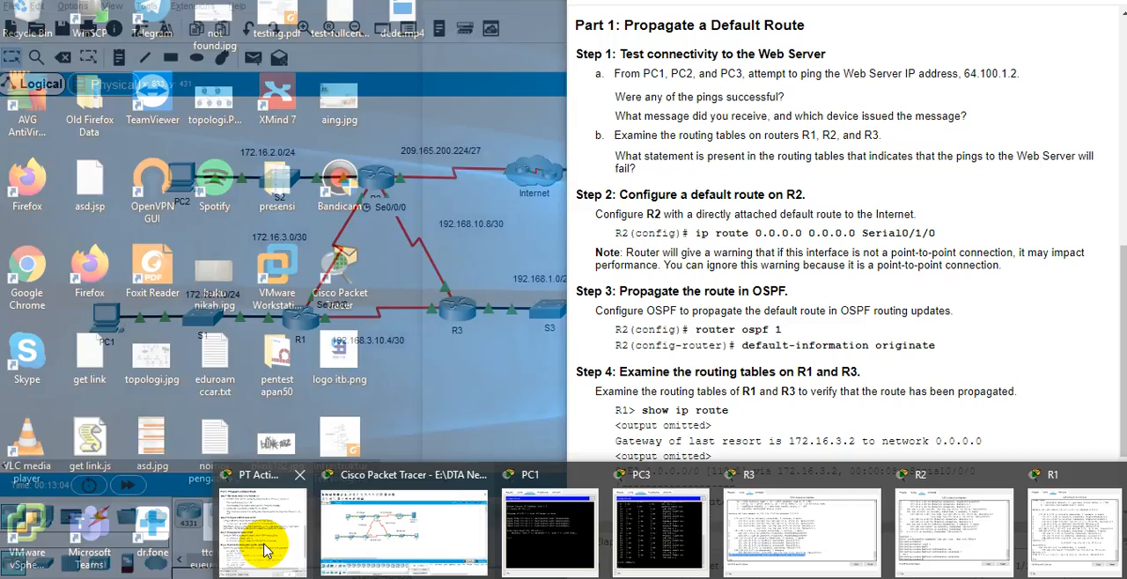
left_click(267, 550)
scroll(784, 370, "down", 3)
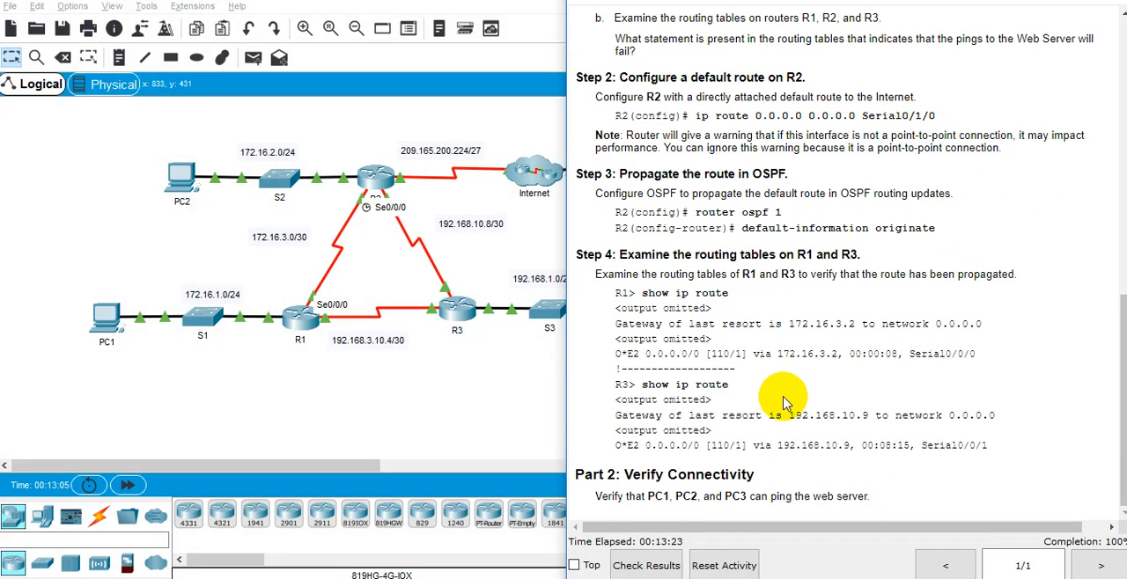
left_click(487, 414)
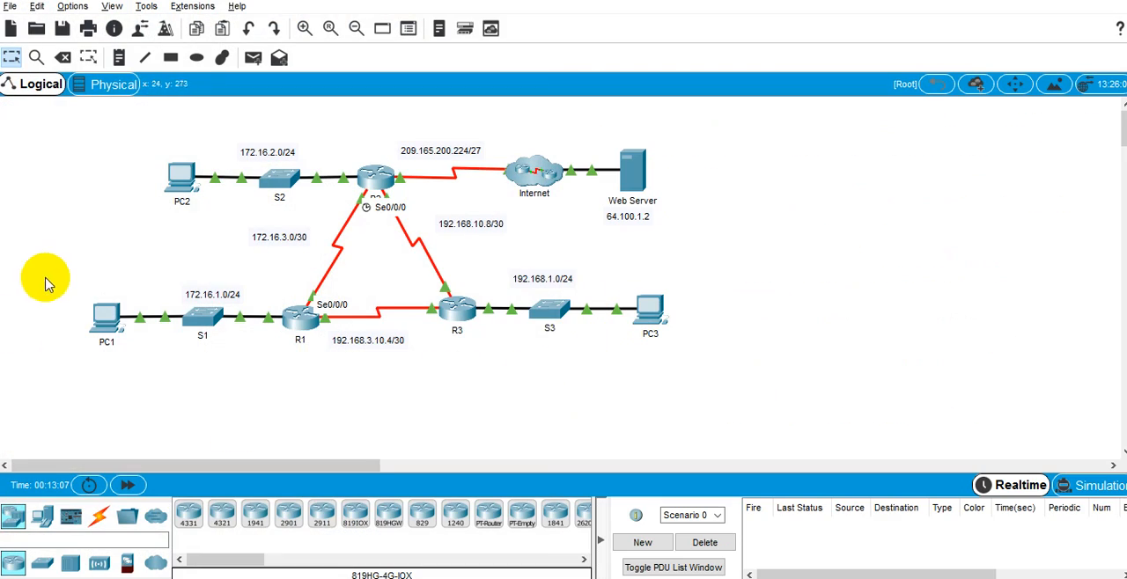
Step: From PC2's Command Prompt, rerun "ping 64.100.1.2" and run "tracert 64.100.1.2" to test the path to the Web Server
left_click(180, 176)
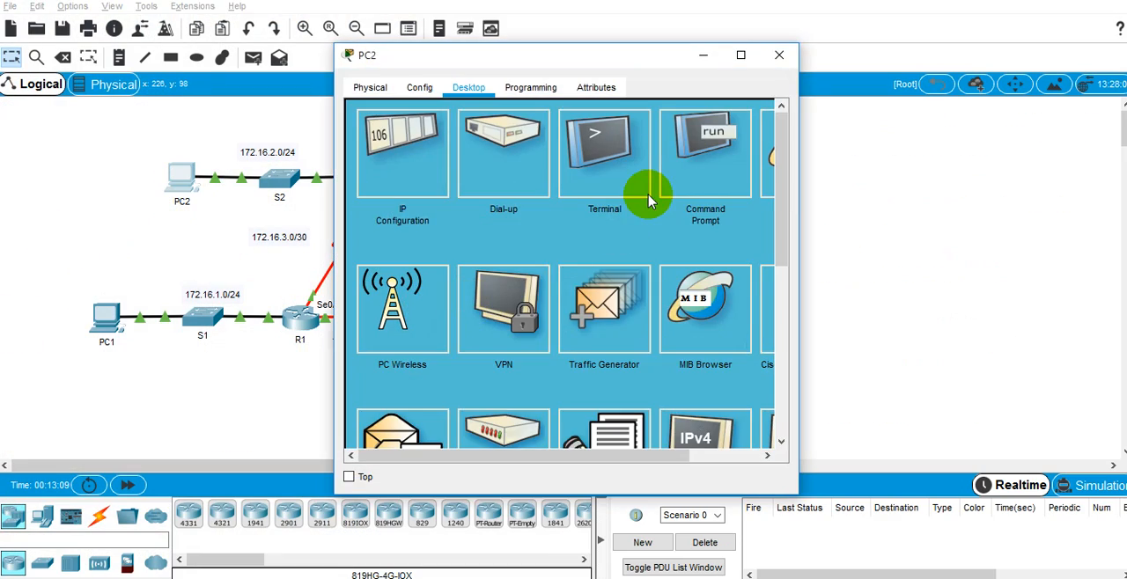
left_click(678, 167)
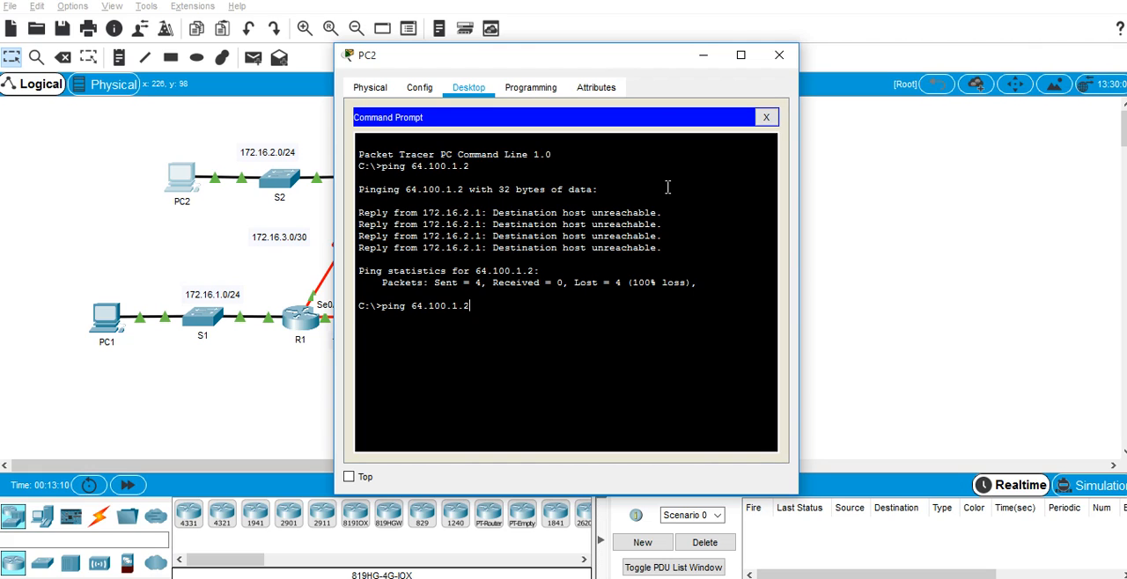
key("Return")
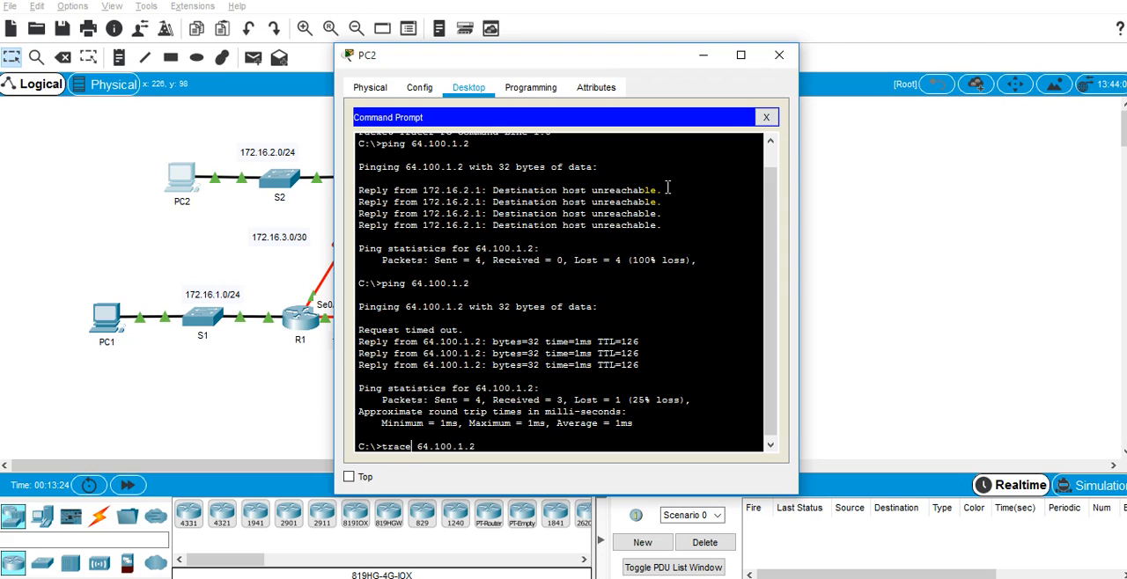
key("Return")
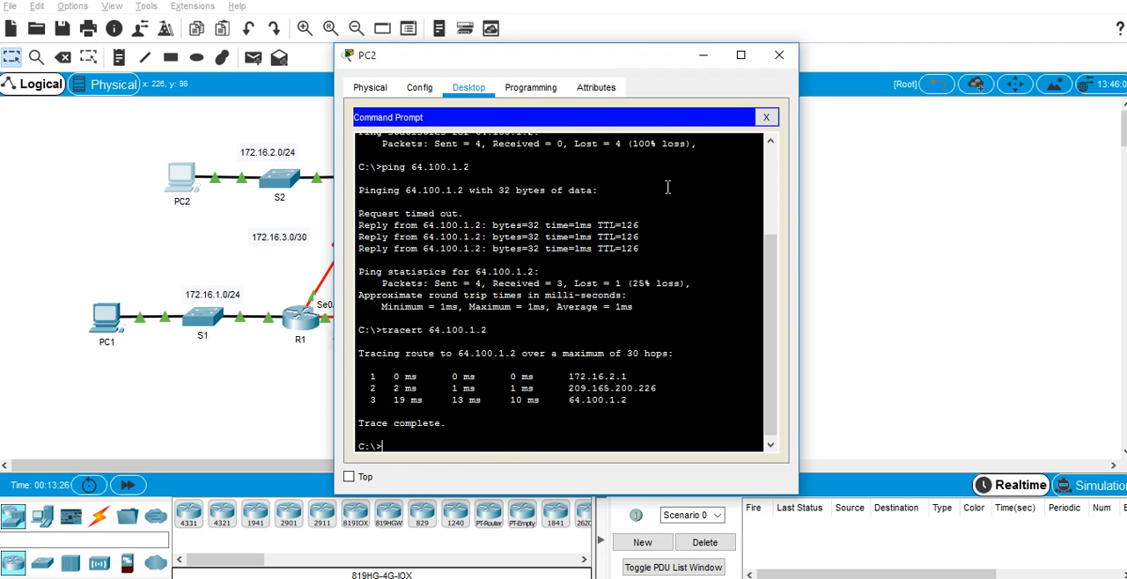
left_click(803, 145)
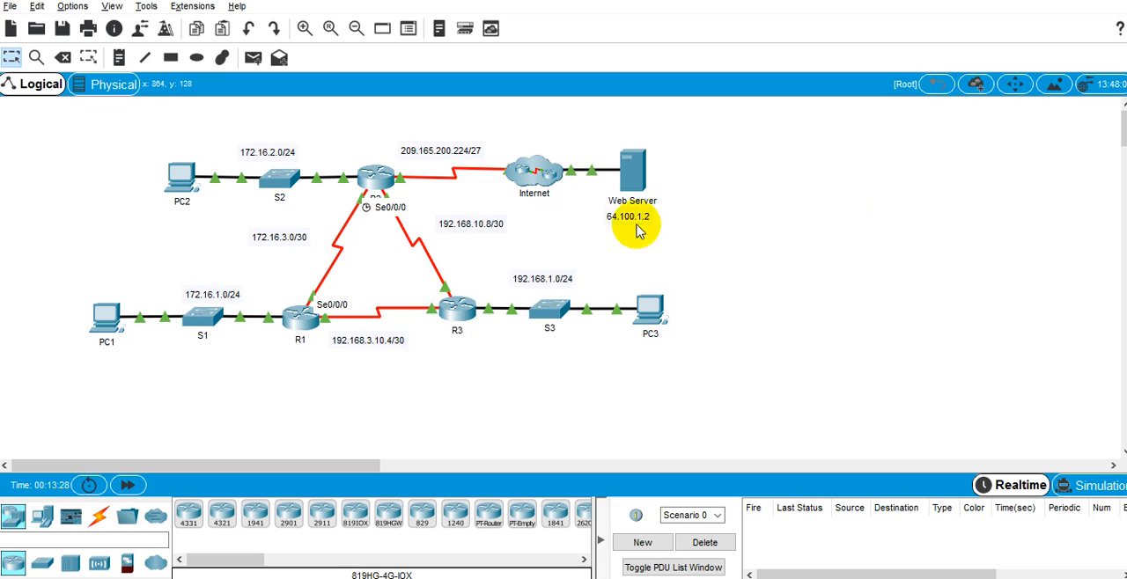
Step: Open PC3's Command Prompt, reposition its window beside the topology, and review the earlier trace to 64.100.1.2
left_click(652, 321)
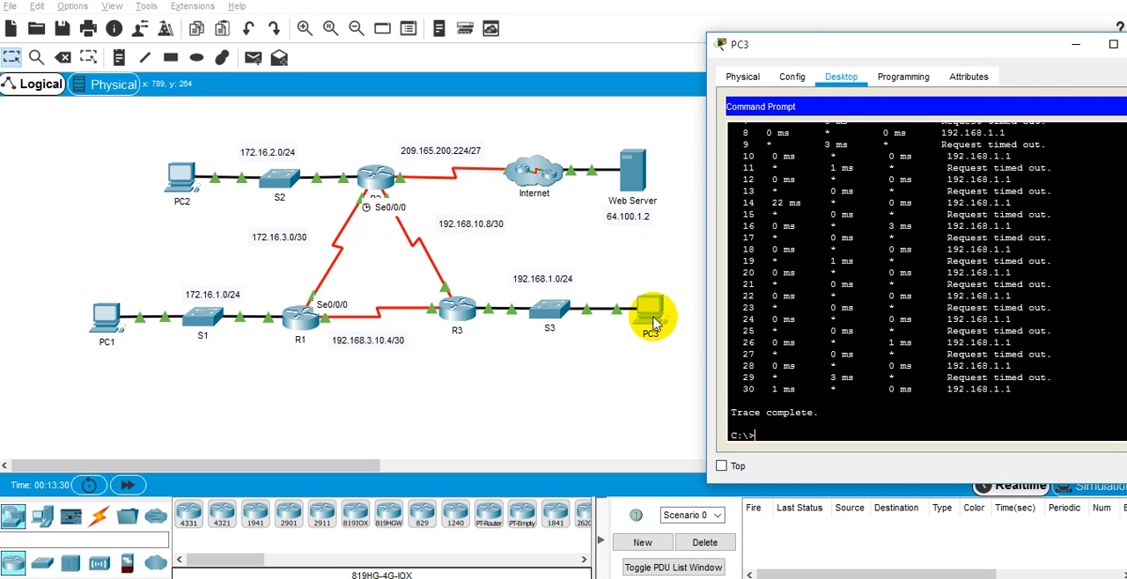
left_click(795, 45)
left_click_drag(815, 53, 573, 76)
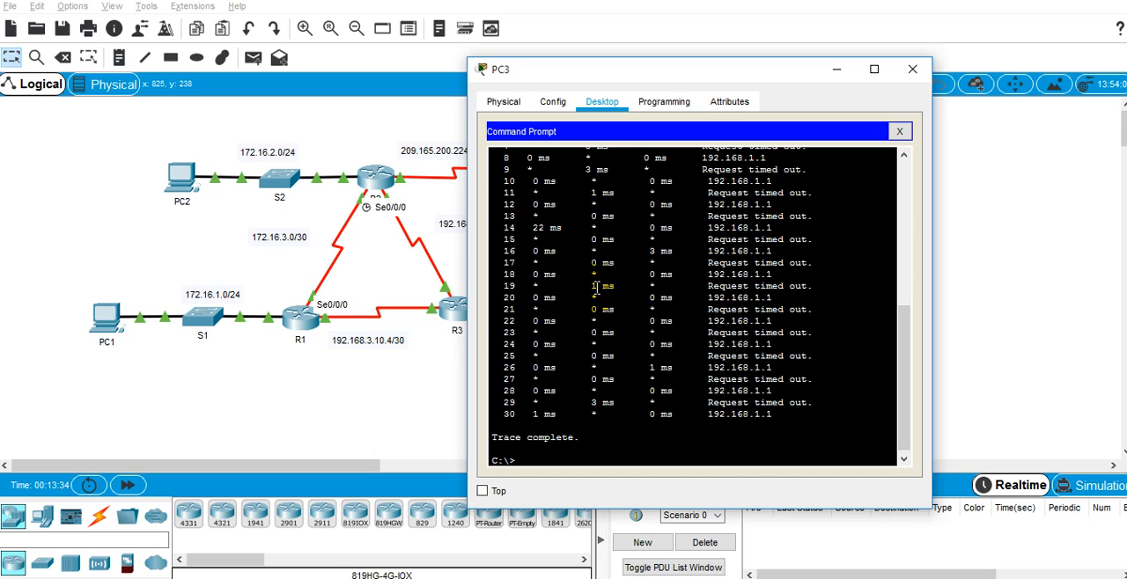
scroll(596, 287, "up", 7)
scroll(596, 287, "down", 3)
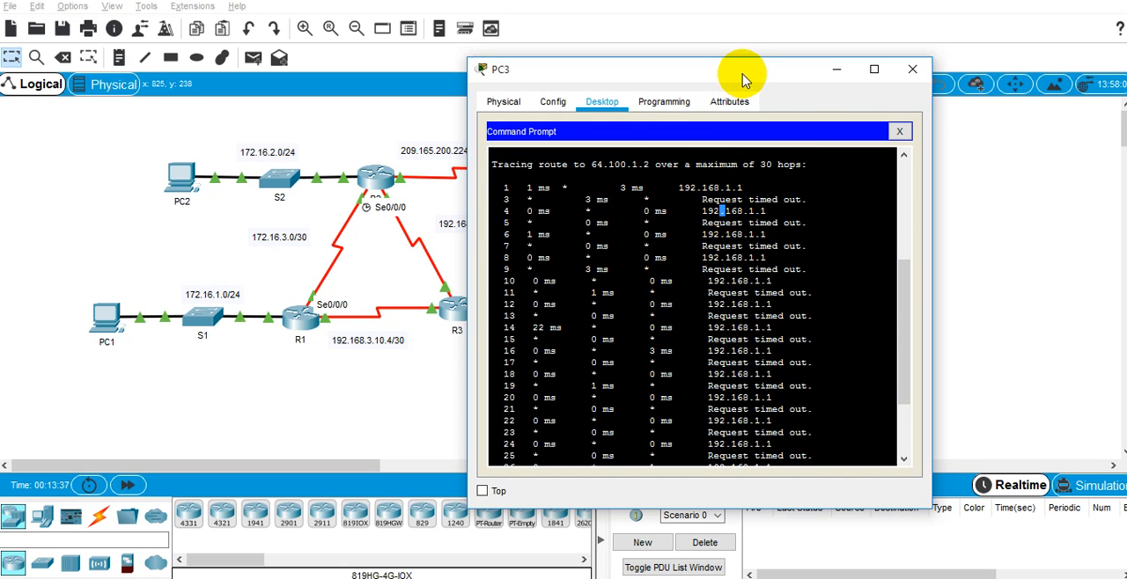
left_click_drag(737, 70, 868, 67)
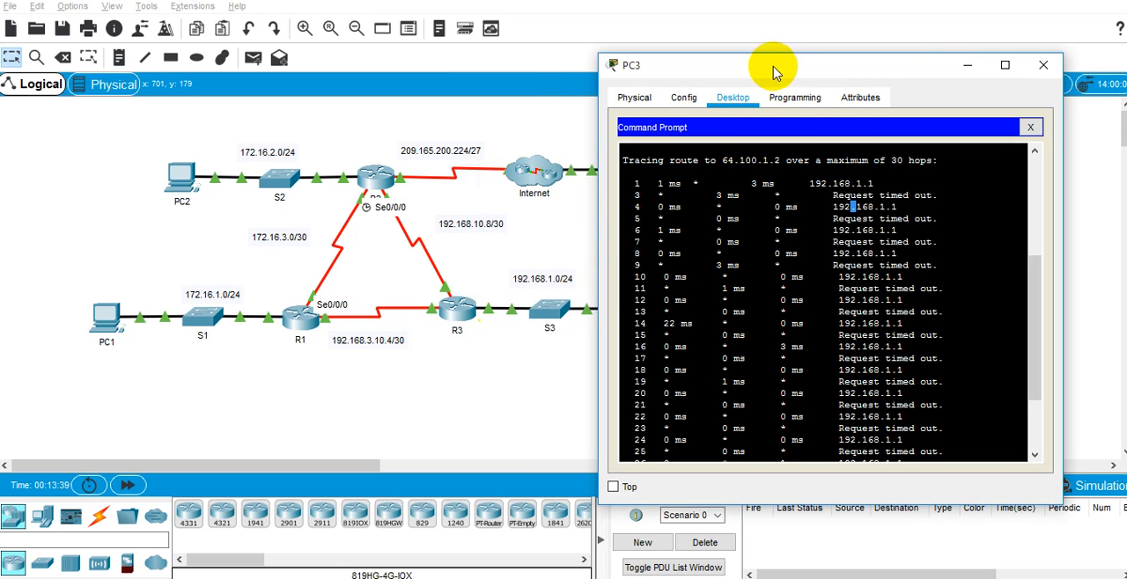
left_click_drag(767, 71, 767, 54)
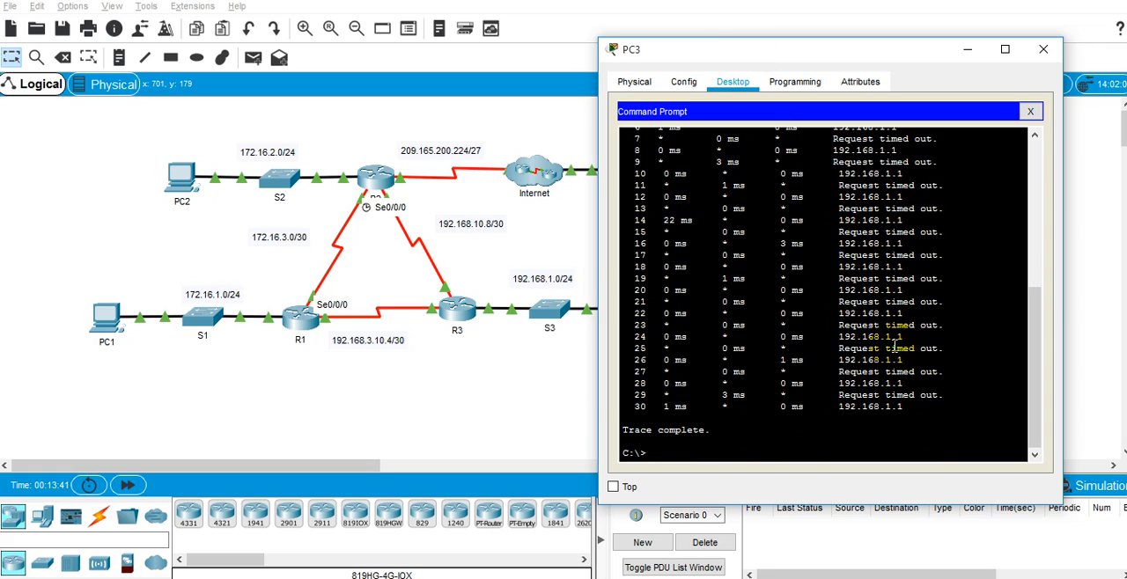
Step: Rerun "tracert 64.100.1.2" from PC3 using the command history
key("Up")
key("Up")
key("Down")
key("Up")
key("Down")
key("Return")
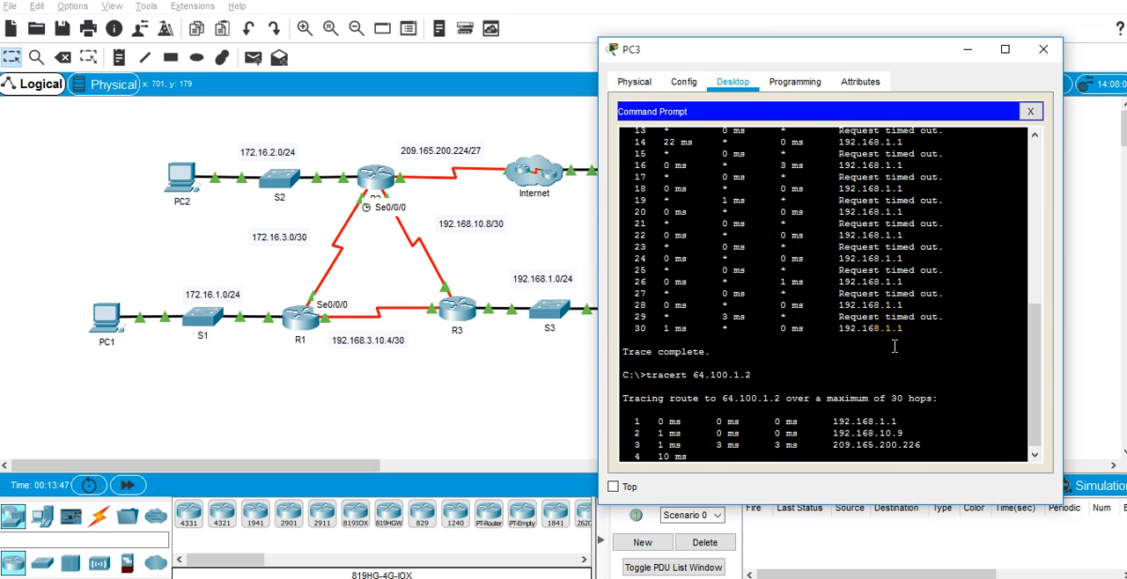
Step: Examine each hop of PC3's new trace to the Web Server, from its local gateway onward
triple_click(886, 373)
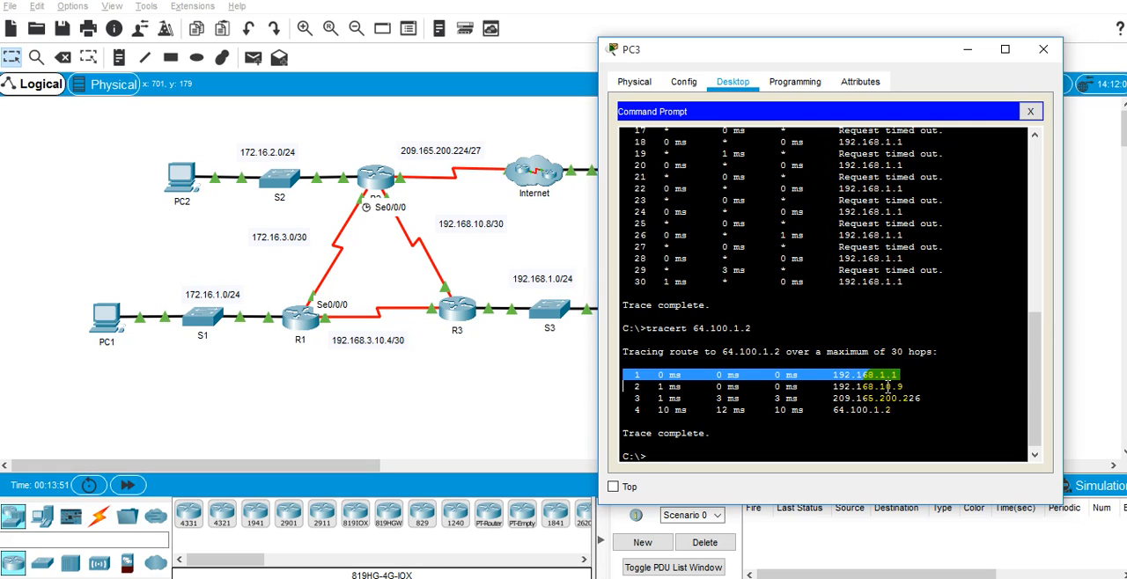
triple_click(880, 386)
triple_click(878, 397)
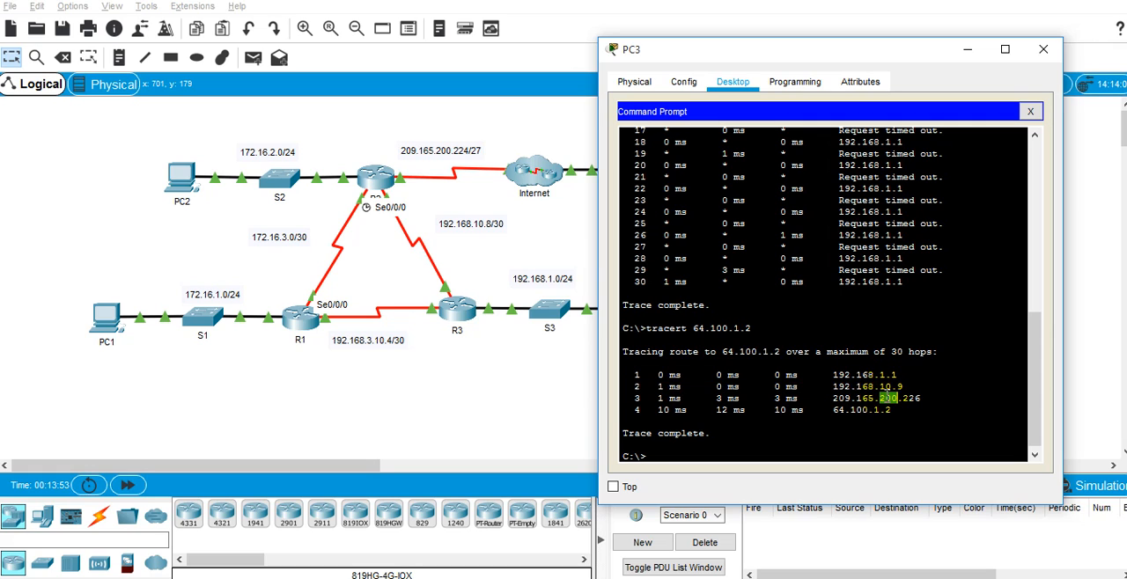
left_click(894, 387)
triple_click(892, 376)
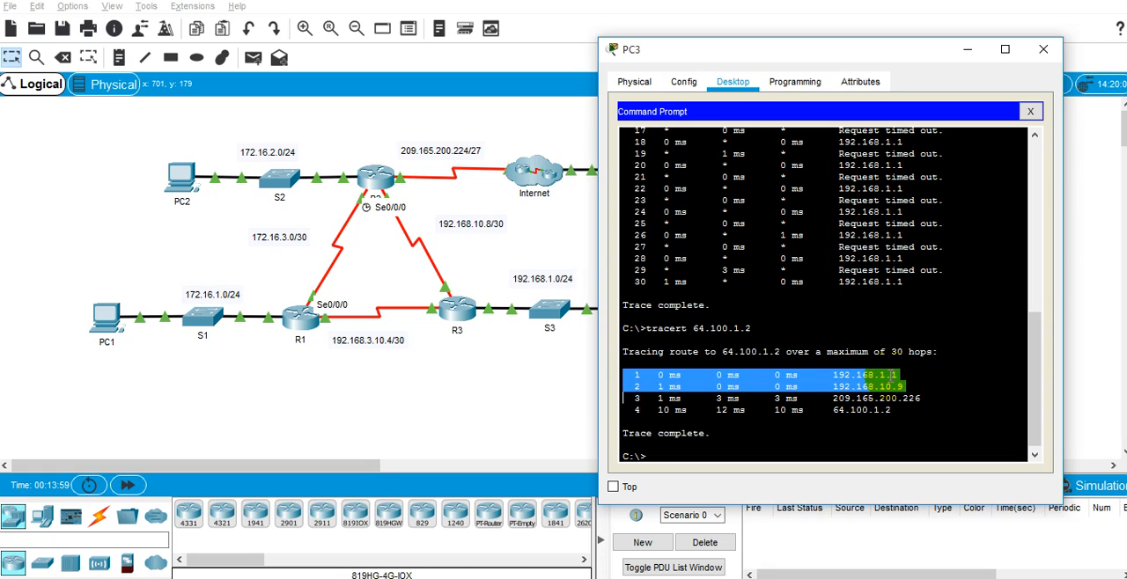
left_click(891, 377)
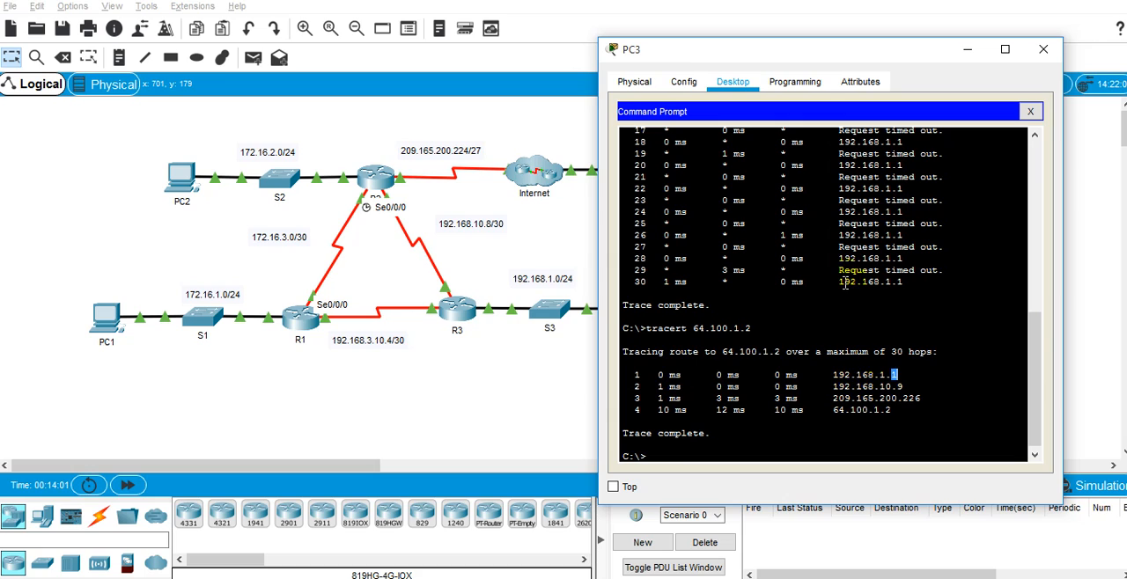
Step: Compare the tracert 64.100.1.2 output on PC3 with the topology's path through R3 and R2 to the Web Server
double_click(701, 327)
left_click(703, 325)
left_click_drag(669, 375, 693, 377)
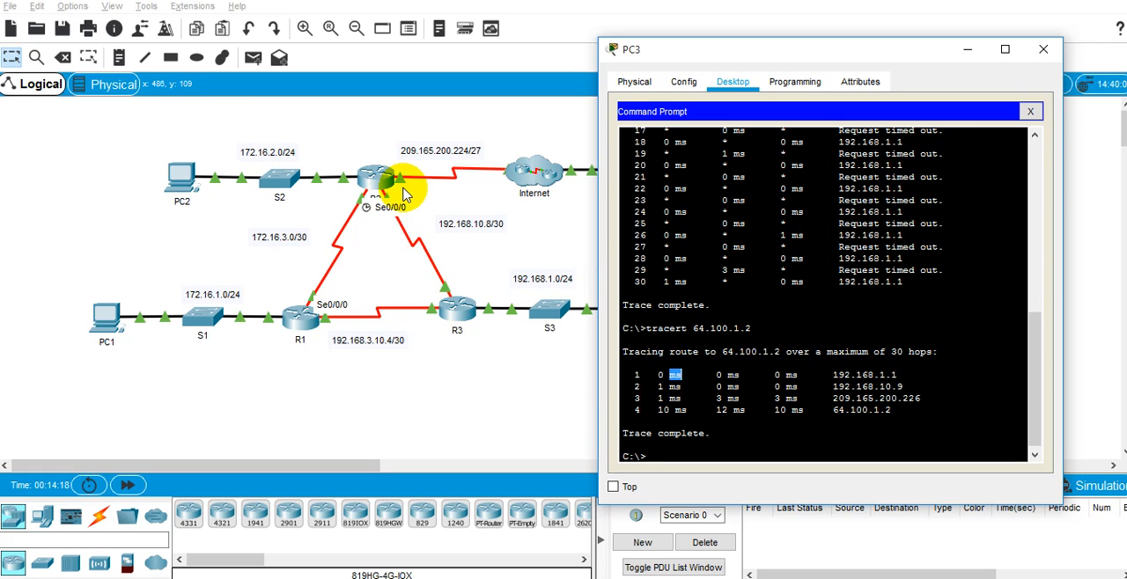
left_click(462, 255)
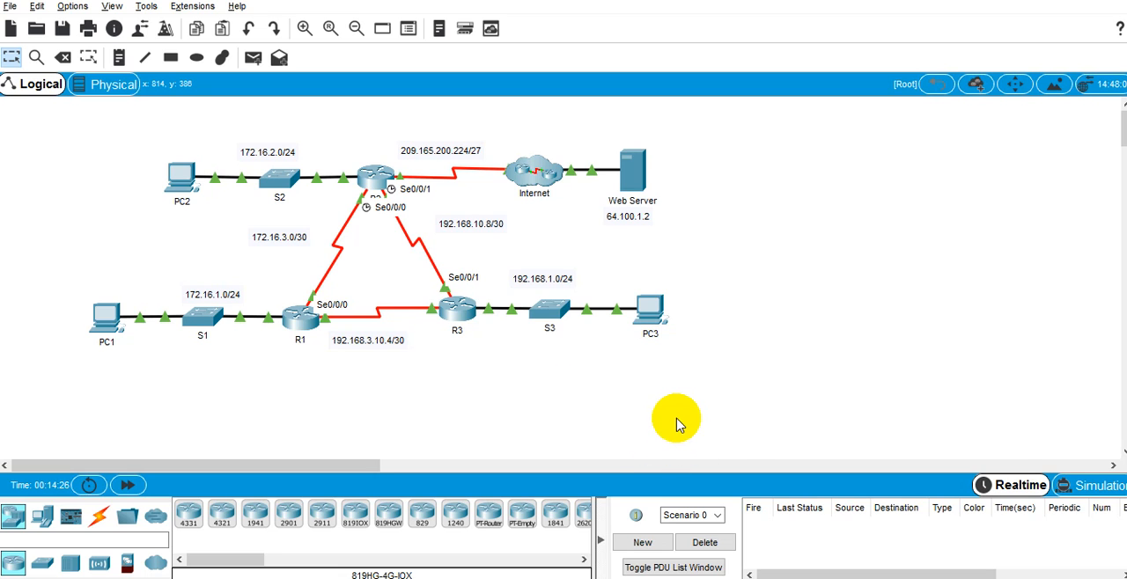
key("alt+Tab")
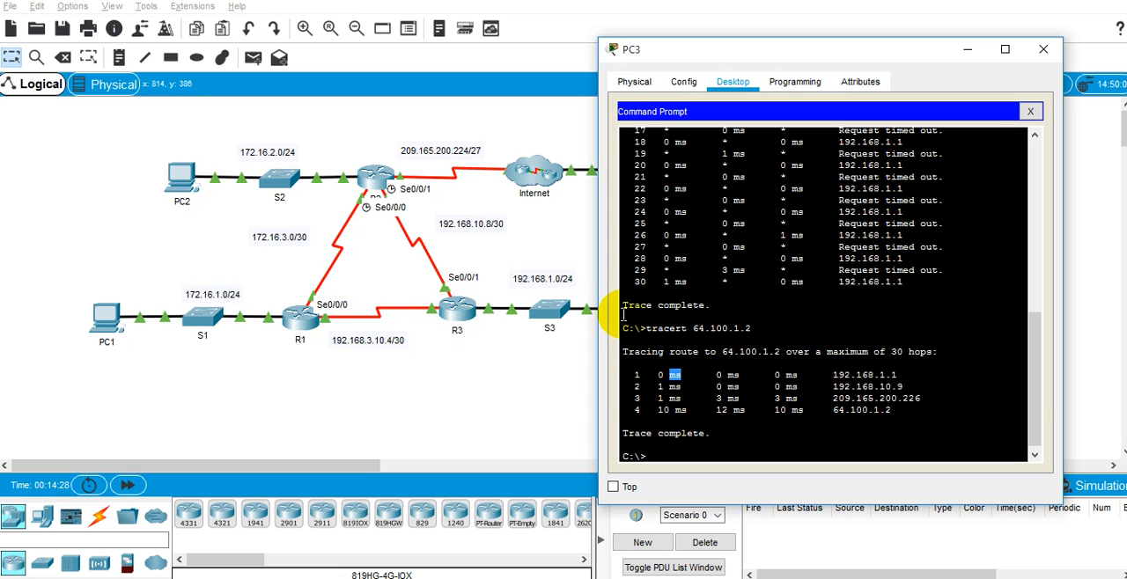
key("alt+Tab")
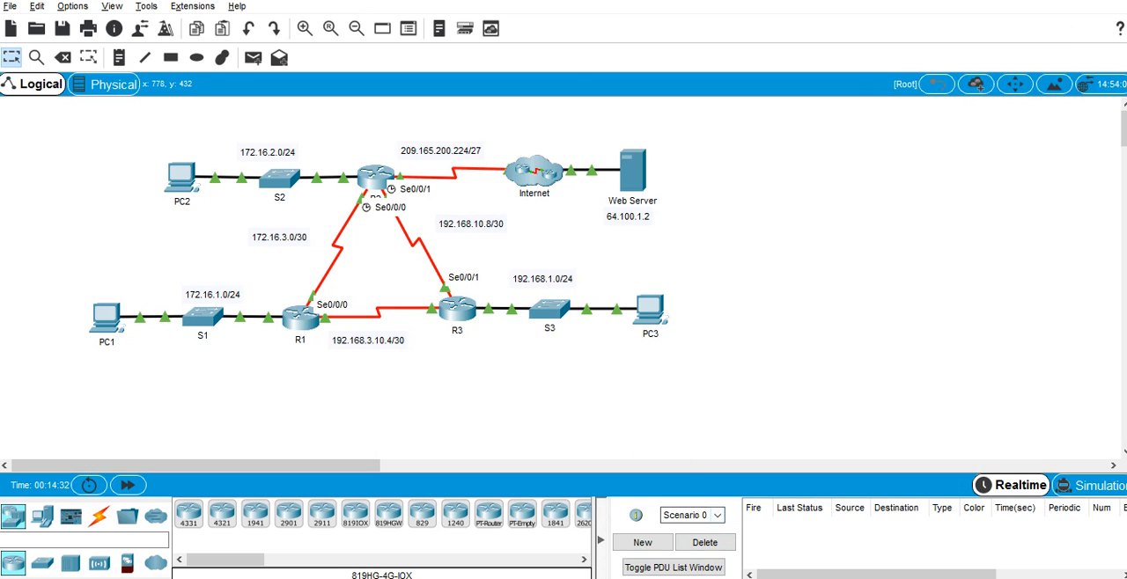
Step: Review the "default-information originate" command under "router ospf 1" in R2's CLI, then return to the topology
mouse_move(623, 578)
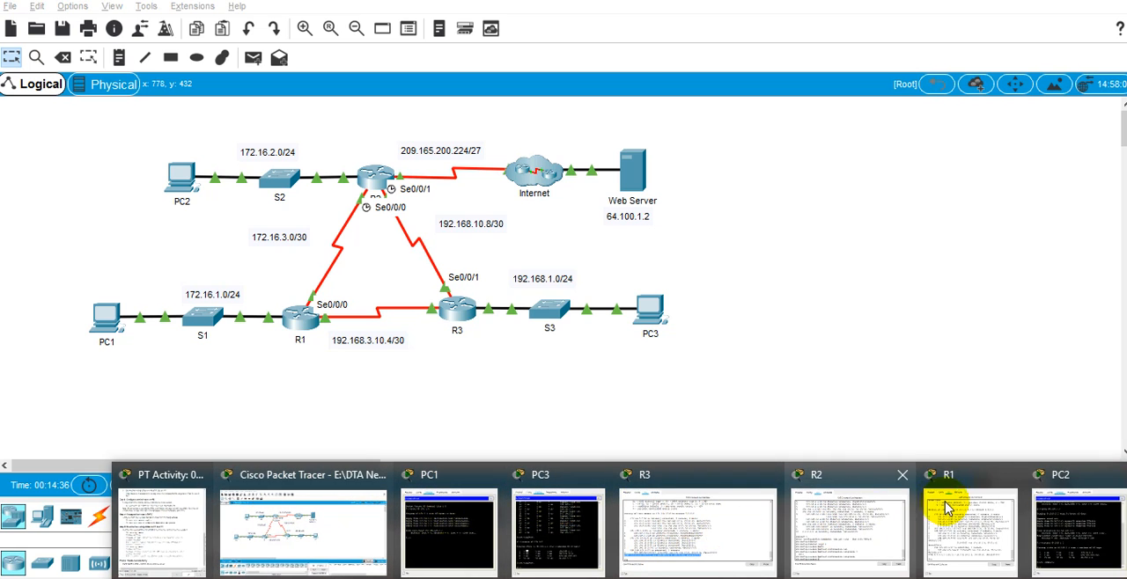
left_click(868, 504)
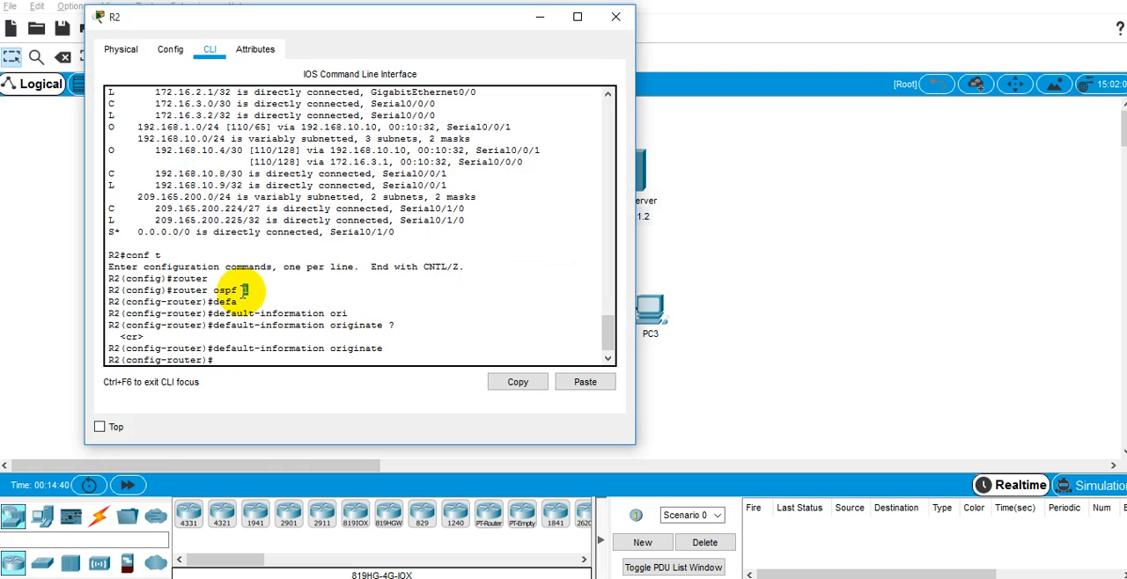
double_click(295, 348)
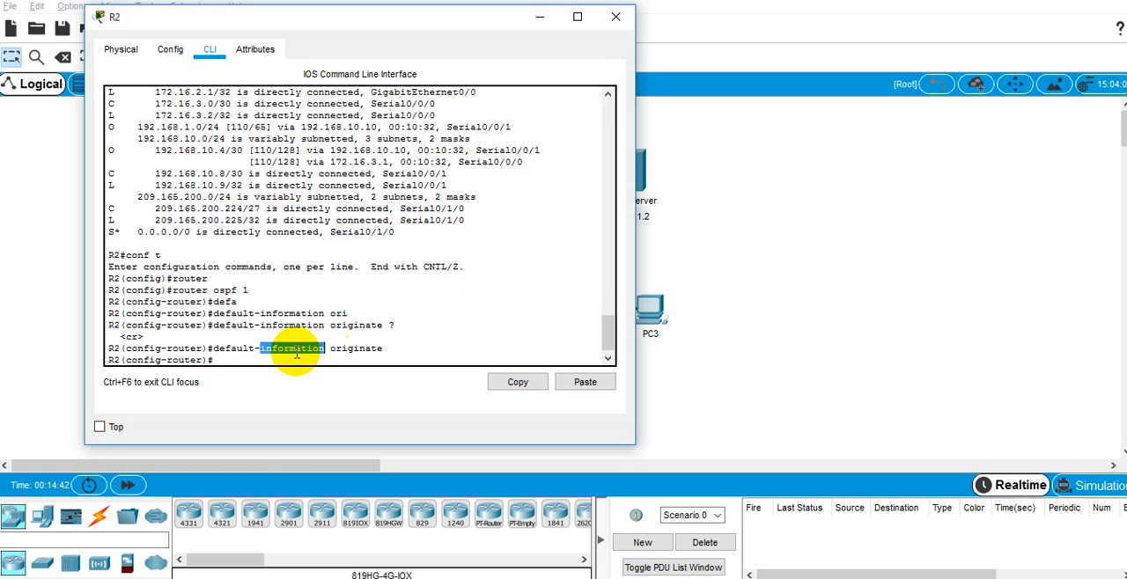
left_click(539, 21)
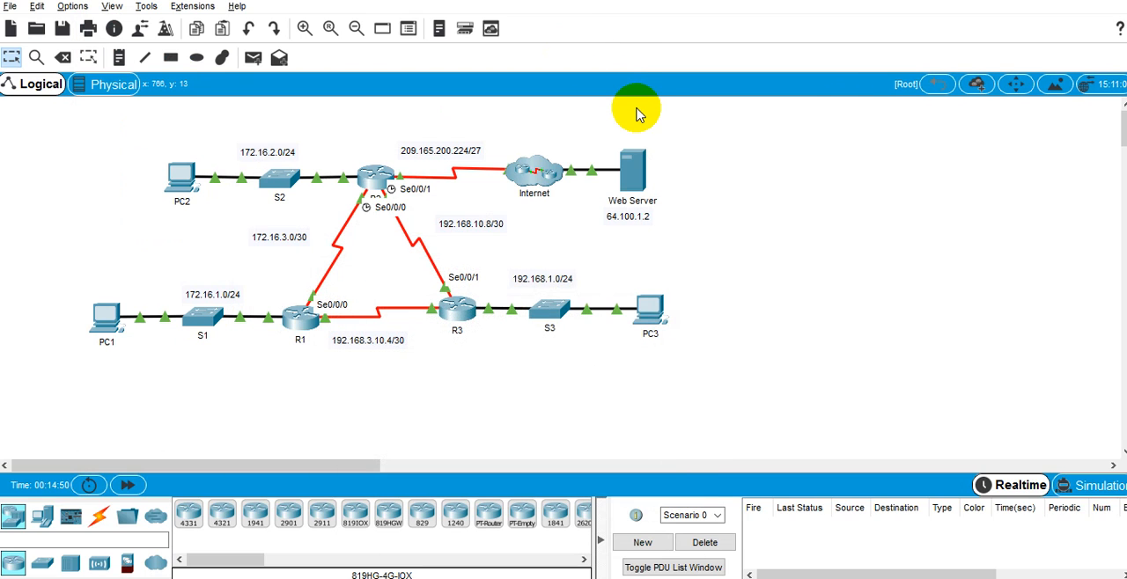